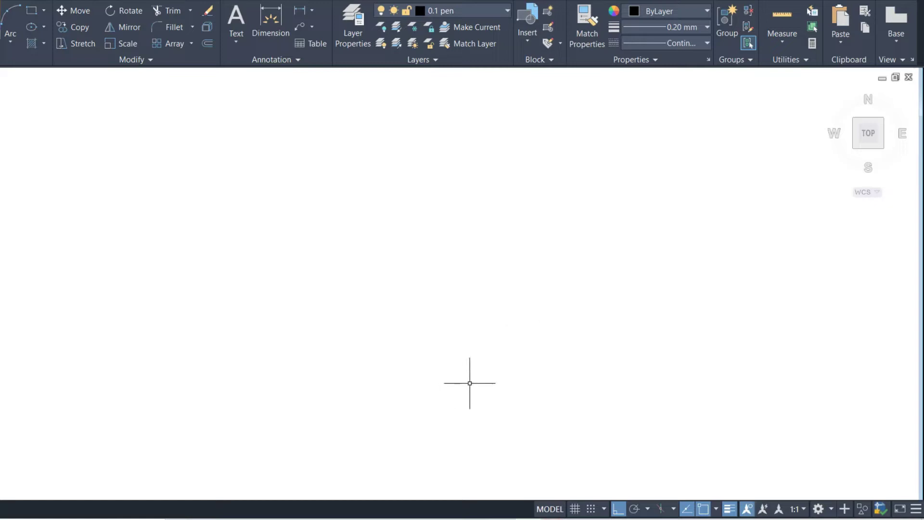
# Step: Draw a closed 8 by 5 rectangle with LINE, with edges of 8, 5 and 8, then close it
pyautogui.press('l')
pyautogui.press('Return')
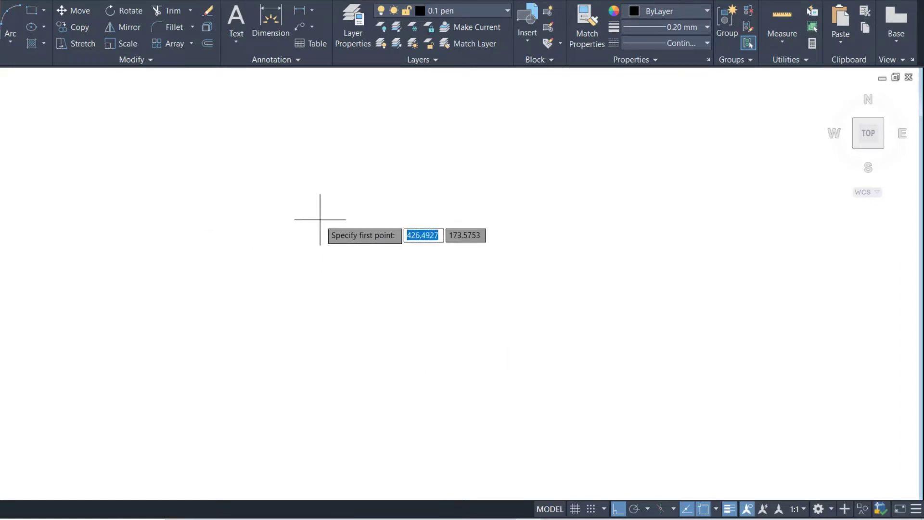
pyautogui.click(266, 198)
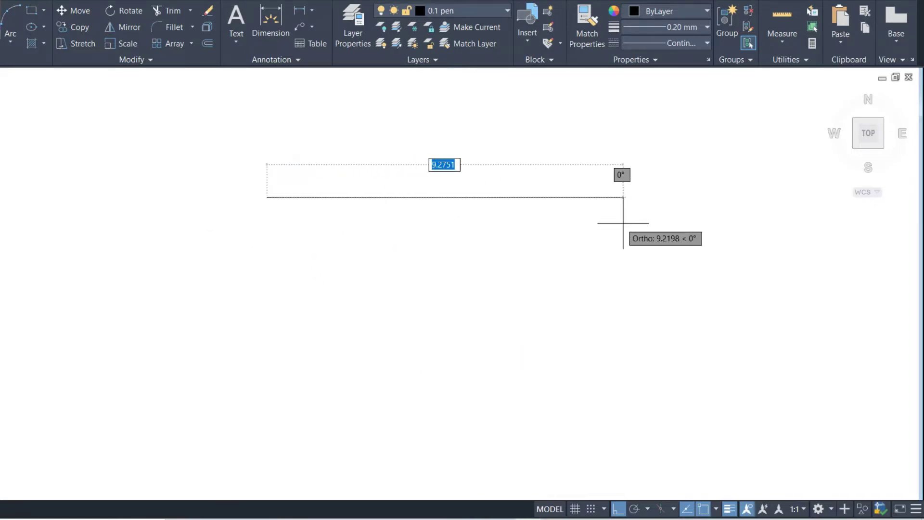
pyautogui.write('8')
pyautogui.press('Return')
pyautogui.write('5')
pyautogui.press('Return')
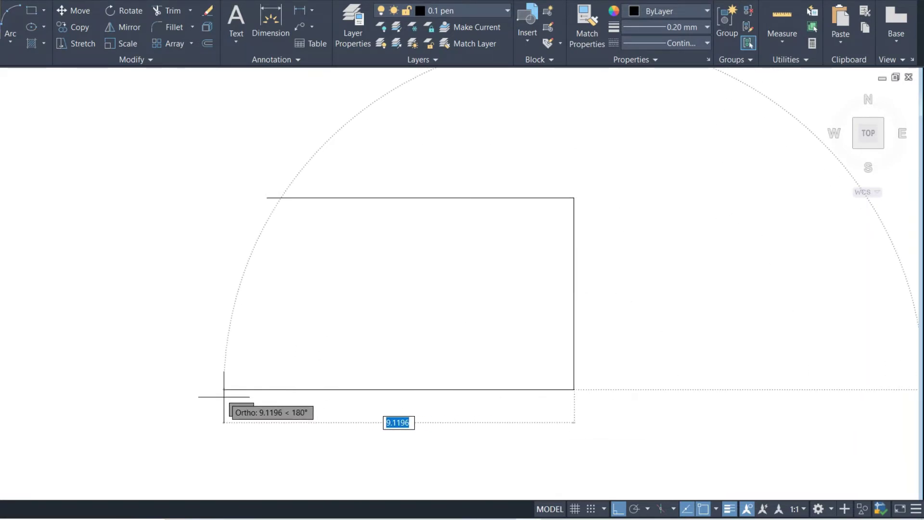
pyautogui.write('8')
pyautogui.press('Return')
pyautogui.write('c')
pyautogui.press('Return')
pyautogui.scroll(2, 484, 294)
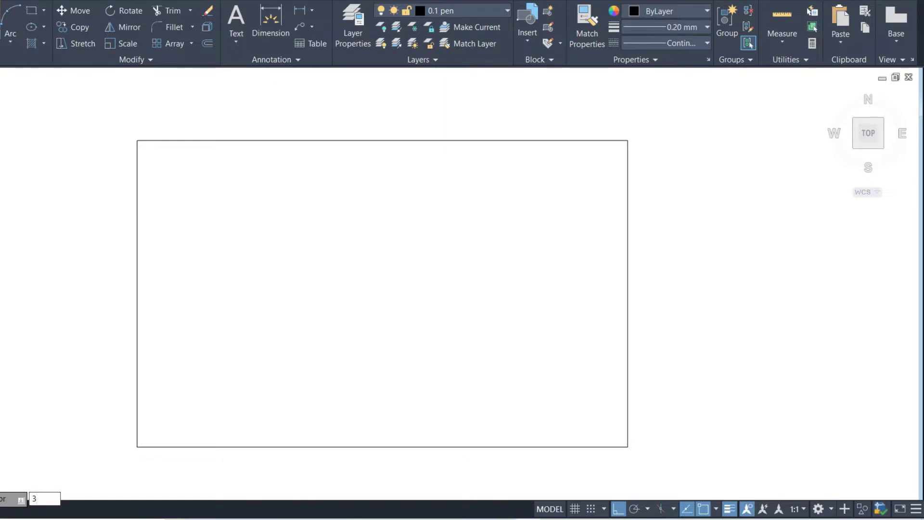
pyautogui.press('Return')
# Step: Offset the left edge 3 units right, then offset that new line 3.2 units further right
pyautogui.click(137, 255)
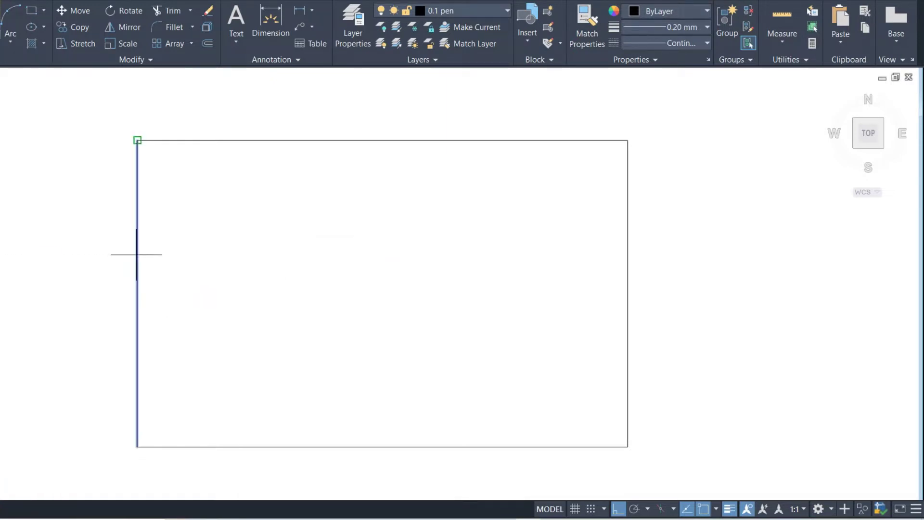
pyautogui.click(264, 269)
pyautogui.press('Escape')
pyautogui.press('e')
pyautogui.press('Return')
pyautogui.press('Return')
pyautogui.write('3.')
pyautogui.click(321, 268)
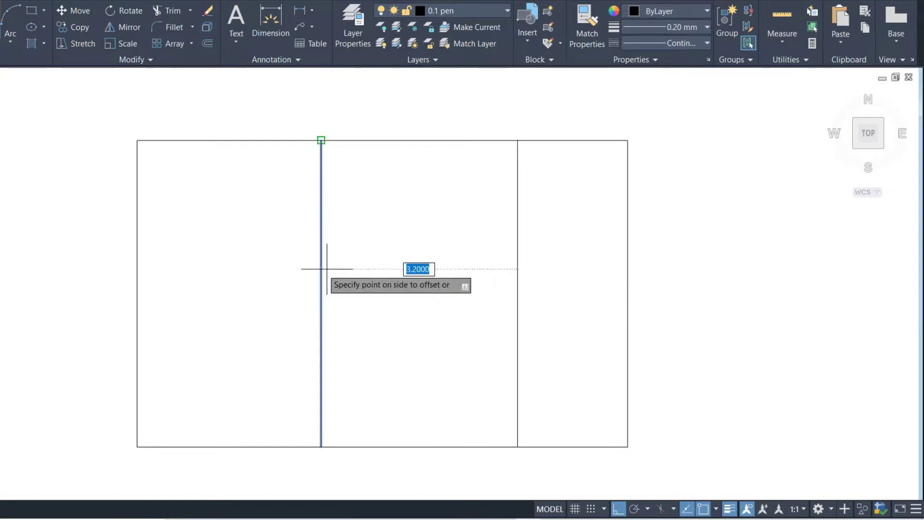
pyautogui.click(416, 274)
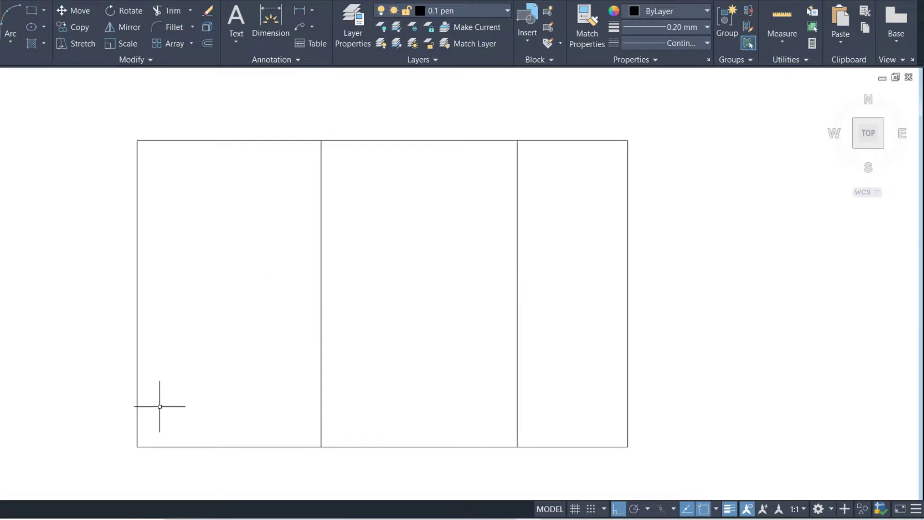
pyautogui.write('o')
# Step: Offset the bottom edge 3 units up and the top edge 1 unit down as row partitions
pyautogui.press('Return')
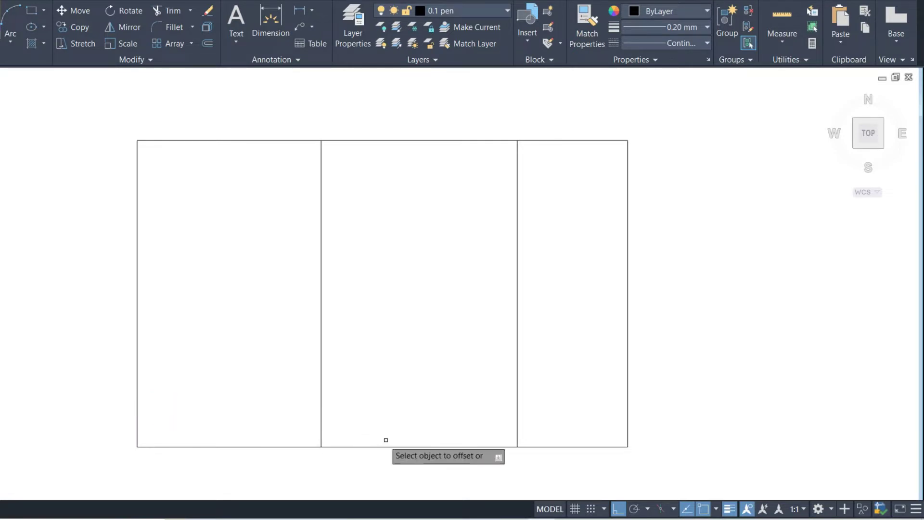
pyautogui.click(387, 446)
pyautogui.click(382, 372)
pyautogui.press('Return')
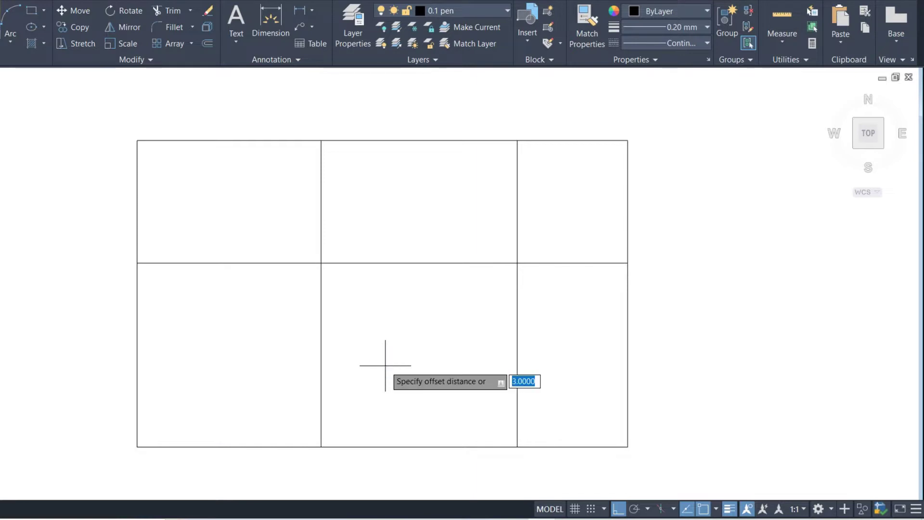
pyautogui.press('Return')
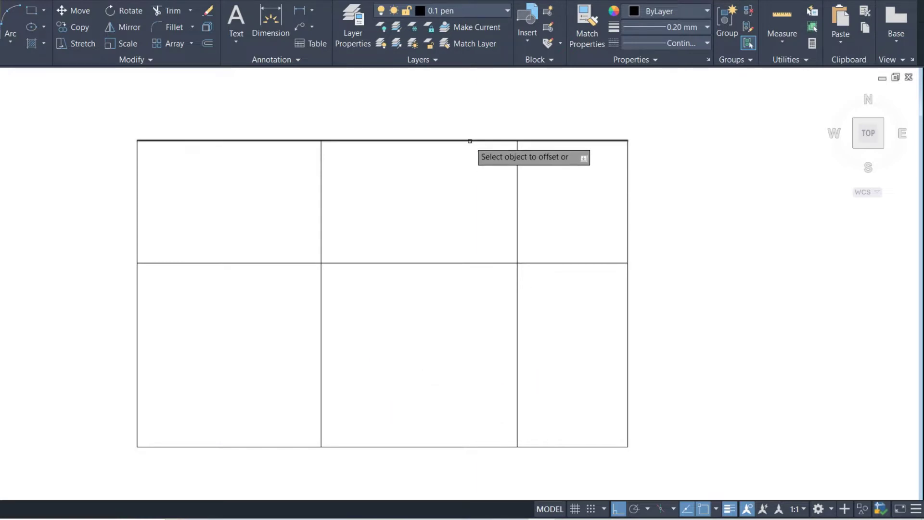
pyautogui.click(472, 140)
pyautogui.click(462, 184)
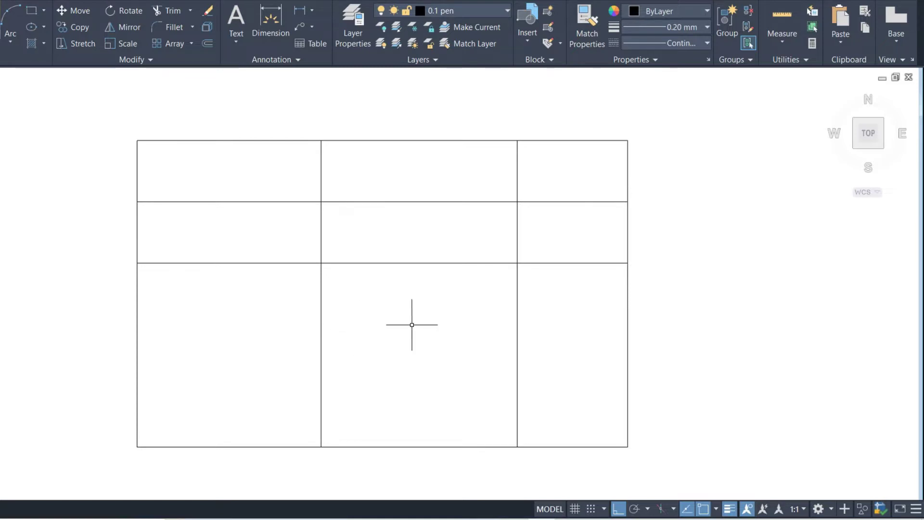
pyautogui.rightClick(244, 310)
pyautogui.write('.05')
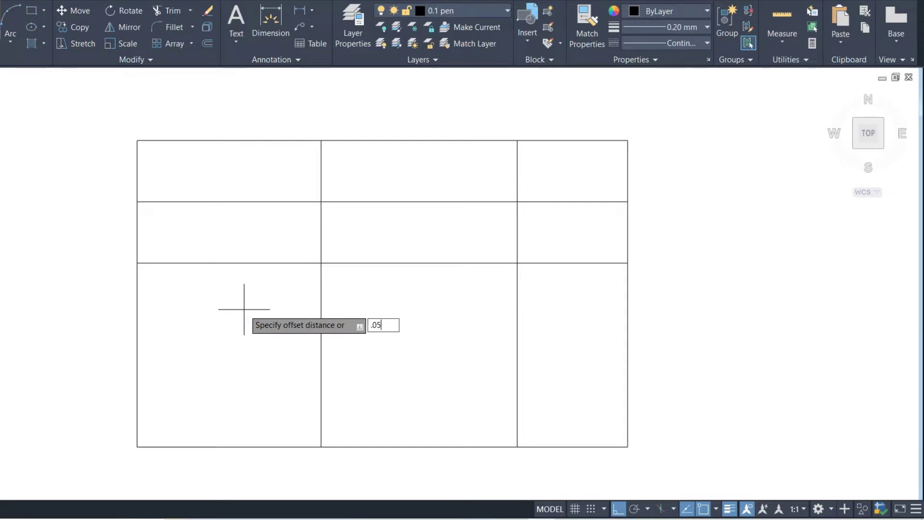
# Step: Offset the left and top outer edges by 0.05 to both inside and outside
pyautogui.press('Return')
pyautogui.click(135, 232)
pyautogui.click(88, 231)
pyautogui.click(137, 232)
pyautogui.click(173, 236)
pyautogui.click(219, 140)
pyautogui.click(223, 122)
pyautogui.click(222, 140)
pyautogui.click(226, 167)
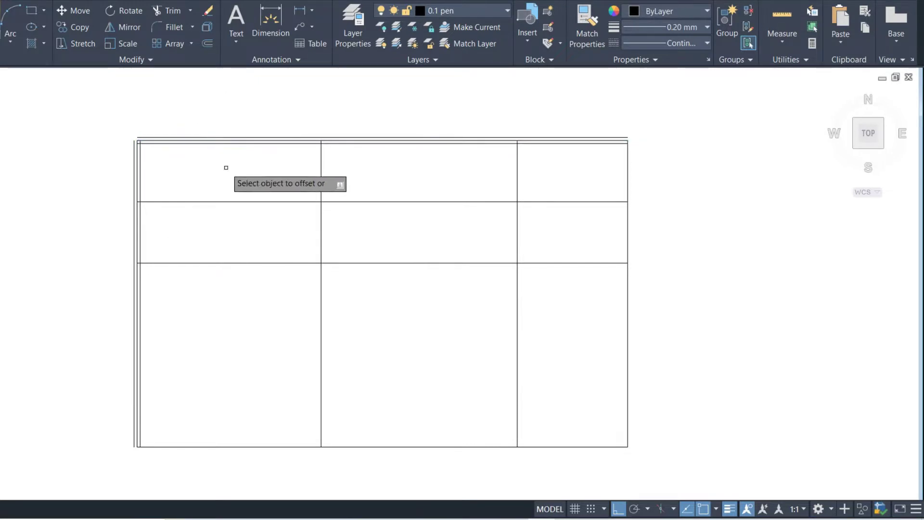
# Step: Offset the right and bottom outer edges by 0.05 to both inside and outside
pyautogui.click(627, 175)
pyautogui.click(658, 176)
pyautogui.click(624, 171)
pyautogui.click(590, 238)
pyautogui.click(557, 445)
pyautogui.click(557, 402)
pyautogui.click(506, 445)
pyautogui.click(500, 462)
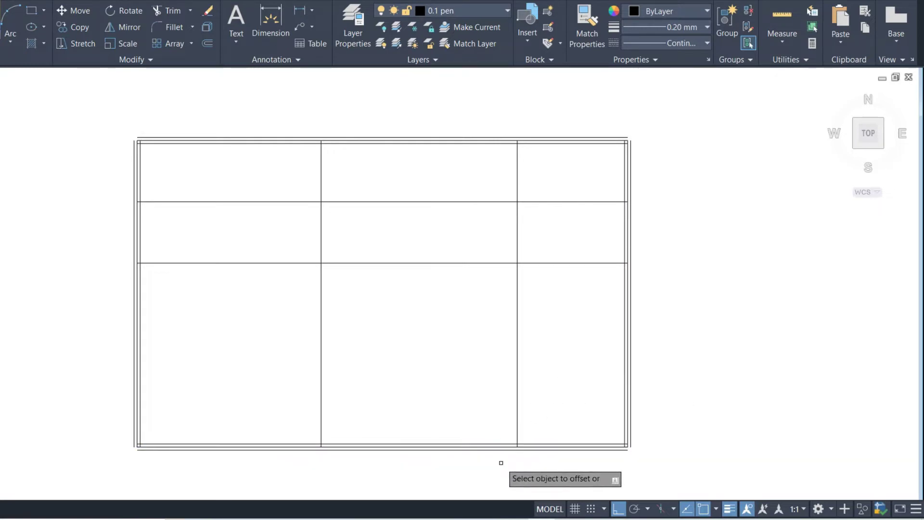
pyautogui.scroll(-1, 666, 435)
pyautogui.scroll(1, 495, 411)
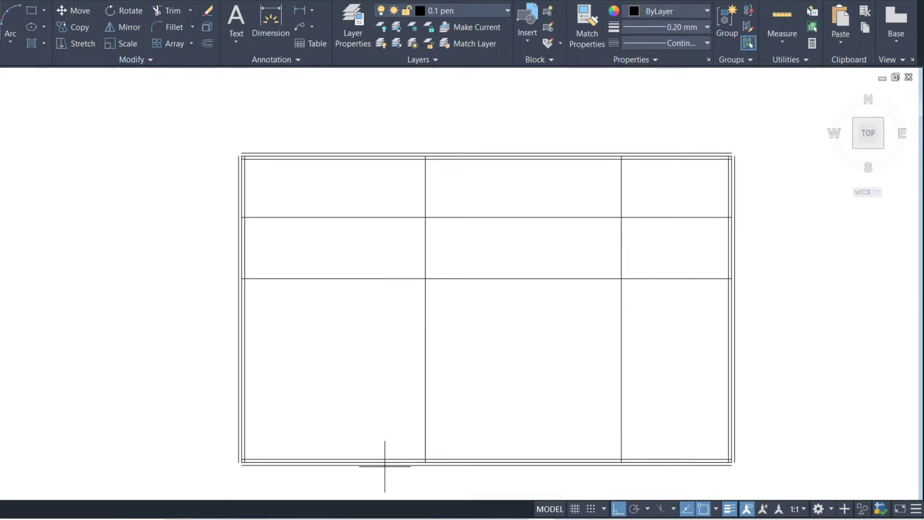
# Step: Draw a temporary boundary line left of the plan and extend the top, bottom and inner-left wall lines to it
pyautogui.write('l')
pyautogui.press('Return')
pyautogui.click(195, 491)
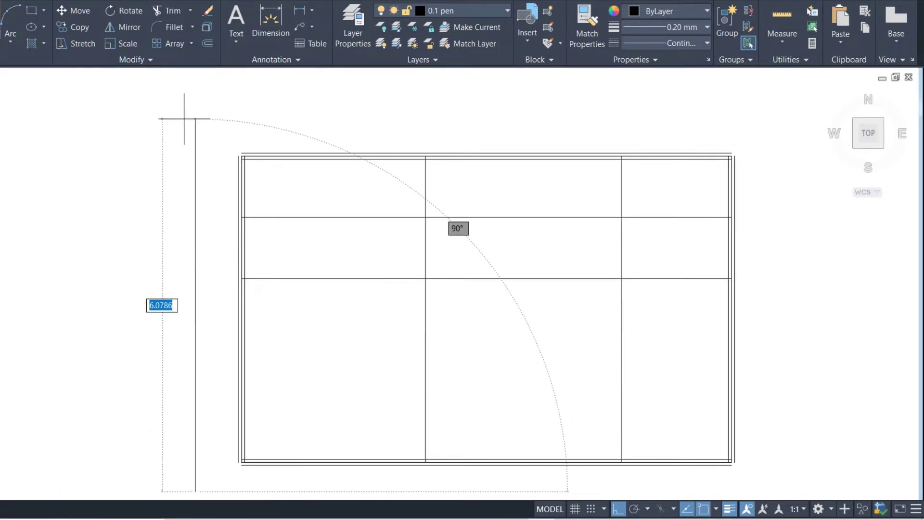
pyautogui.click(196, 92)
pyautogui.press('Return')
pyautogui.press('Return')
pyautogui.click(270, 153)
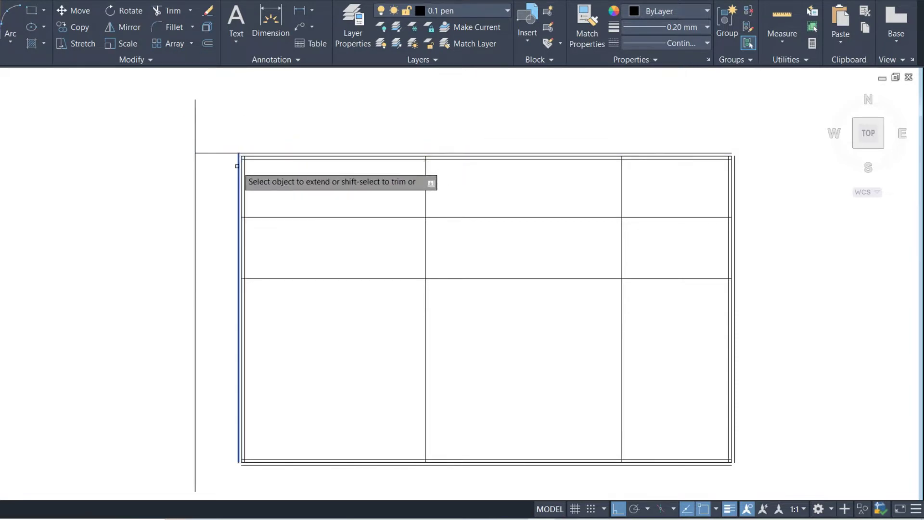
pyautogui.click(239, 464)
pyautogui.click(237, 460)
pyautogui.press('Return')
# Step: Trim the left stubs of the top and bottom walls, erase the left boundary, and draw a right-side boundary
pyautogui.press('Return')
pyautogui.click(222, 461)
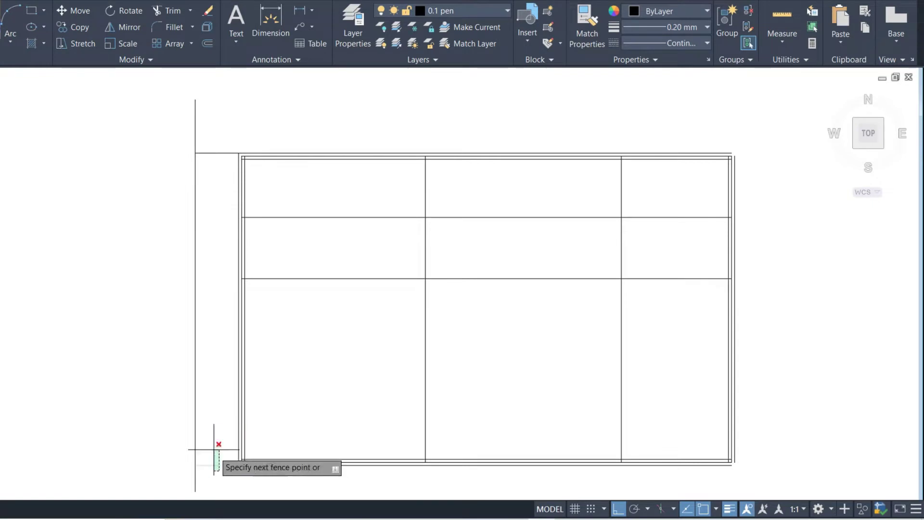
pyautogui.click(207, 153)
pyautogui.click(179, 137)
pyautogui.press('Return')
pyautogui.press('Return')
pyautogui.click(756, 114)
pyautogui.click(757, 481)
pyautogui.press('Escape')
pyautogui.press('Return')
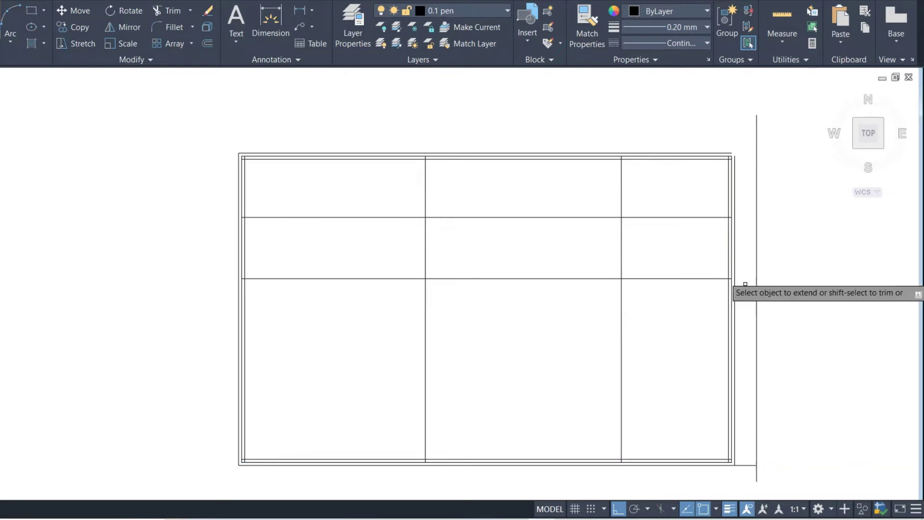
# Step: Extend the outer top wall to the right boundary and trim the leftover pieces beyond the right wall
pyautogui.click(728, 154)
pyautogui.press('Escape')
pyautogui.press('Return')
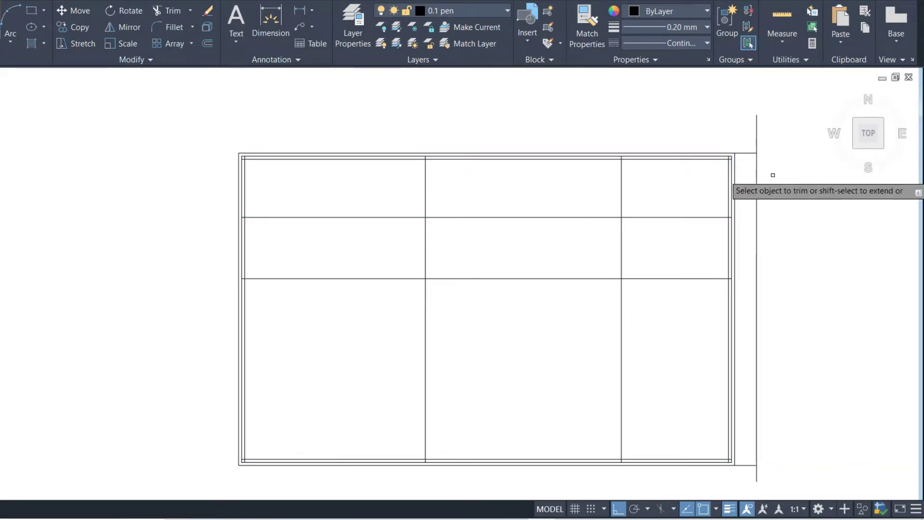
pyautogui.moveTo(773, 175); pyautogui.dragTo(754, 126)
pyautogui.click(774, 486)
pyautogui.click(748, 442)
pyautogui.click(768, 485)
pyautogui.click(755, 124)
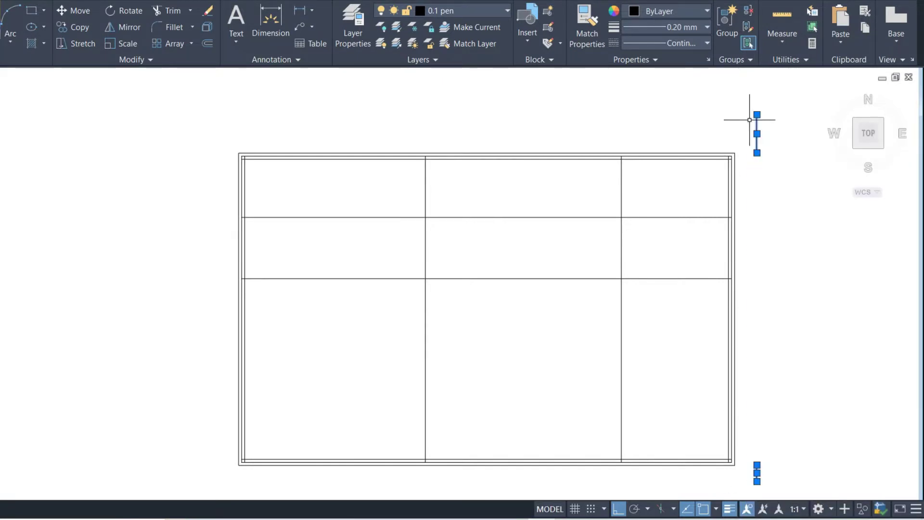
pyautogui.scroll(-1, 590, 296)
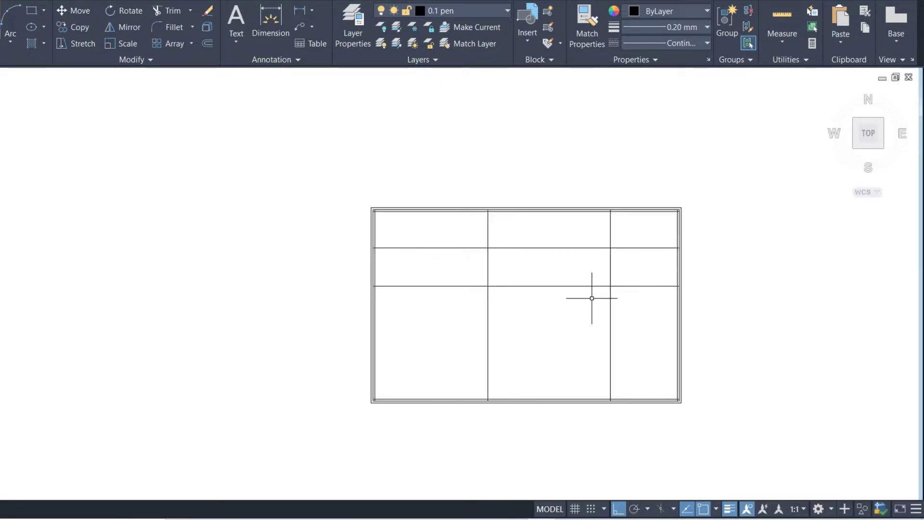
# Step: Trim the partition segments crossing the middle band and left column with fence and crossing selections
pyautogui.scroll(1, 588, 335)
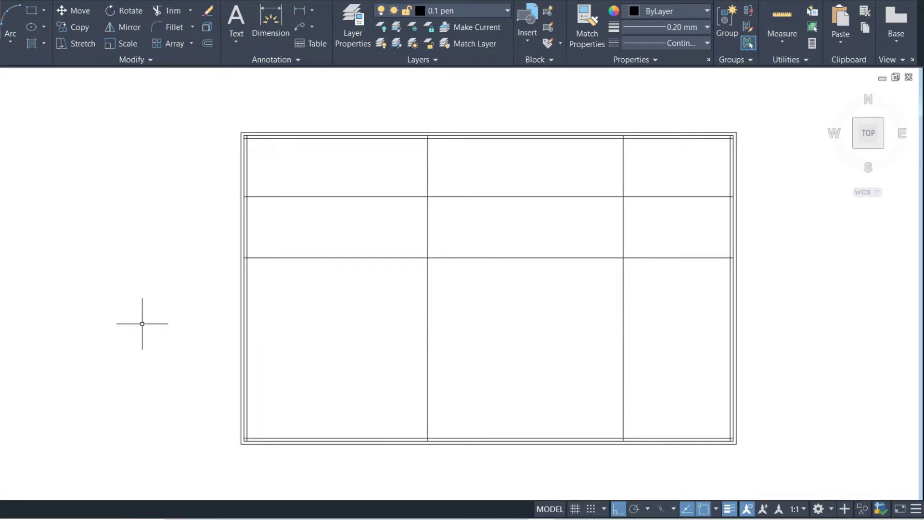
pyautogui.write('tr')
pyautogui.press('Return')
pyautogui.moveTo(458, 220); pyautogui.dragTo(375, 215)
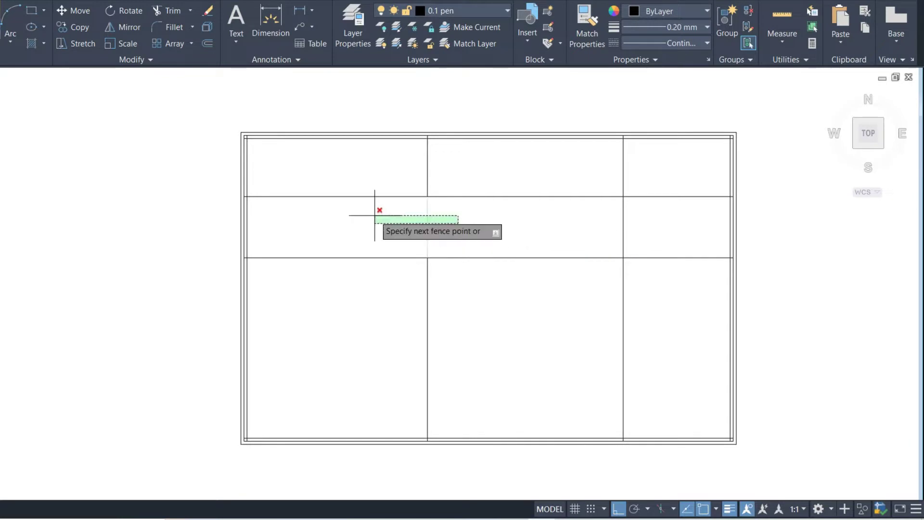
pyautogui.click(373, 286)
pyautogui.click(332, 179)
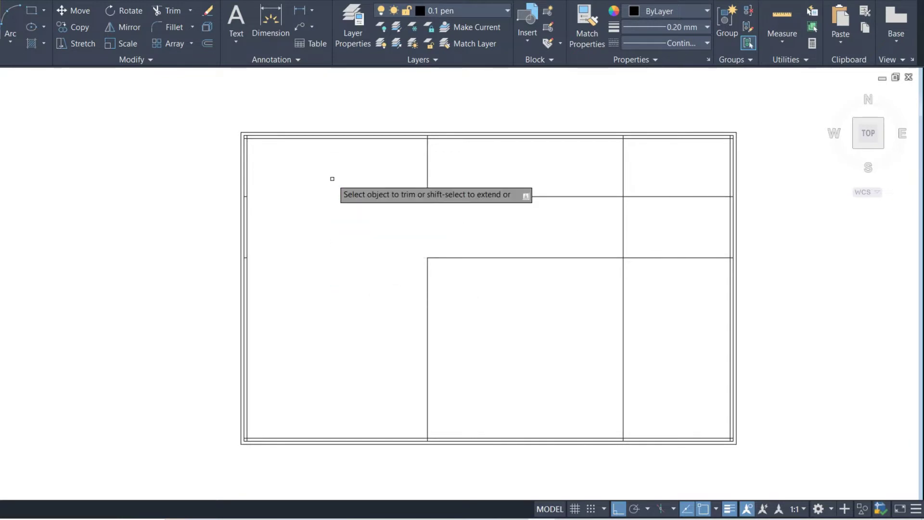
pyautogui.click(638, 223)
pyautogui.click(560, 208)
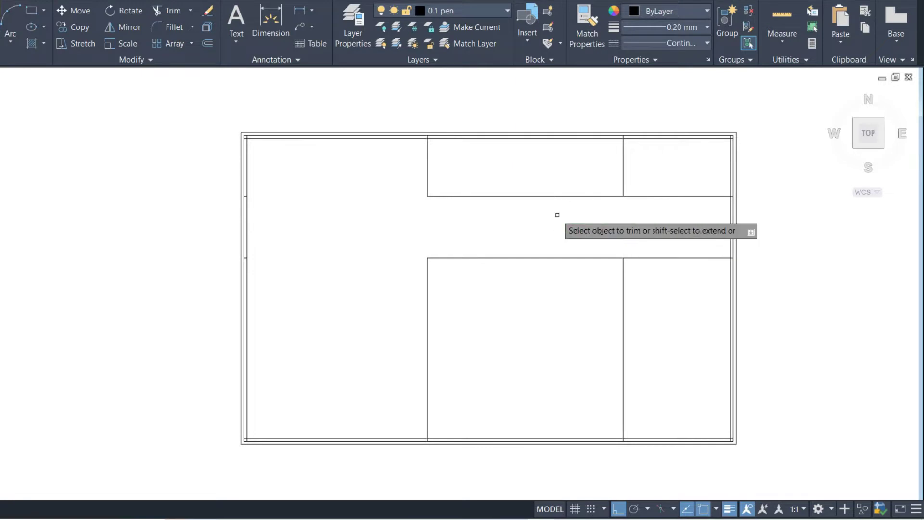
pyautogui.click(546, 219)
pyautogui.click(518, 170)
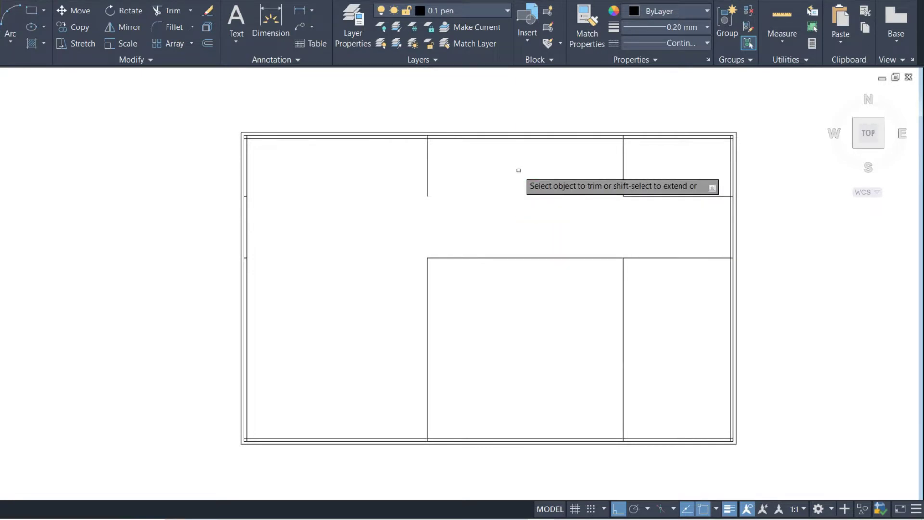
# Step: Offset the right interior wall 1.52 left and the horizontal wall 0.8 down to outline a small room
pyautogui.press('Escape')
pyautogui.write('o')
pyautogui.press('Return')
pyautogui.write('1.5')
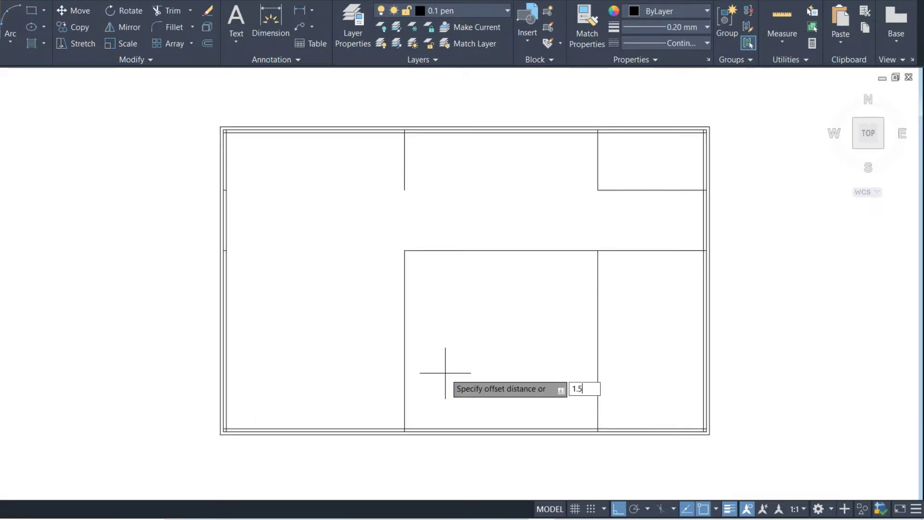
pyautogui.press('Return')
pyautogui.click(596, 321)
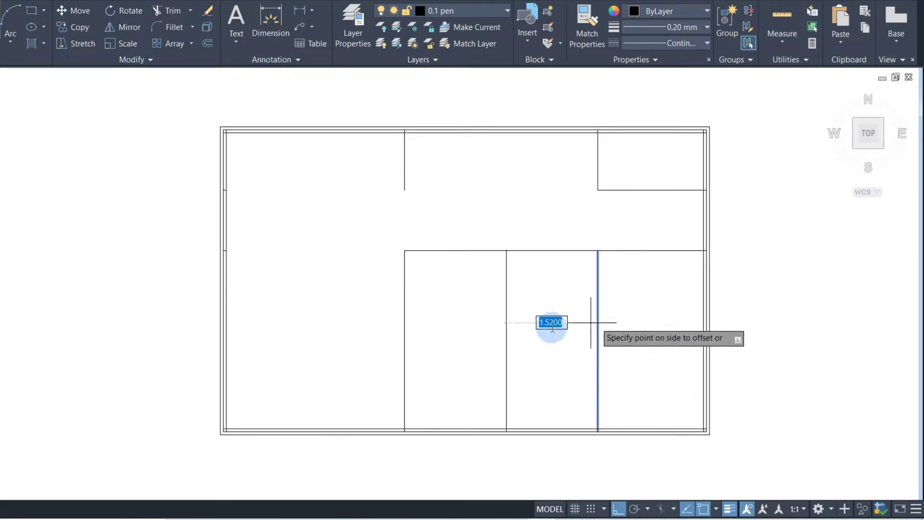
pyautogui.click(535, 328)
pyautogui.press('Escape')
pyautogui.write('.8')
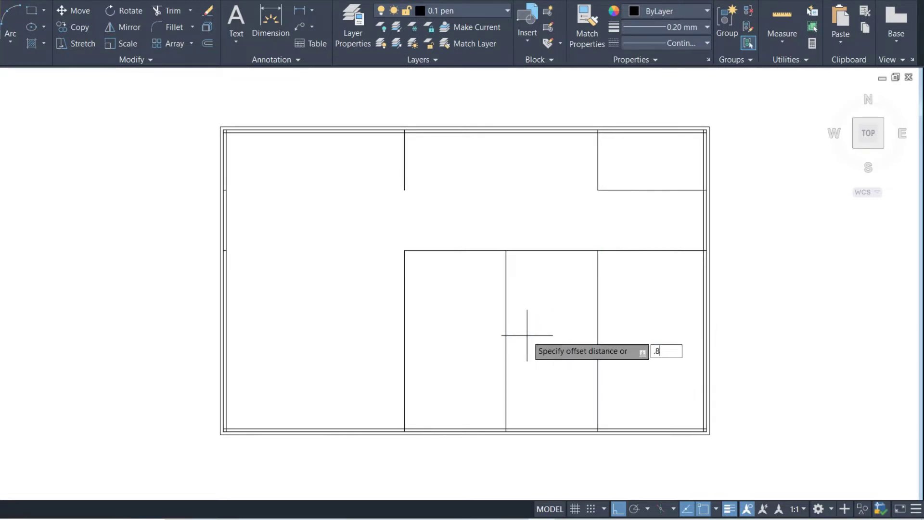
pyautogui.press('Return')
pyautogui.click(535, 250)
pyautogui.click(544, 303)
# Step: Trim the excess of the new partition lines and the stray segment right of the small room
pyautogui.press('Return')
pyautogui.click(506, 337)
pyautogui.click(466, 321)
pyautogui.click(446, 280)
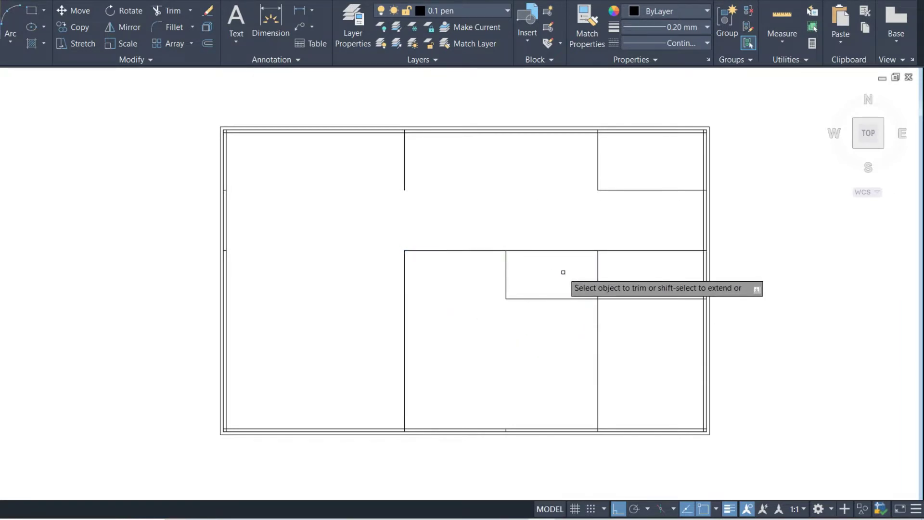
pyautogui.click(645, 299)
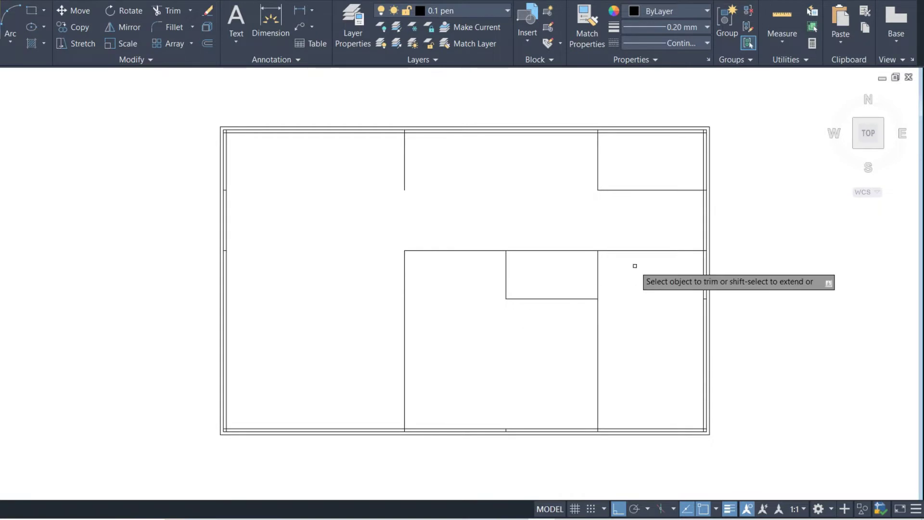
pyautogui.press('Escape')
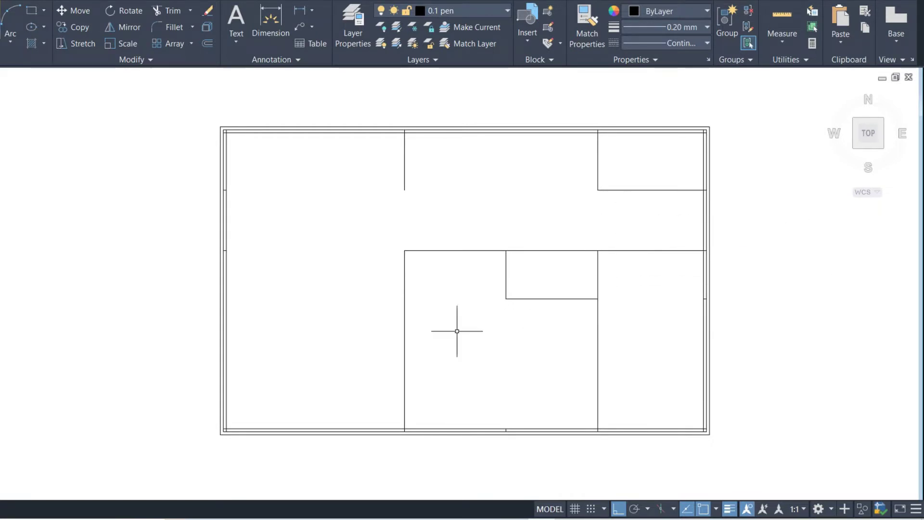
pyautogui.write('o')
pyautogui.press('Return')
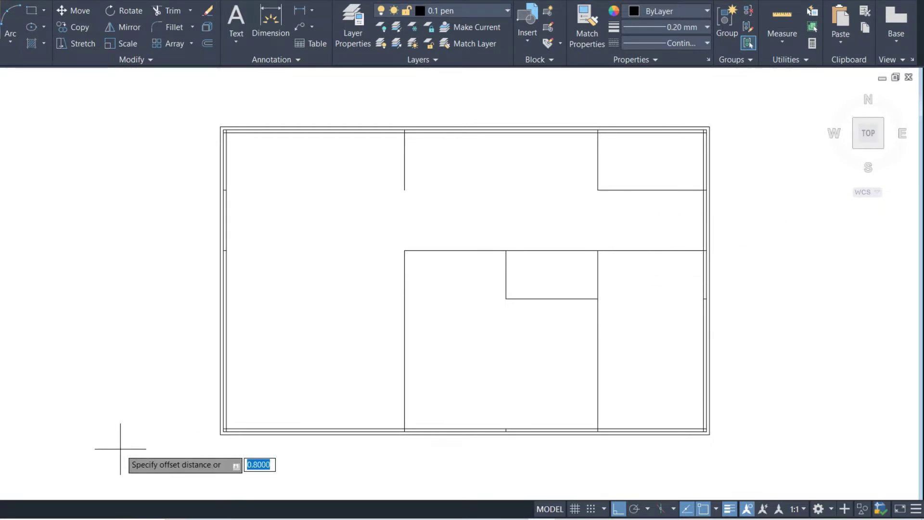
# Step: Offset the long vertical and the horizontal interior walls 0.05 to each side
pyautogui.press('Return')
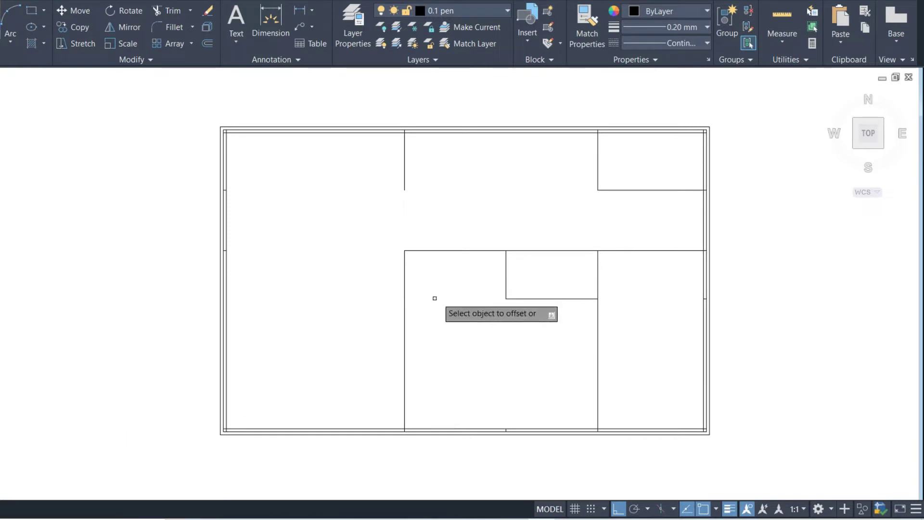
pyautogui.click(404, 303)
pyautogui.click(329, 304)
pyautogui.click(404, 307)
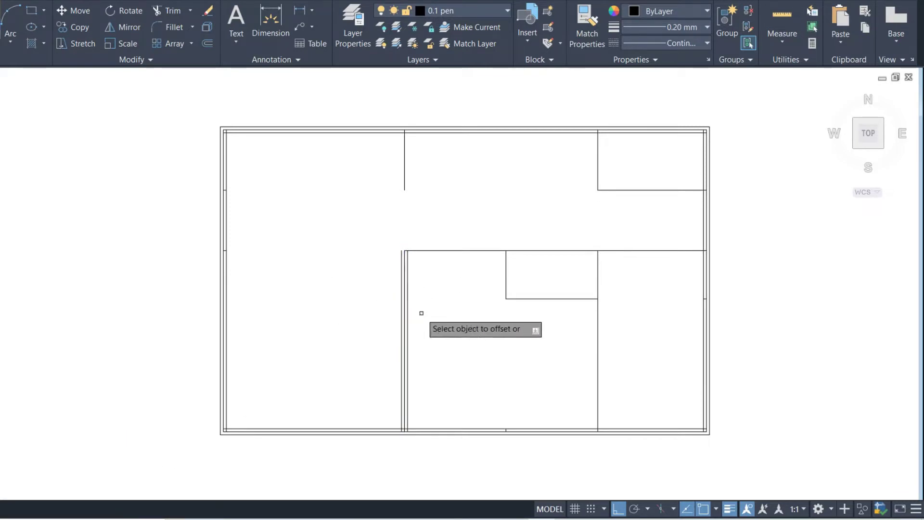
pyautogui.click(451, 251)
pyautogui.click(457, 235)
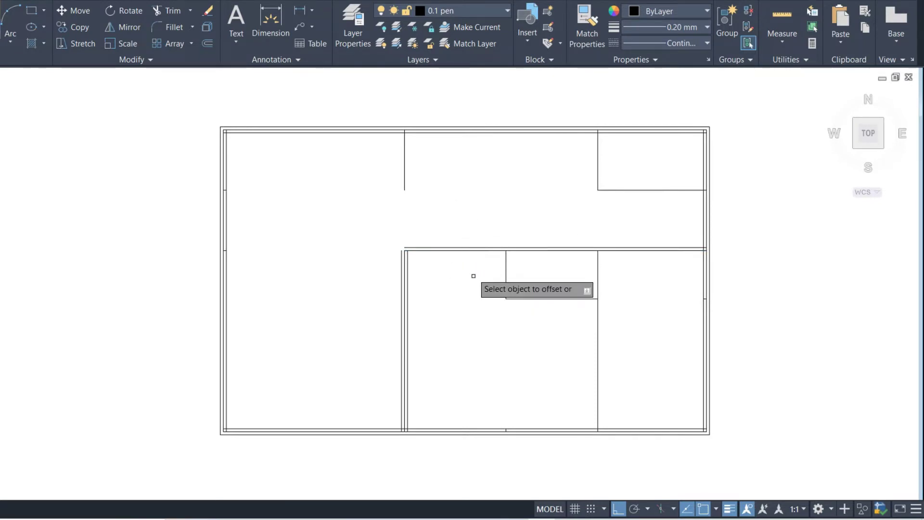
pyautogui.click(467, 250)
pyautogui.click(468, 284)
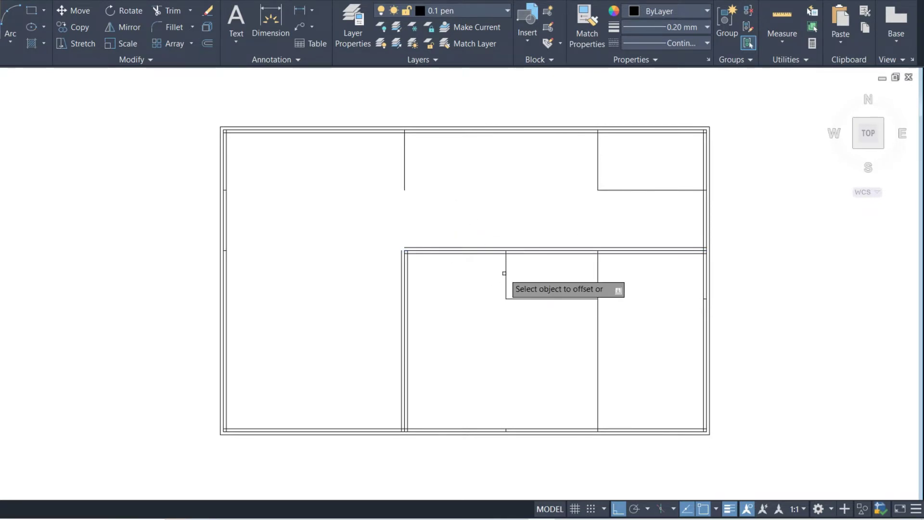
# Step: Add 0.05 double lines to the small room's walls and the wall to its right
pyautogui.click(506, 273)
pyautogui.click(454, 270)
pyautogui.click(506, 257)
pyautogui.click(532, 284)
pyautogui.click(543, 300)
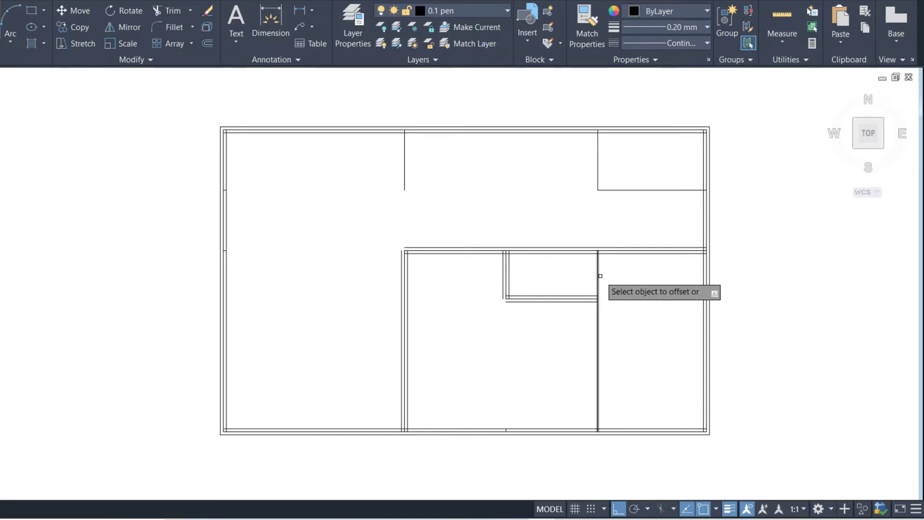
pyautogui.click(597, 274)
pyautogui.click(565, 280)
pyautogui.click(597, 285)
pyautogui.click(607, 288)
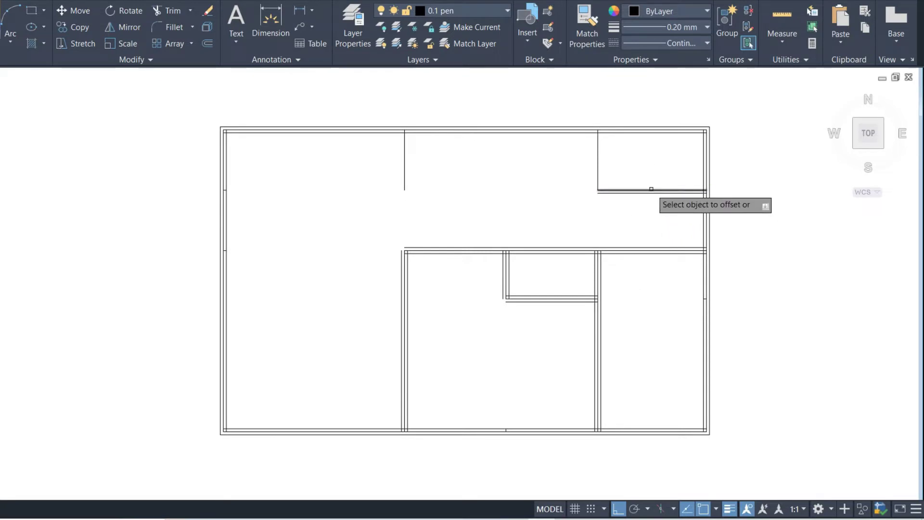
pyautogui.click(597, 158)
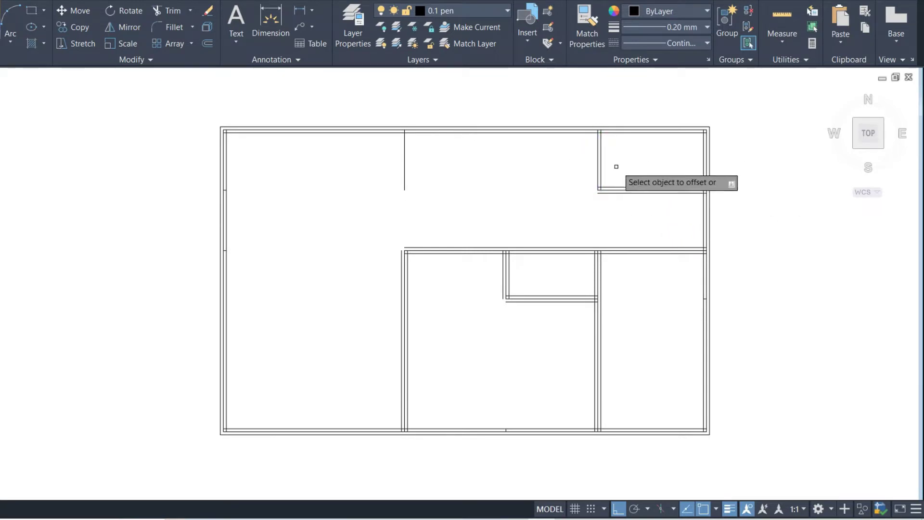
# Step: Place the parallel wall copy and extend the upper-right room's wall down to the corridor
pyautogui.click(534, 173)
pyautogui.scroll(2, 643, 204)
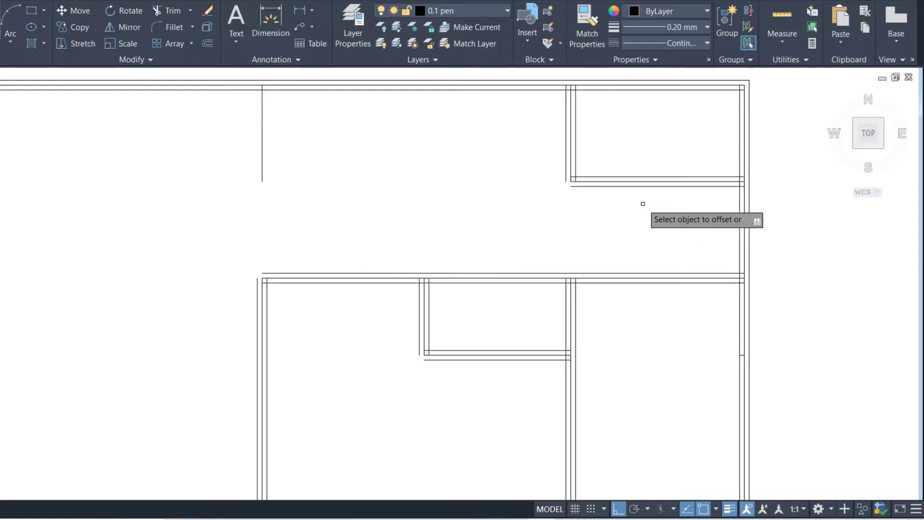
pyautogui.write('ex')
pyautogui.press('Return')
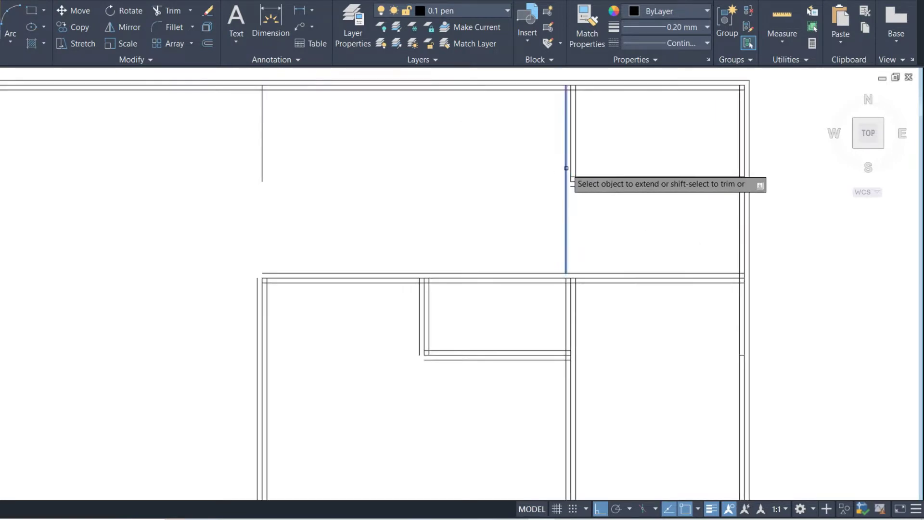
pyautogui.click(567, 195)
# Step: Trim away the wall piece crossing the corridor opening
pyautogui.write('r')
pyautogui.press('Return')
pyautogui.click(566, 225)
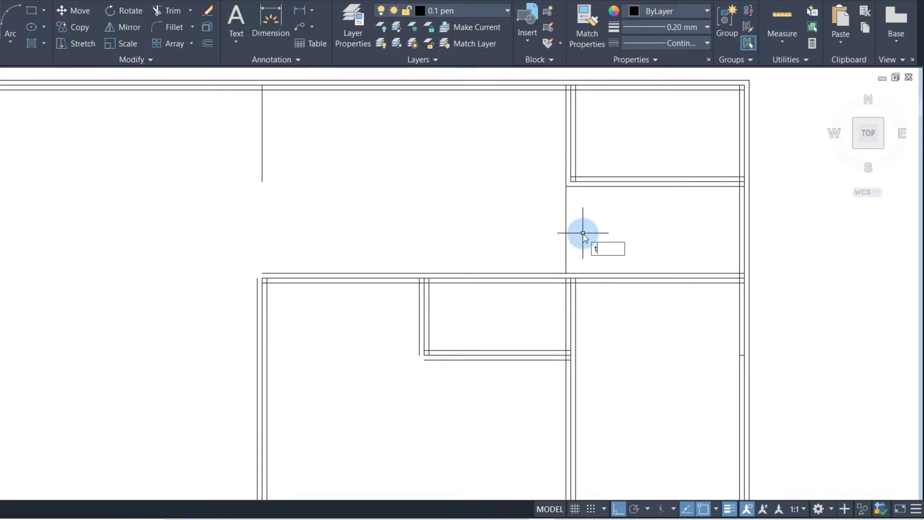
pyautogui.press('Return')
pyautogui.moveTo(587, 234); pyautogui.dragTo(493, 206)
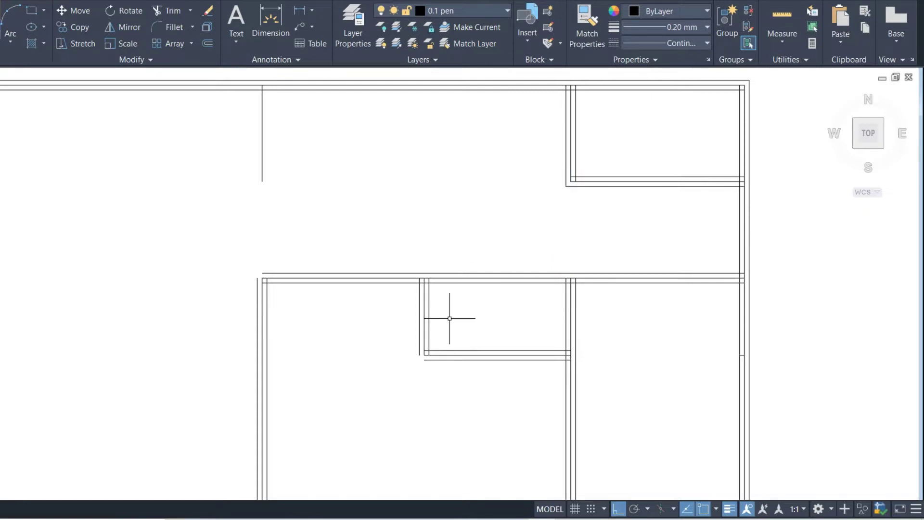
pyautogui.write('ex')
# Step: Extend the small room's walls up to the corridor and open the corridor wall above it
pyautogui.press('Return')
pyautogui.click(428, 301)
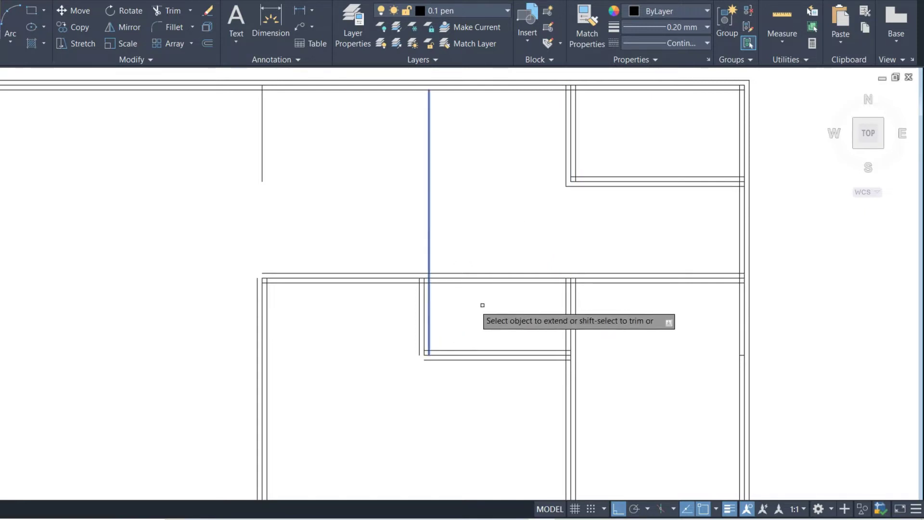
pyautogui.click(566, 296)
pyautogui.press('Escape')
pyautogui.press('Return')
pyautogui.moveTo(495, 305); pyautogui.dragTo(470, 206)
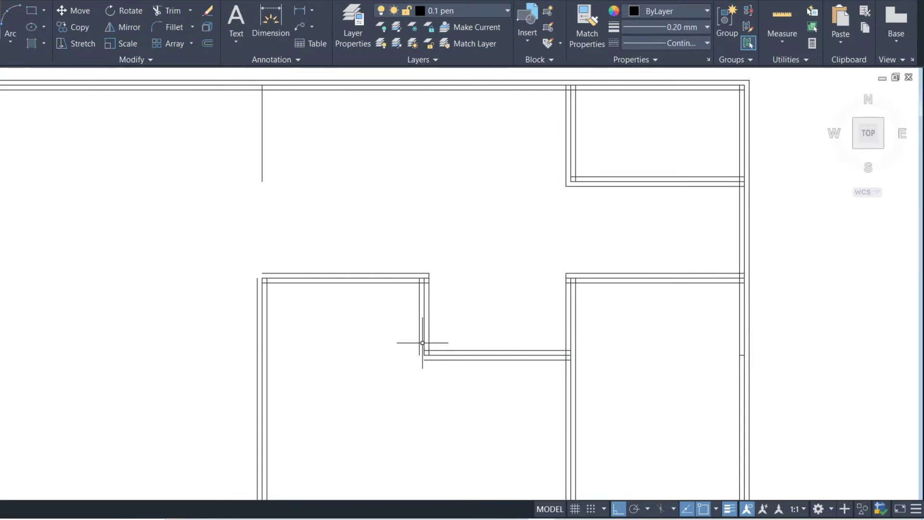
pyautogui.write('ex')
# Step: Extend the small room's bottom line and the corridor wall left to meet the left room's wall
pyautogui.press('Return')
pyautogui.click(442, 359)
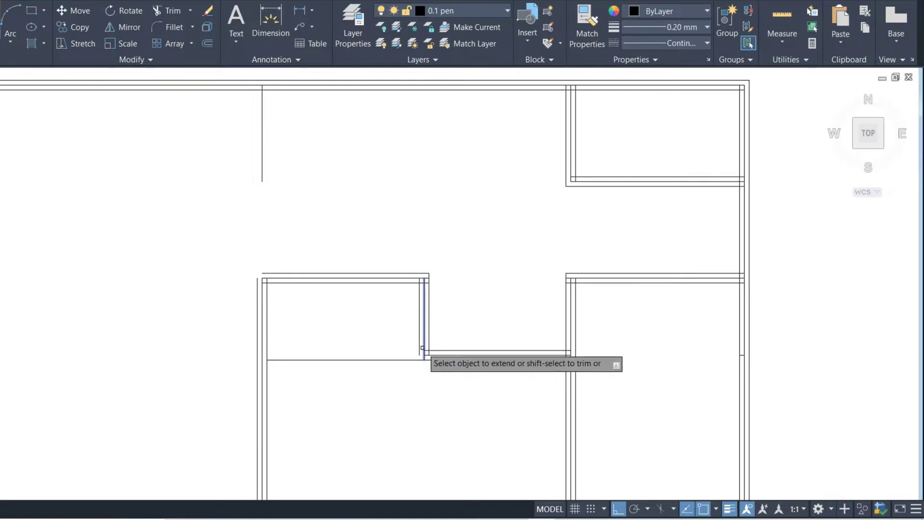
pyautogui.click(270, 274)
pyautogui.click(258, 288)
pyautogui.press('Escape')
# Step: Trim the excess corridor line and the stray line inside the small room
pyautogui.click(193, 273)
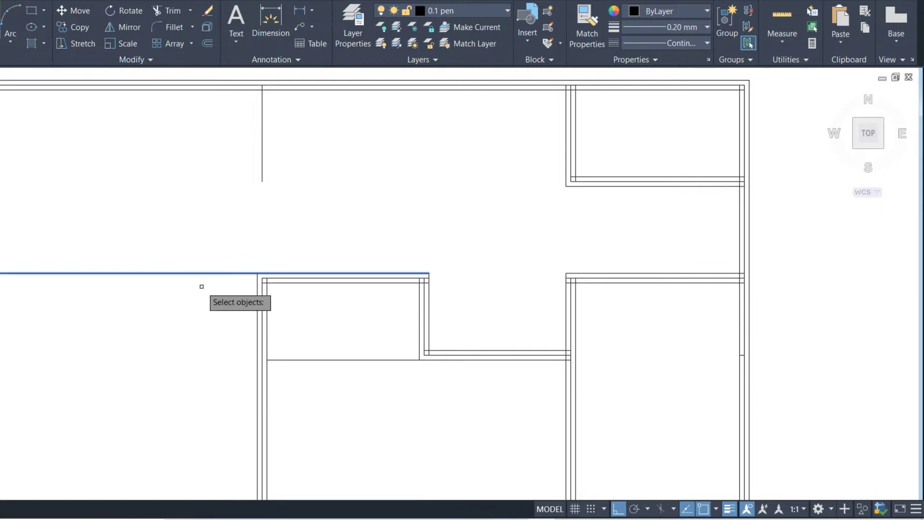
pyautogui.press('Escape')
pyautogui.press('Return')
pyautogui.click(346, 380)
pyautogui.click(3, 243)
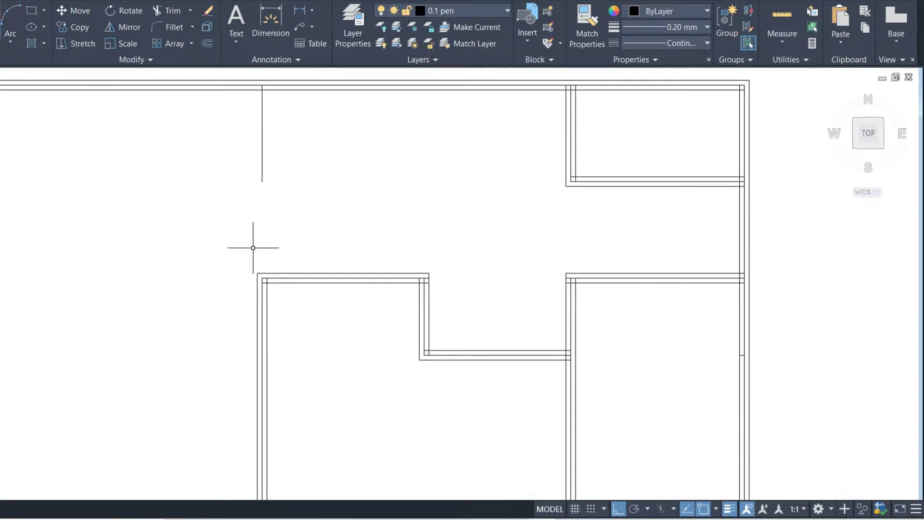
pyautogui.moveTo(694, 329); pyautogui.dragTo(803, 389)
# Step: Offset the top wall line inward across the plan and trim its excess left of the room wall
pyautogui.rightClick(368, 236)
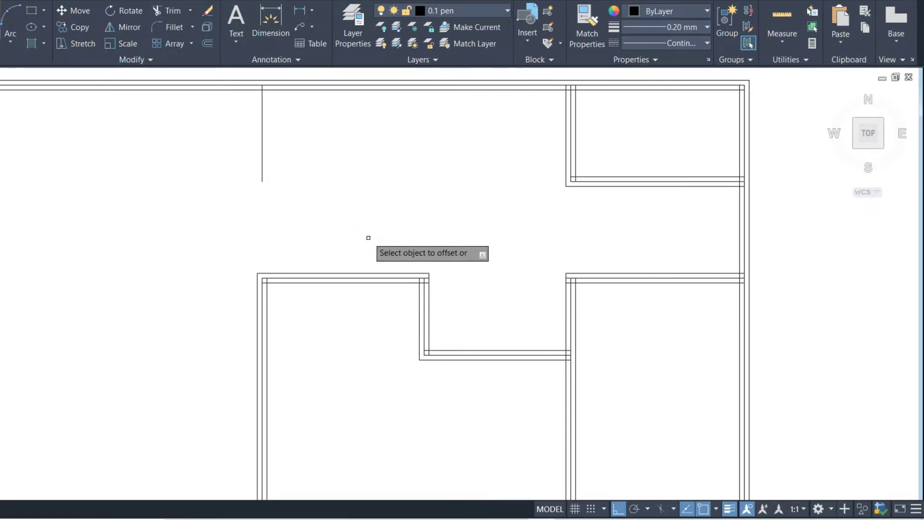
pyautogui.click(486, 90)
pyautogui.click(479, 167)
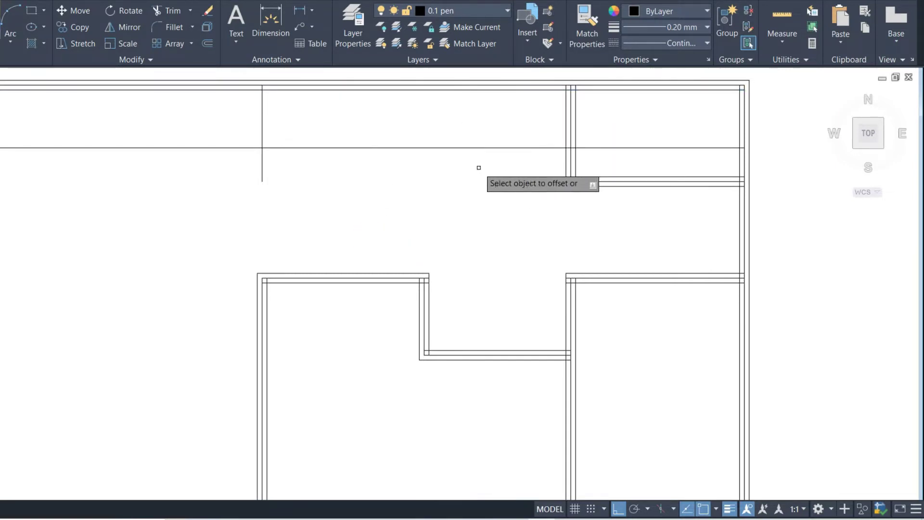
pyautogui.write('tr')
pyautogui.rightClick(564, 124)
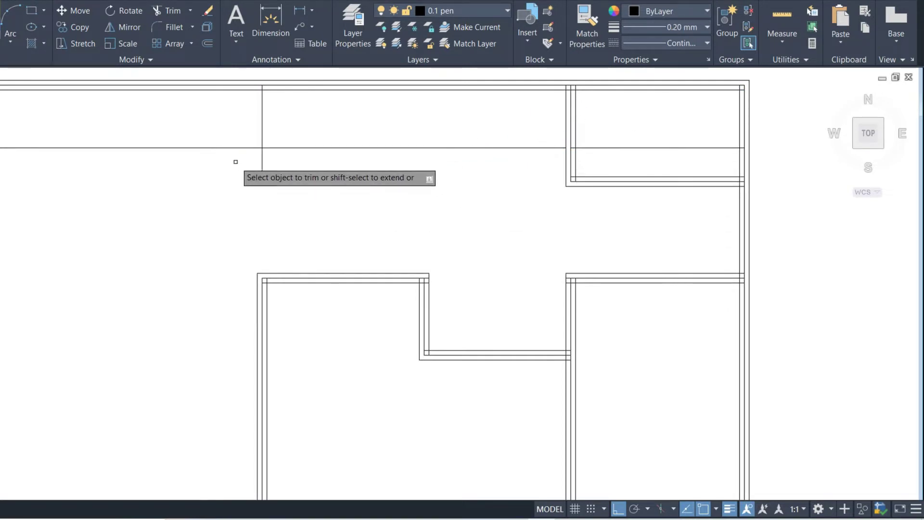
pyautogui.click(291, 201)
pyautogui.click(198, 146)
pyautogui.press('Escape')
pyautogui.click(656, 165)
pyautogui.click(628, 118)
# Step: Extend the upper-right room's corner and side wall lines up to meet at the top
pyautogui.scroll(-2, 528, 241)
pyautogui.scroll(3, 670, 140)
pyautogui.scroll(3, 674, 144)
pyautogui.press('Return')
pyautogui.click(544, 183)
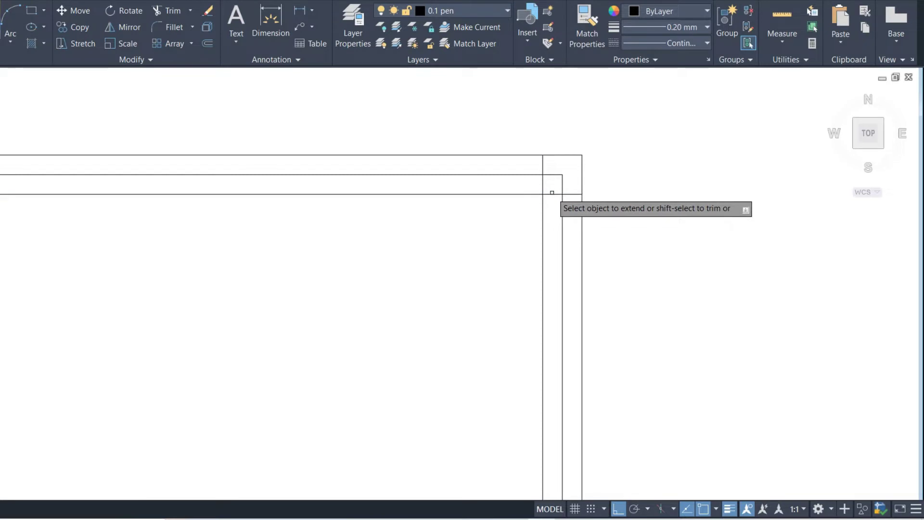
pyautogui.click(556, 174)
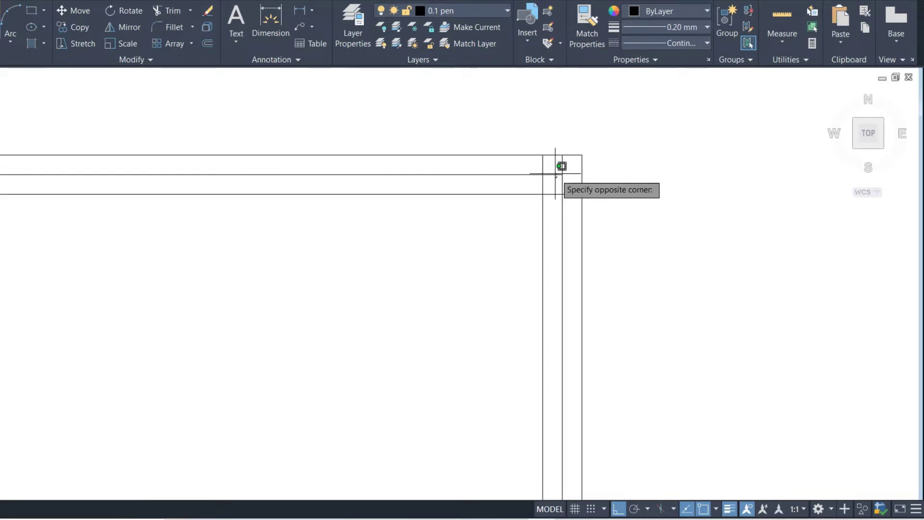
pyautogui.scroll(-2, 637, 146)
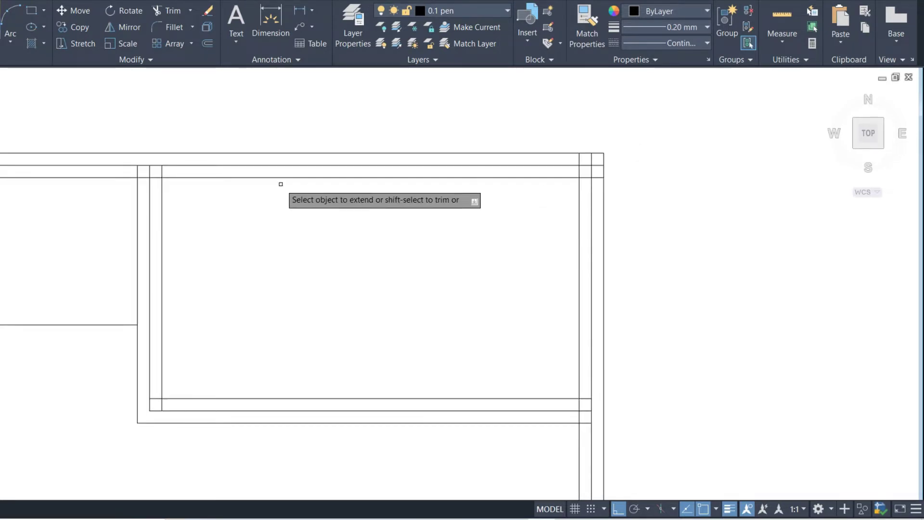
pyautogui.click(162, 171)
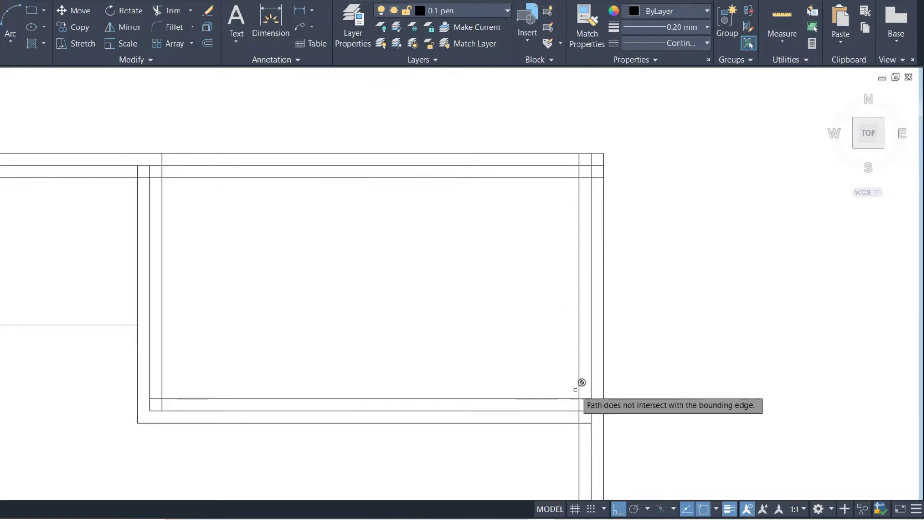
pyautogui.press('Escape')
# Step: Trim the overlapping wall lines at the upper-right corner
pyautogui.write('r')
pyautogui.press('Return')
pyautogui.click(599, 330)
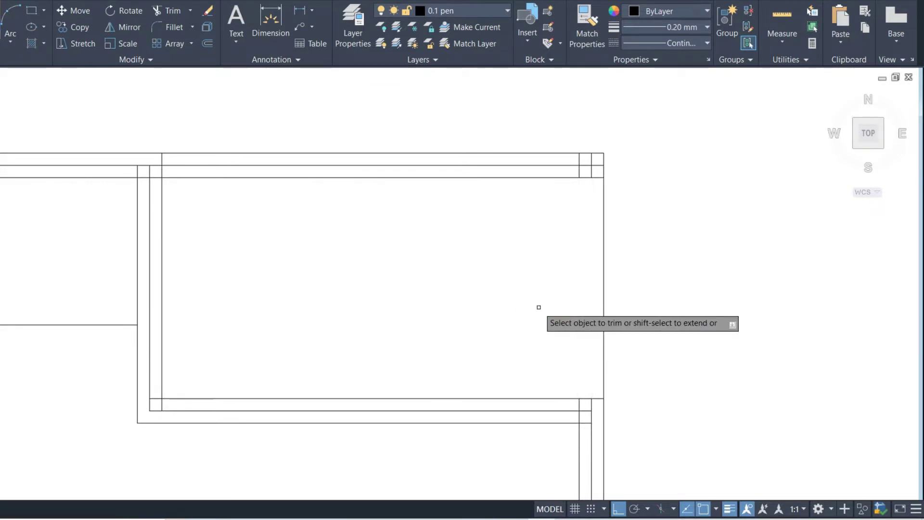
pyautogui.click(479, 238)
pyautogui.click(440, 161)
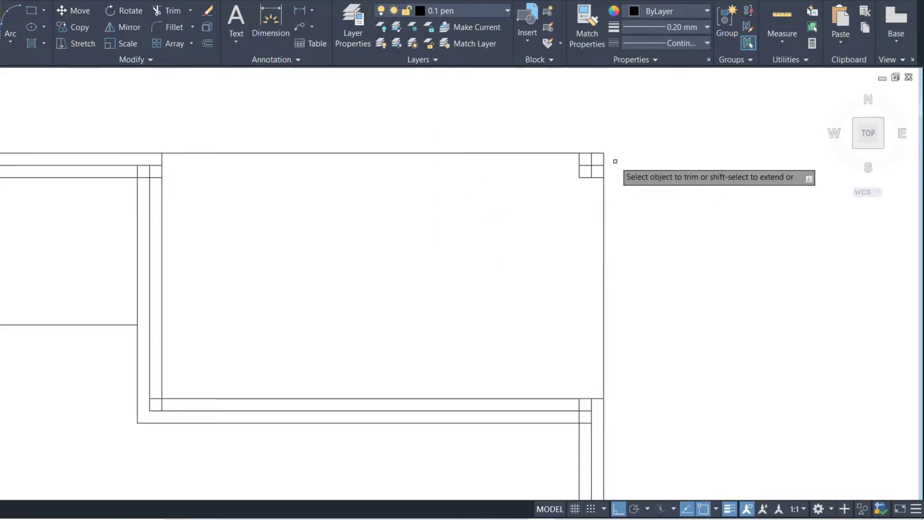
pyautogui.scroll(-5, 612, 159)
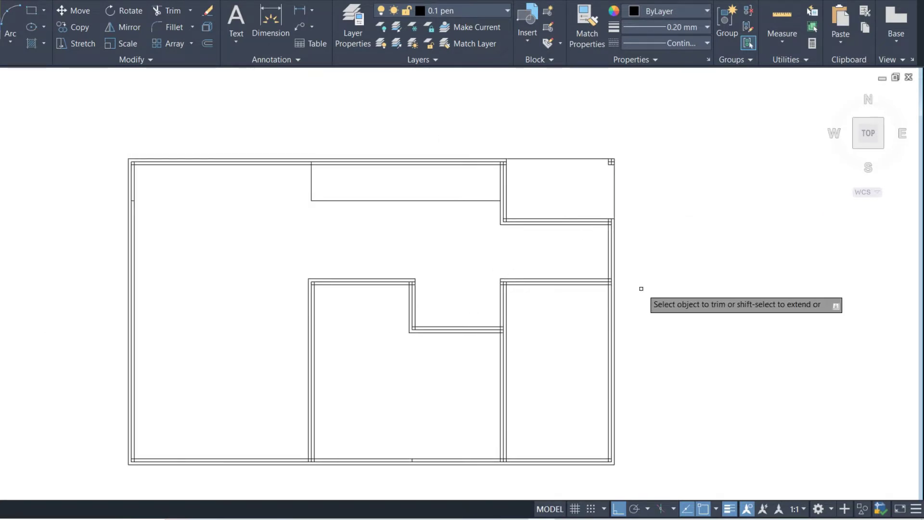
# Step: Clear the leftover lines near the bottom wall and recentre the plan
pyautogui.click(392, 422)
pyautogui.click(423, 458)
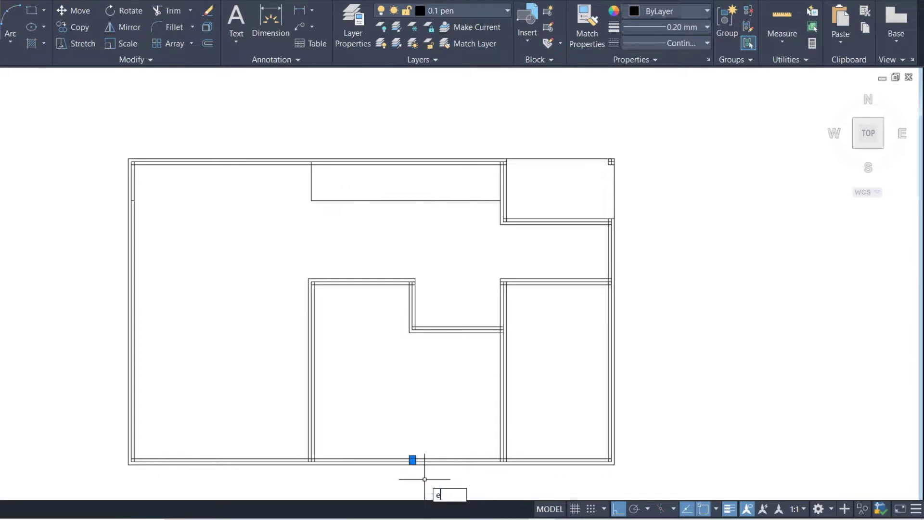
pyautogui.press('Escape')
pyautogui.scroll(-2, 616, 324)
pyautogui.scroll(2, 543, 343)
pyautogui.moveTo(626, 349); pyautogui.dragTo(641, 344, button='middle')
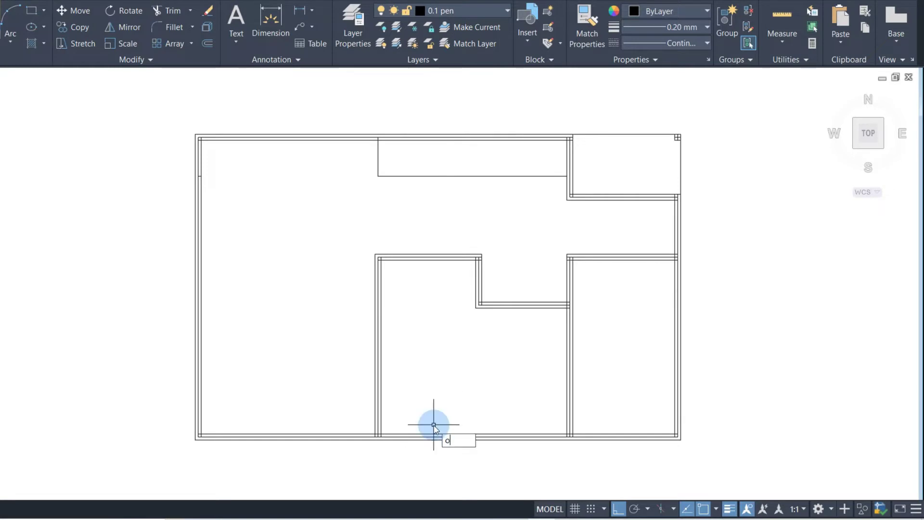
# Step: Offset the central room's left wall 1.6 inward as a door guide line
pyautogui.press('Return')
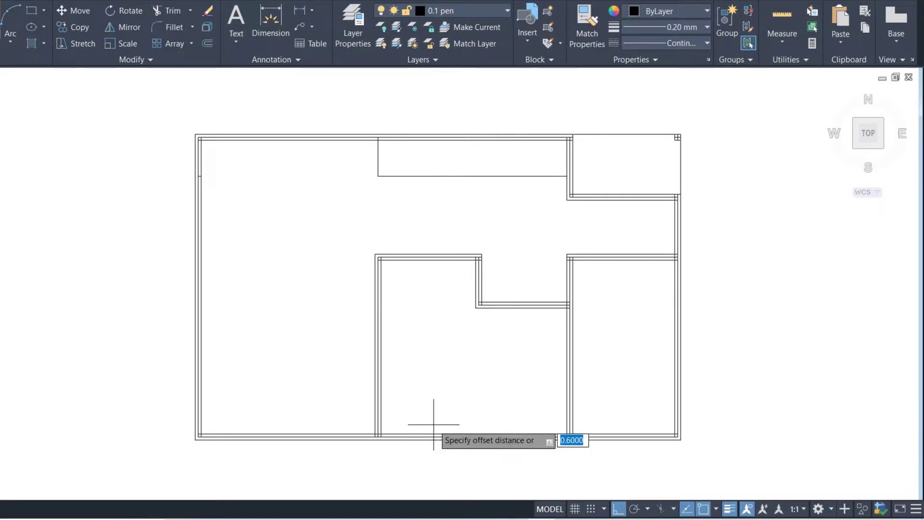
pyautogui.write('1.6')
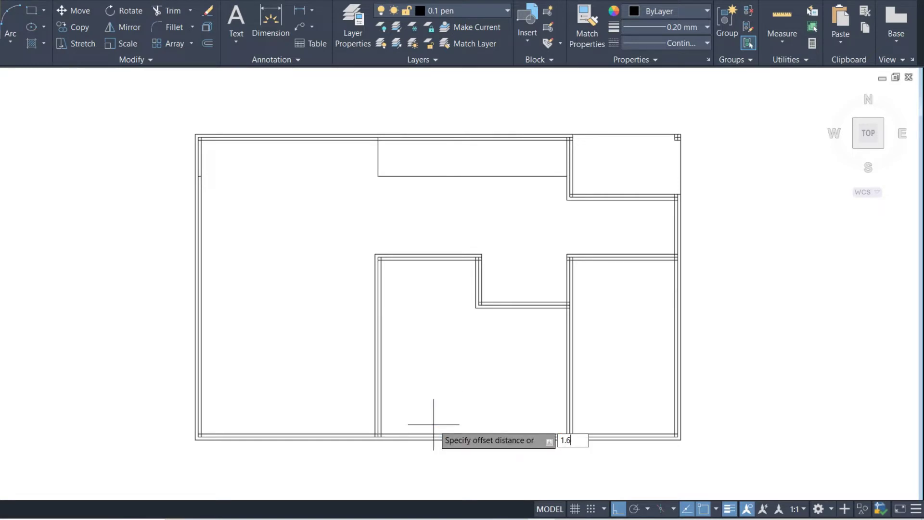
pyautogui.press('Return')
pyautogui.click(378, 368)
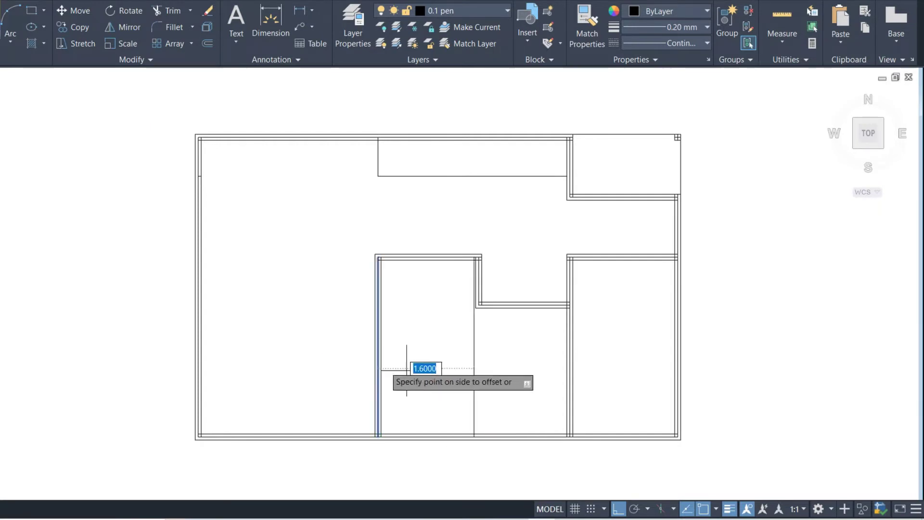
pyautogui.click(413, 371)
# Step: Offset the guide line 0.75 to each side as door jambs, then delete the middle line
pyautogui.press('Return')
pyautogui.press('Return')
pyautogui.write('.75')
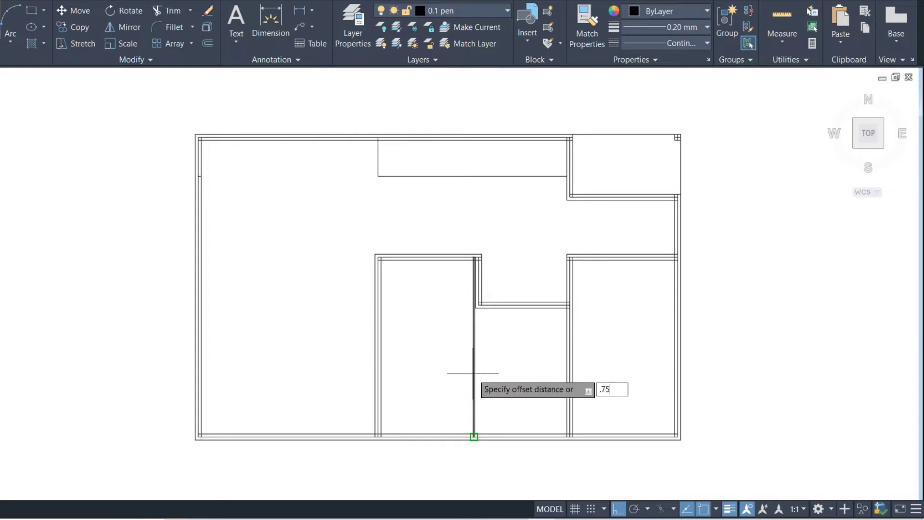
pyautogui.press('Return')
pyautogui.click(473, 373)
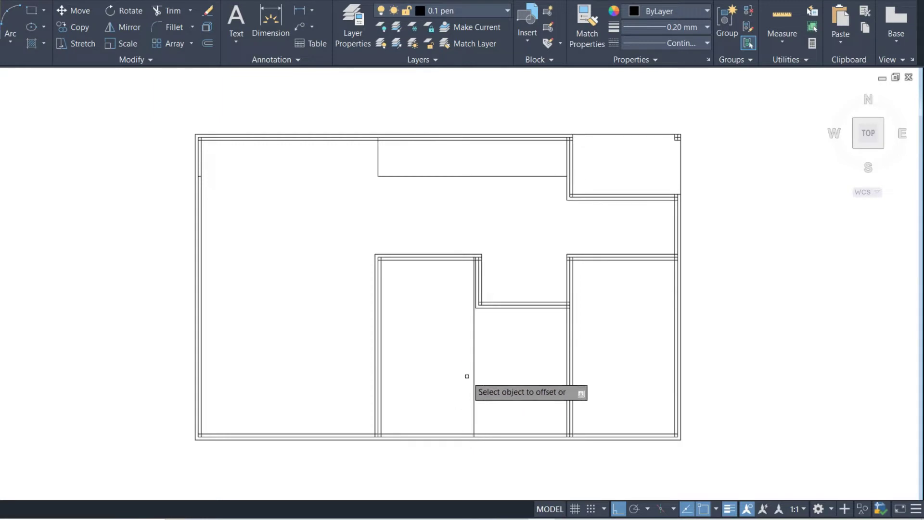
pyautogui.click(424, 368)
pyautogui.click(473, 372)
pyautogui.click(491, 375)
pyautogui.press('Return')
pyautogui.click(461, 359)
pyautogui.press('Delete')
# Step: Extend the jamb lines through the bottom wall and cut the wall between them
pyautogui.press('Return')
pyautogui.click(536, 385)
pyautogui.click(419, 347)
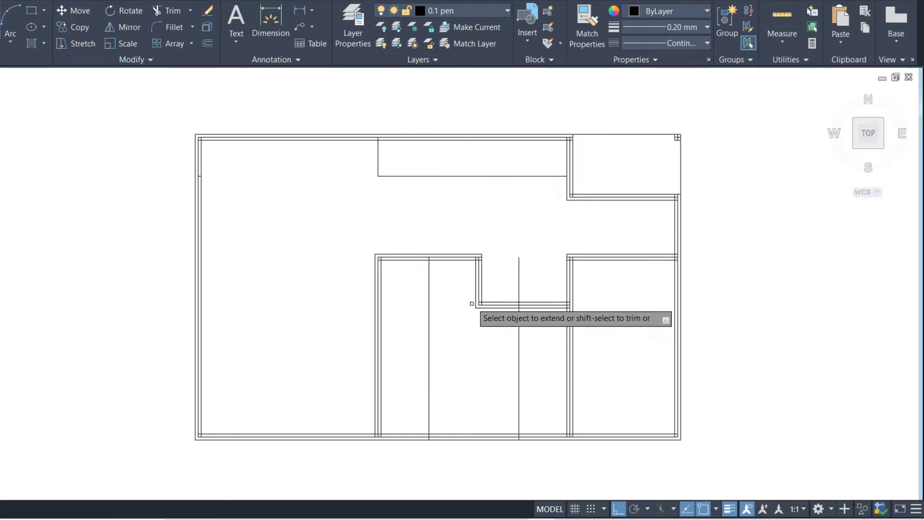
pyautogui.keyDown('shift'); pyautogui.click(536, 440); pyautogui.keyUp('shift')
pyautogui.keyDown('shift'); pyautogui.click(476, 441); pyautogui.keyUp('shift')
# Step: Trim the jamb lines out of the room and remove leftover guide pieces
pyautogui.click(522, 383)
pyautogui.click(425, 361)
pyautogui.press('Escape')
pyautogui.click(529, 288)
pyautogui.click(507, 253)
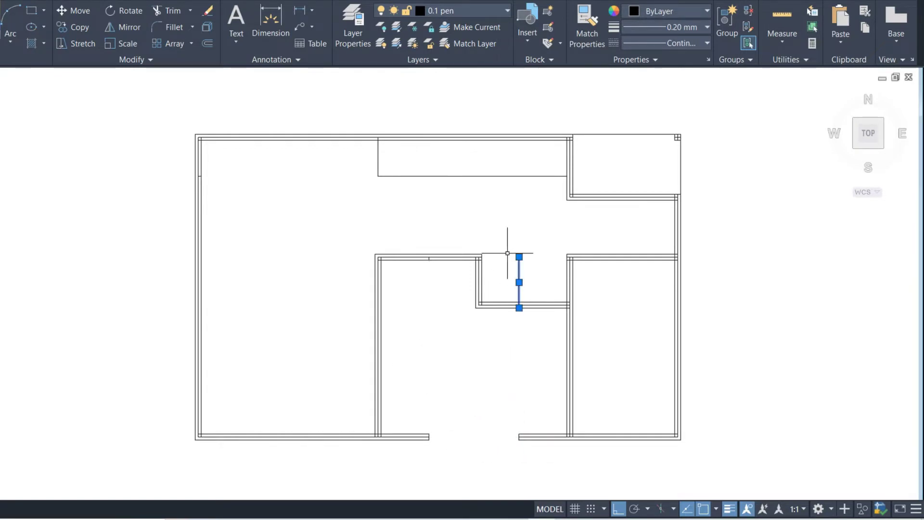
pyautogui.click(429, 258)
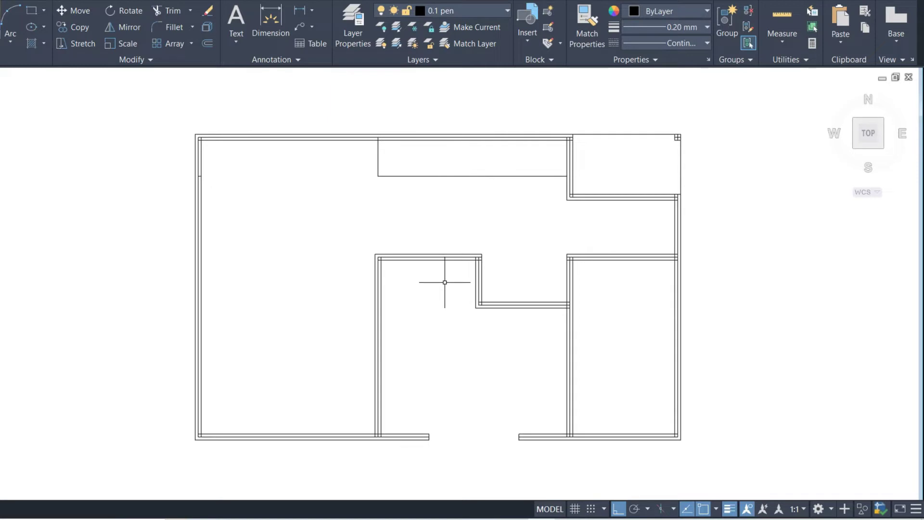
# Step: Offset a guide line inside the left exterior wall and extend it across the plan
pyautogui.write('o')
pyautogui.press('Return')
pyautogui.write('1')
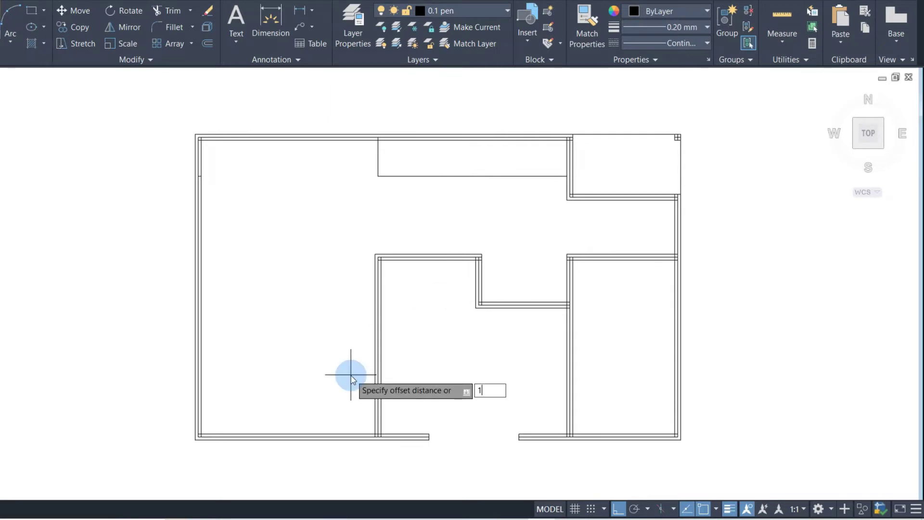
pyautogui.press('Return')
pyautogui.write('o')
pyautogui.press('Return')
pyautogui.write('1.')
pyautogui.click(197, 334)
pyautogui.click(259, 329)
pyautogui.press('Escape')
pyautogui.write('x')
pyautogui.press('Return')
pyautogui.click(201, 172)
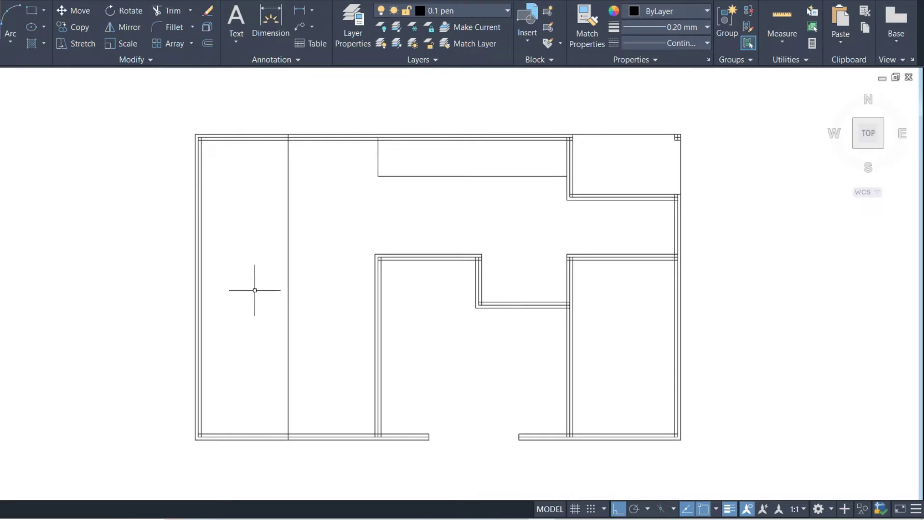
# Step: Copy the guide 0.75 to each side and delete the middle guide line
pyautogui.write('o')
pyautogui.press('Return')
pyautogui.write('.7')
pyautogui.press('Return')
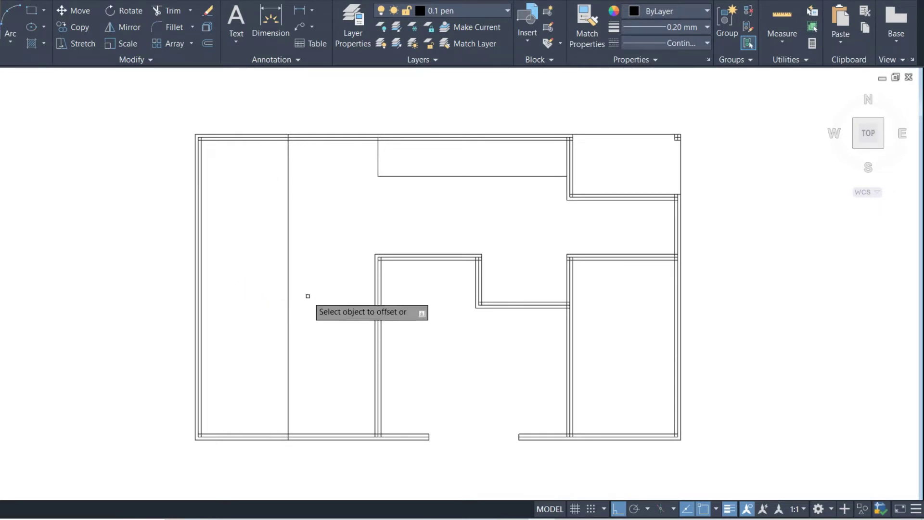
pyautogui.click(288, 284)
pyautogui.press('Return')
pyautogui.click(282, 277)
pyautogui.click(303, 297)
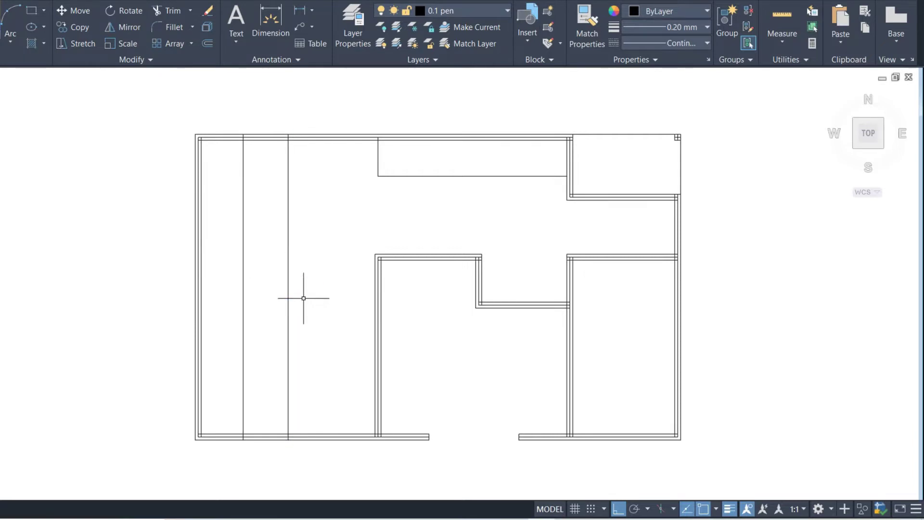
pyautogui.write('o')
pyautogui.press('Return')
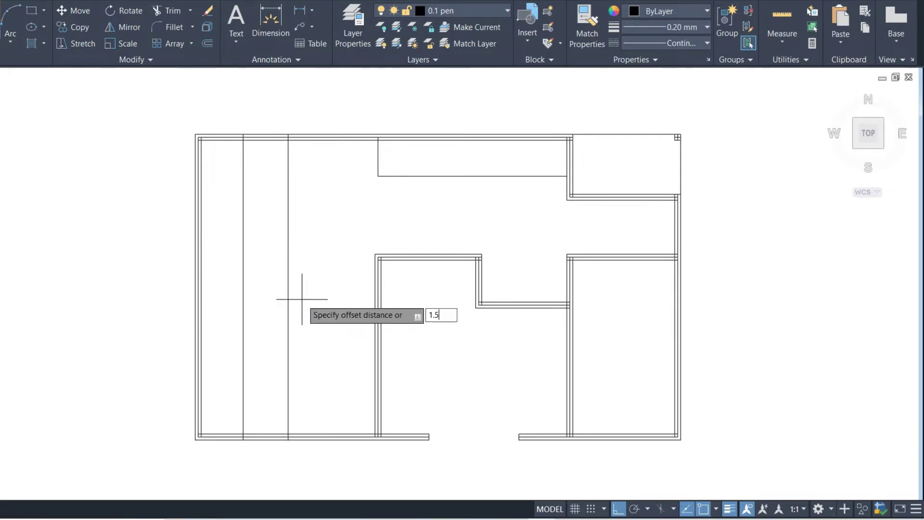
pyautogui.press('Escape')
pyautogui.press('Return')
pyautogui.write('.7')
pyautogui.click(288, 274)
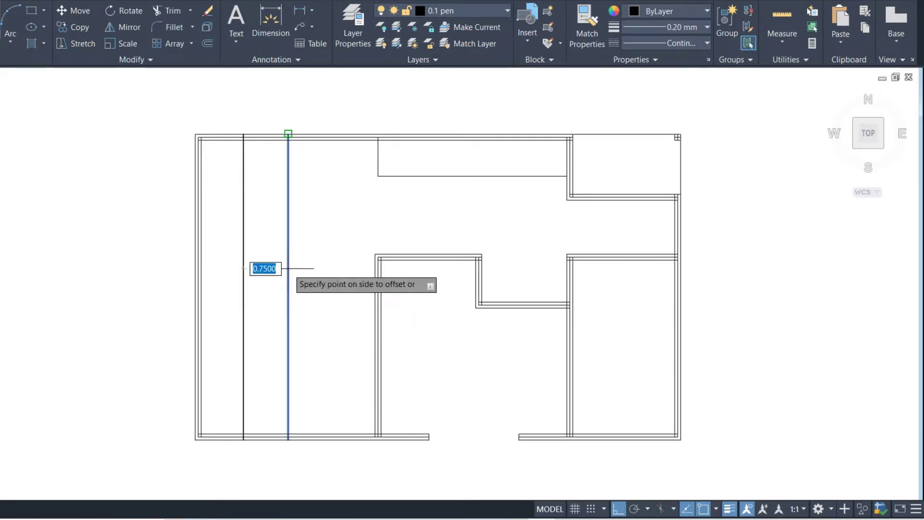
pyautogui.press('Escape')
pyautogui.click(302, 274)
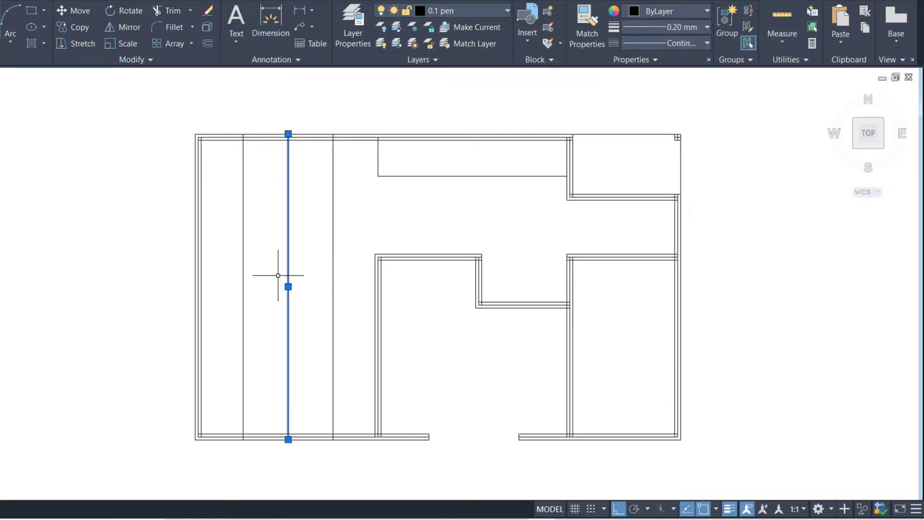
pyautogui.press('Delete')
# Step: Trim the top and bottom walls between the guides and trim away both guide lines
pyautogui.write('tr')
pyautogui.press('Return')
pyautogui.press('Return')
pyautogui.click(287, 454)
pyautogui.click(278, 129)
pyautogui.click(339, 298)
pyautogui.click(239, 232)
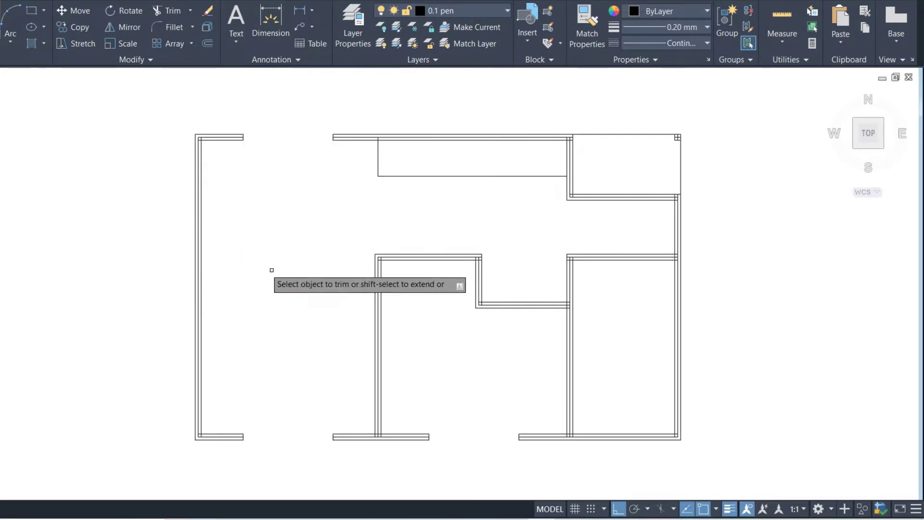
# Step: Offset a horizontal guide line 1.5 above the bottom wall line
pyautogui.write('l')
pyautogui.press('Return')
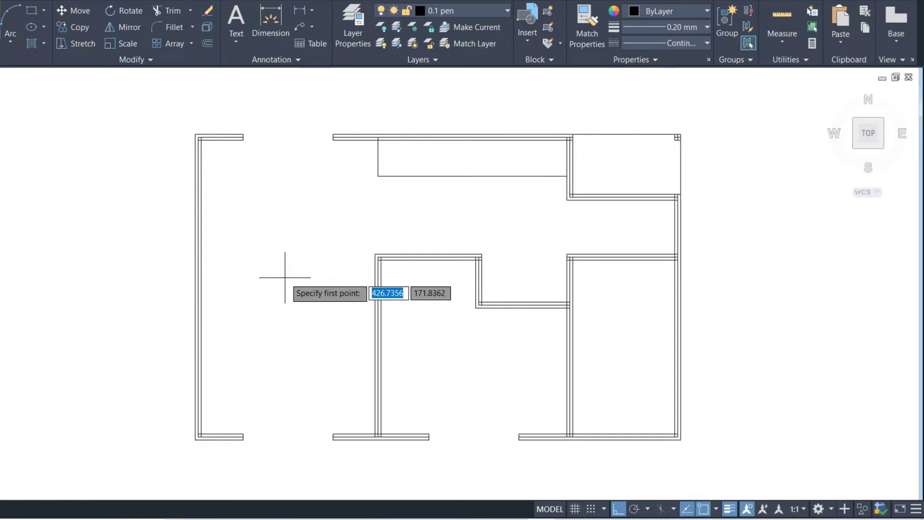
pyautogui.press('Escape')
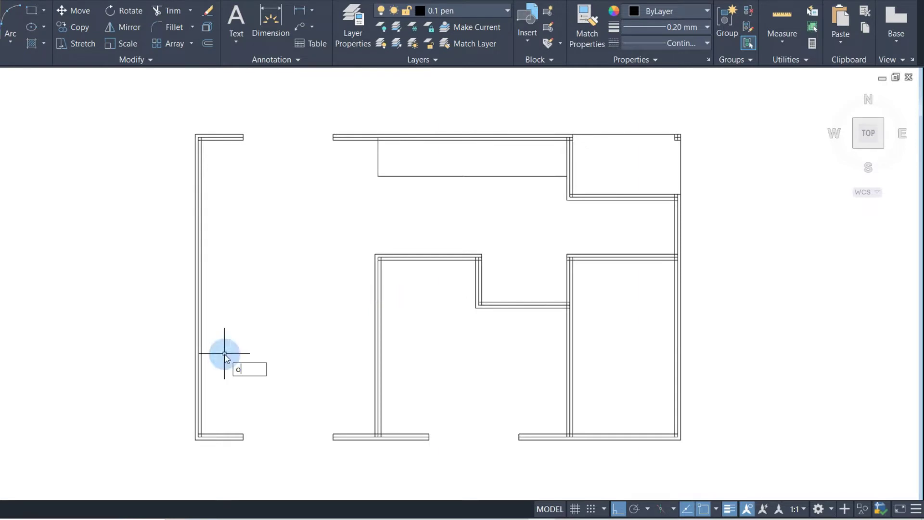
pyautogui.press('Return')
pyautogui.write('1')
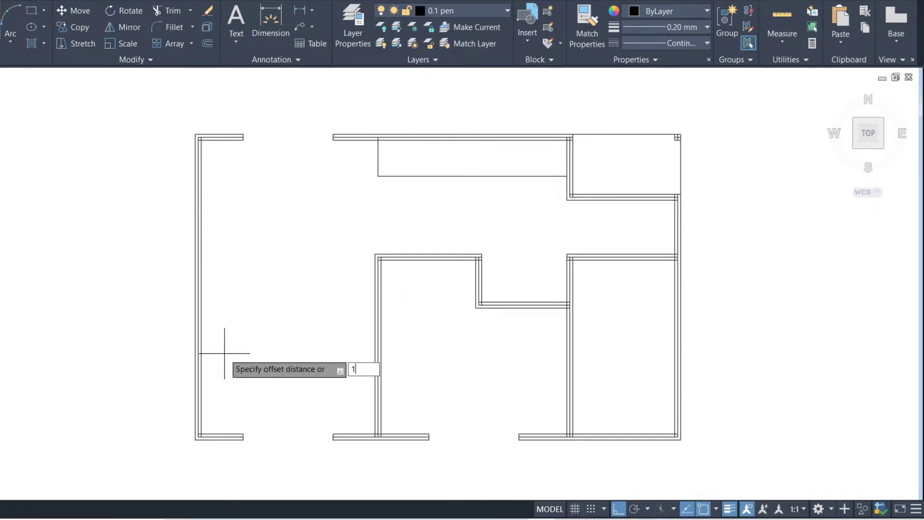
pyautogui.press('Return')
pyautogui.click(229, 437)
pyautogui.click(233, 358)
pyautogui.press('Escape')
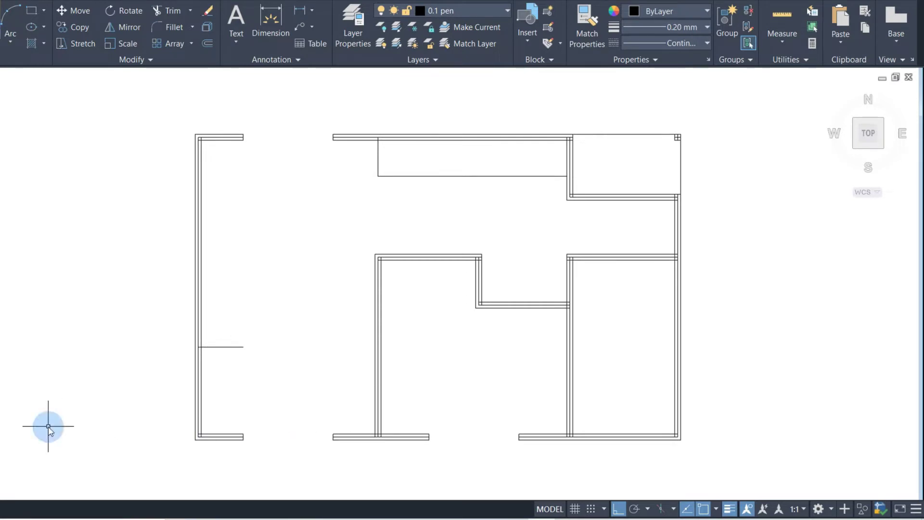
# Step: Offset opening edges above and below the guide and extend them to the outer wall
pyautogui.press('Return')
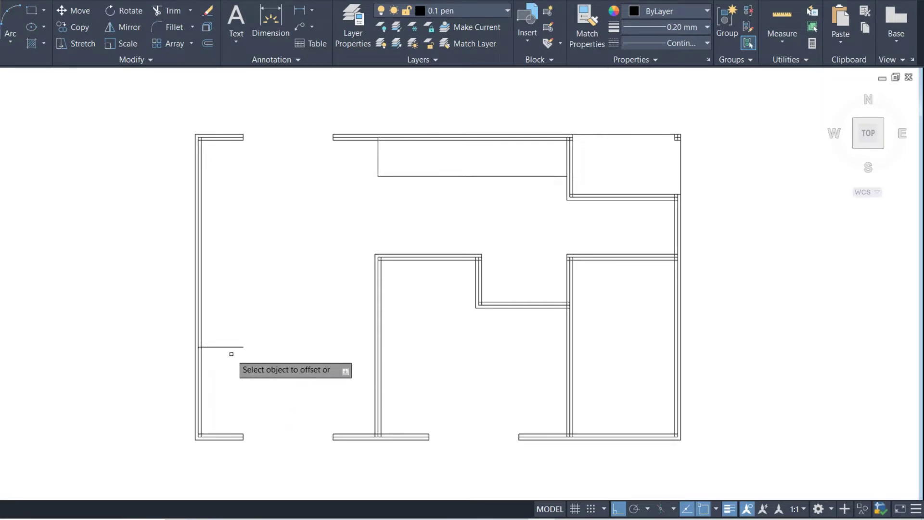
pyautogui.click(207, 347)
pyautogui.click(233, 306)
pyautogui.click(224, 347)
pyautogui.click(225, 369)
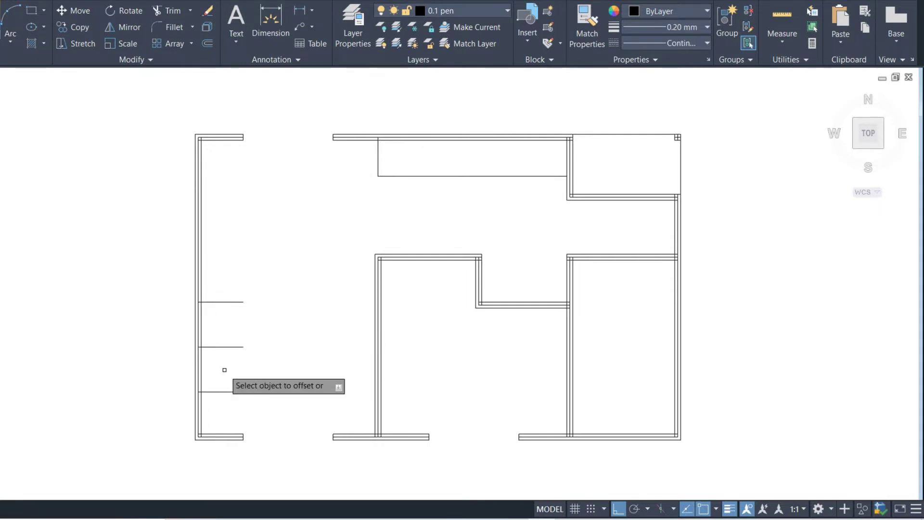
pyautogui.press('Escape')
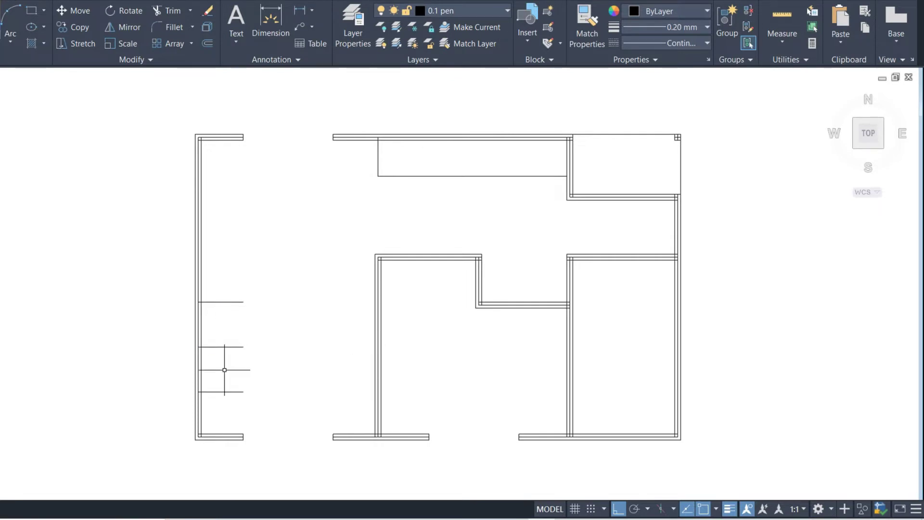
pyautogui.write('e')
pyautogui.press('Return')
pyautogui.moveTo(223, 385); pyautogui.dragTo(223, 397)
pyautogui.click(217, 302)
pyautogui.press('Escape')
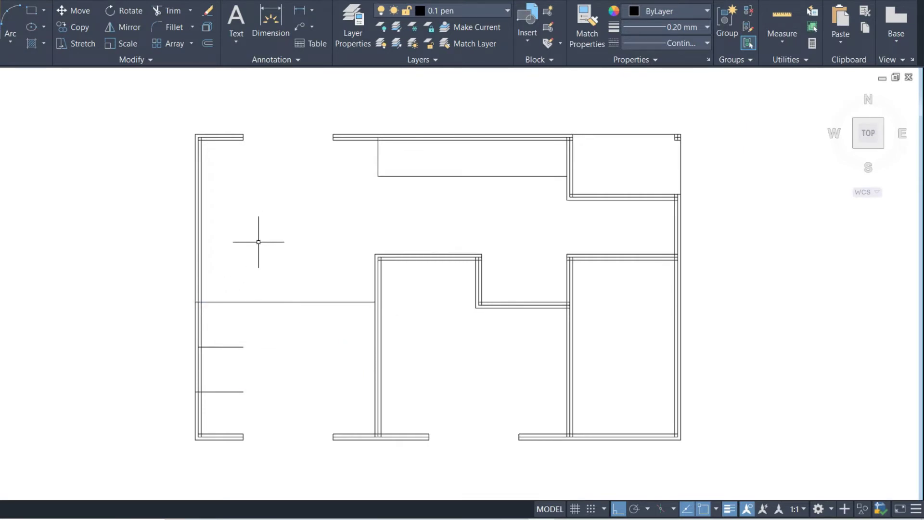
pyautogui.write('tr')
# Step: Cut the left wall between the opening edges and clear the helper lines
pyautogui.press('Return')
pyautogui.moveTo(233, 360); pyautogui.dragTo(193, 339)
pyautogui.press('Escape')
pyautogui.click(221, 346)
pyautogui.press('Return')
pyautogui.moveTo(237, 398); pyautogui.dragTo(220, 270)
pyautogui.press('Escape')
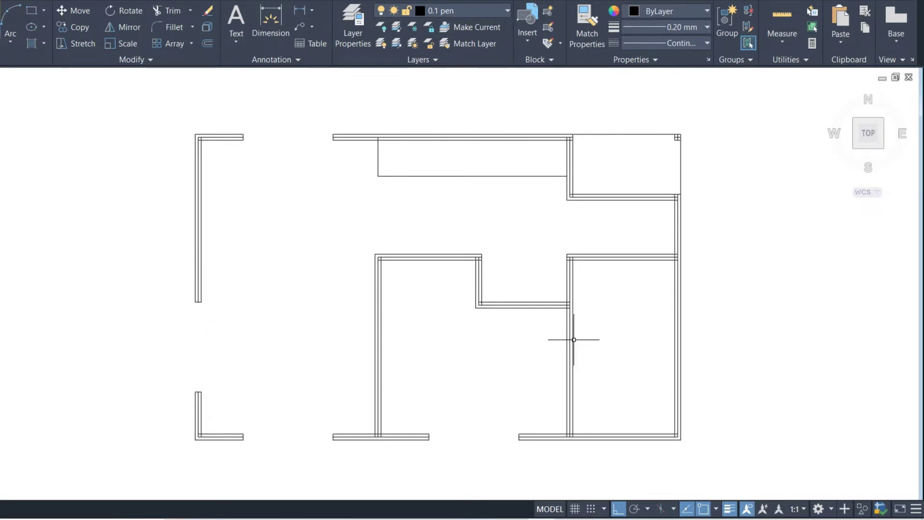
pyautogui.write('o')
pyautogui.press('Return')
# Step: Offset a 0.9 guide inside the right exterior wall, copy it both ways, and delete the middle one
pyautogui.click(444, 429)
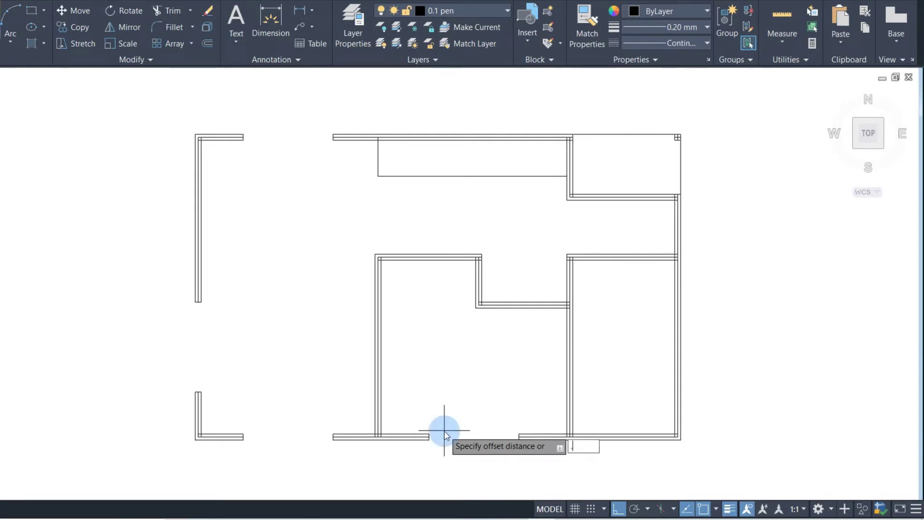
pyautogui.write('.9')
pyautogui.press('Return')
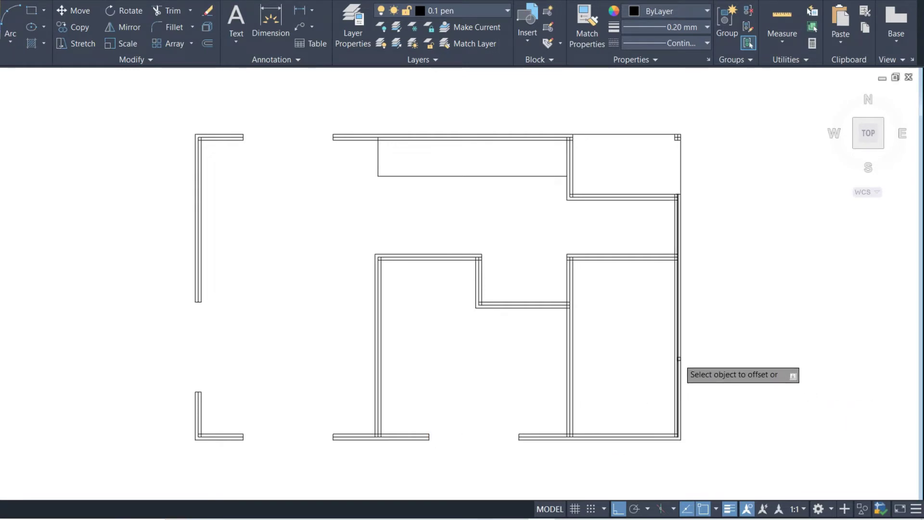
pyautogui.click(679, 370)
pyautogui.click(634, 366)
pyautogui.press('BackSpace')
pyautogui.press('BackSpace')
pyautogui.press('Escape')
pyautogui.write('o')
pyautogui.rightClick(520, 424)
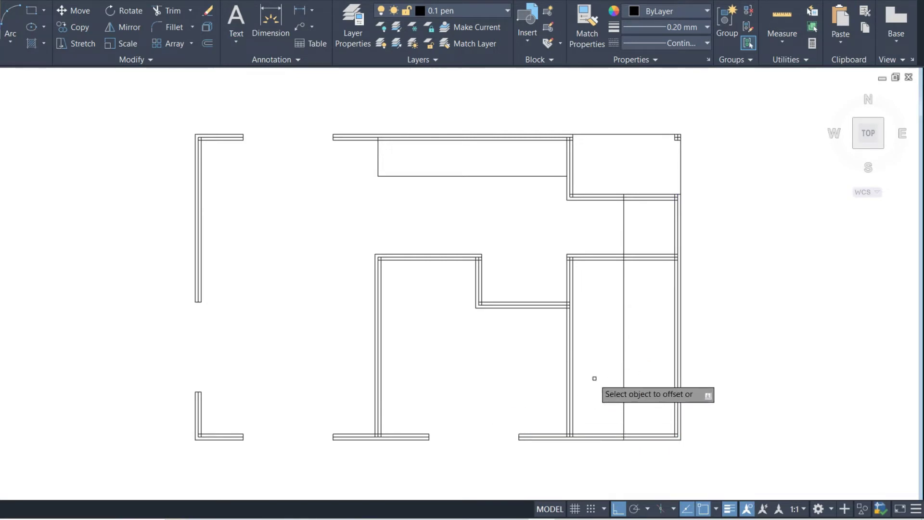
pyautogui.click(624, 376)
pyautogui.click(647, 389)
pyautogui.click(624, 386)
pyautogui.click(624, 380)
pyautogui.press('Delete')
# Step: Trim the wall between the guides and remove the short right partition wall lines
pyautogui.click(617, 373)
pyautogui.press('BackSpace')
pyautogui.press('Return')
pyautogui.moveTo(629, 458)
pyautogui.mouseDown()
pyautogui.moveTo(621, 405)
pyautogui.moveTo(583, 365)
pyautogui.mouseUp()
pyautogui.press('Escape')
pyautogui.press('Return')
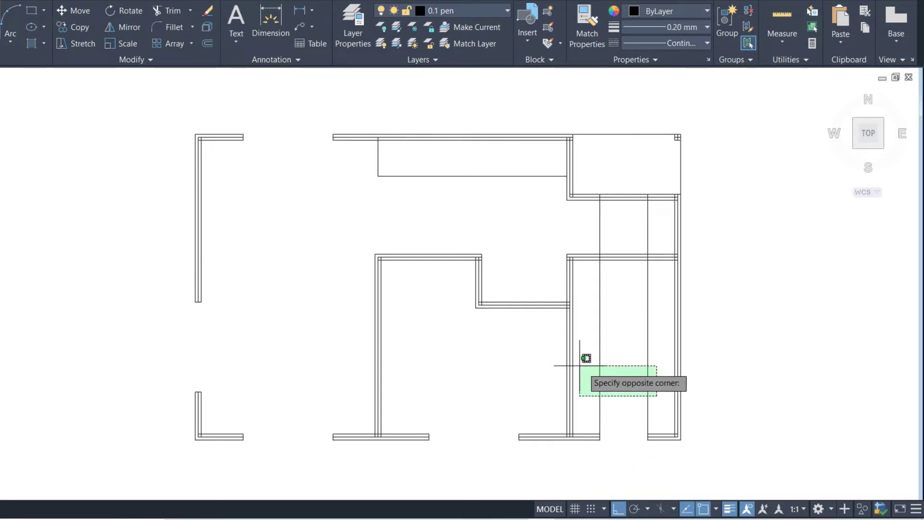
pyautogui.press('Escape')
pyautogui.moveTo(655, 241); pyautogui.dragTo(587, 226)
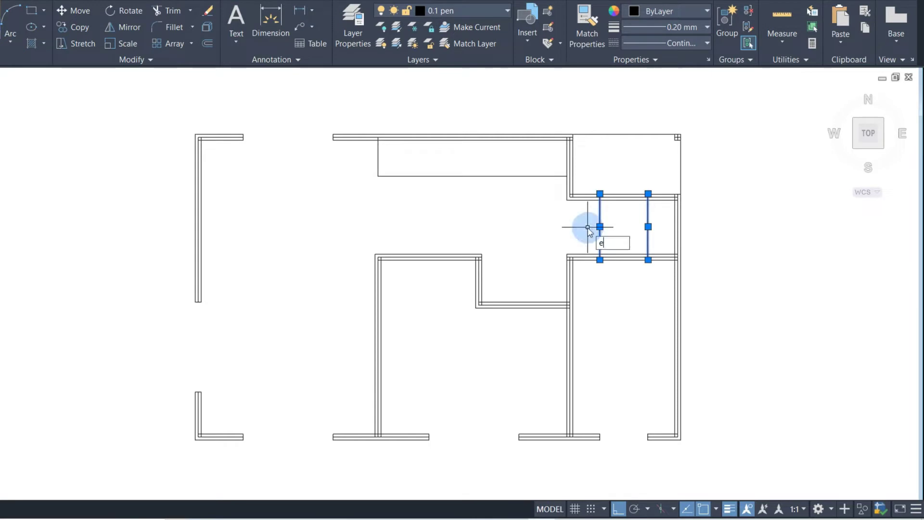
pyautogui.press('Return')
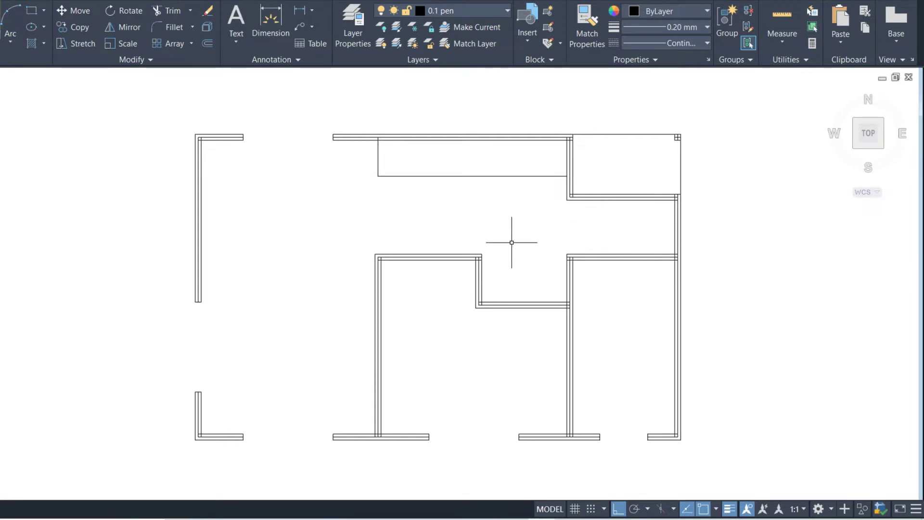
pyautogui.write('c')
# Step: Offset the central room's left wall line inward, then 0.8 further for the door width
pyautogui.press('Return')
pyautogui.write('.')
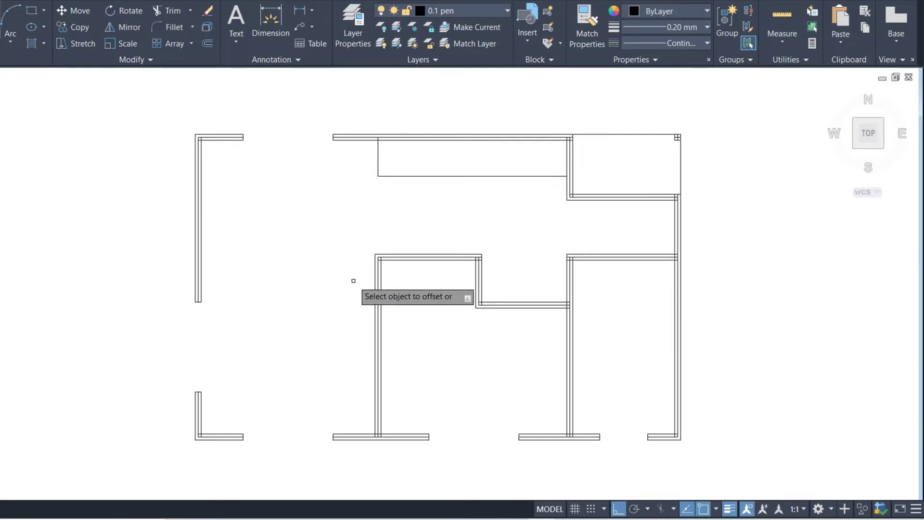
pyautogui.click(380, 272)
pyautogui.press('Return')
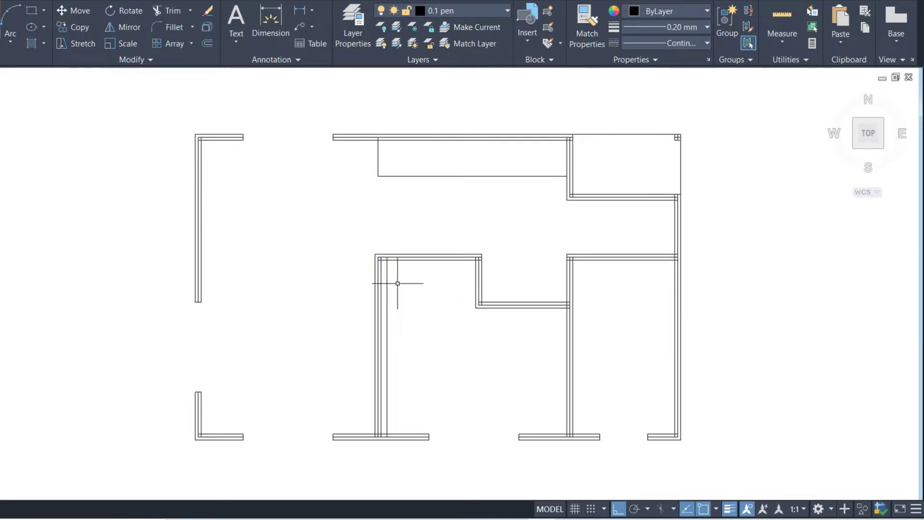
pyautogui.write('e')
pyautogui.press('Return')
pyautogui.press('Return')
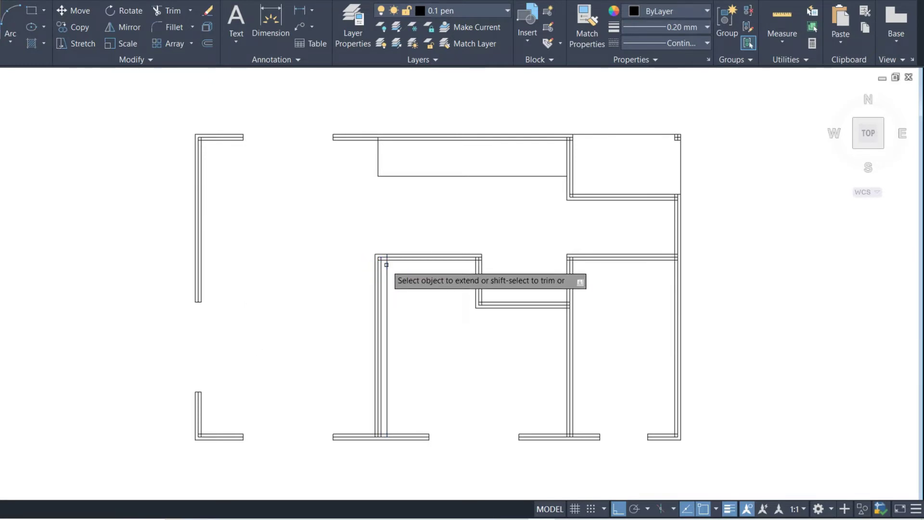
pyautogui.press('Return')
# Step: Trim the doorway gap out of the top wall and erase the leftover guide stub
pyautogui.press('Return')
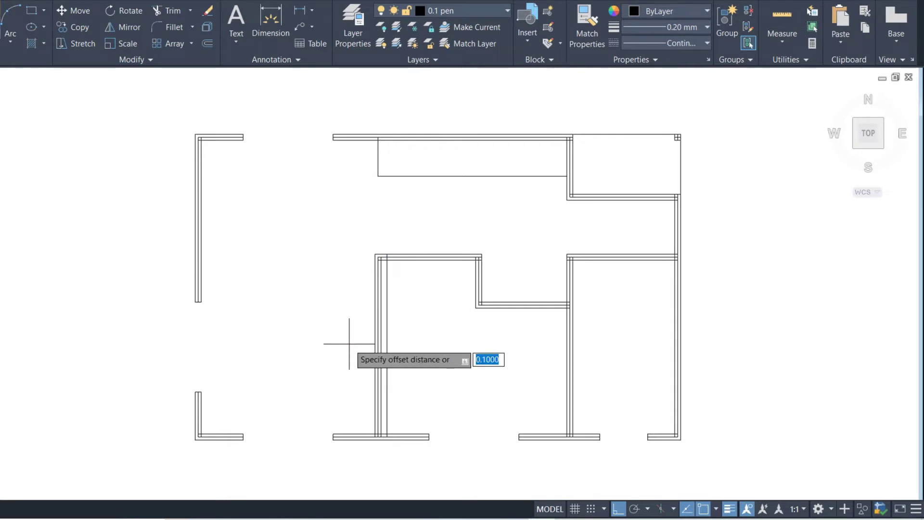
pyautogui.write('.8')
pyautogui.click(387, 304)
pyautogui.click(415, 305)
pyautogui.press('Escape')
pyautogui.write('r')
pyautogui.press('Return')
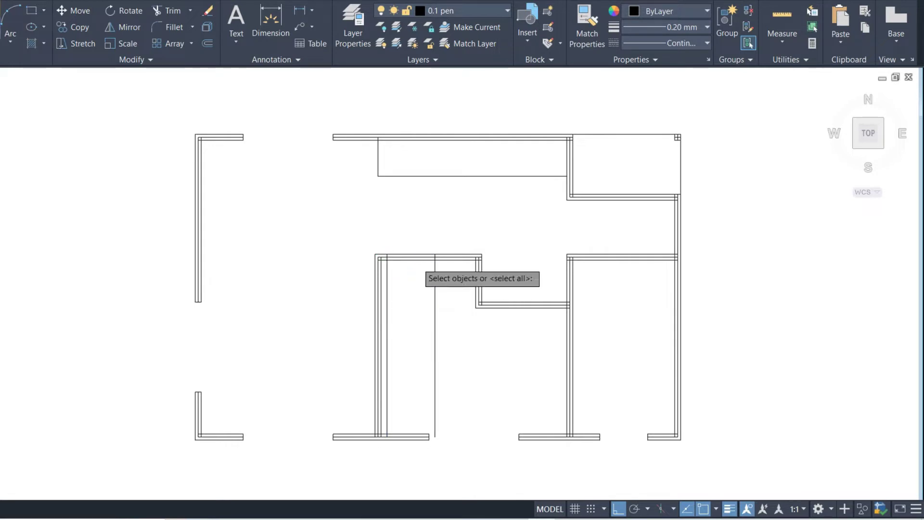
pyautogui.moveTo(407, 233); pyautogui.dragTo(439, 302)
pyautogui.write('r')
pyautogui.press('Return')
pyautogui.click(435, 304)
pyautogui.press('Escape')
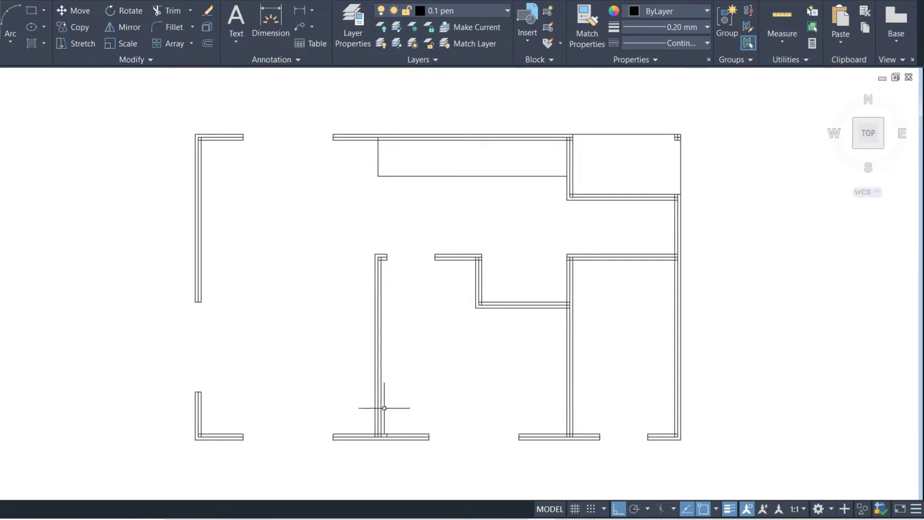
pyautogui.click(383, 416)
pyautogui.click(406, 459)
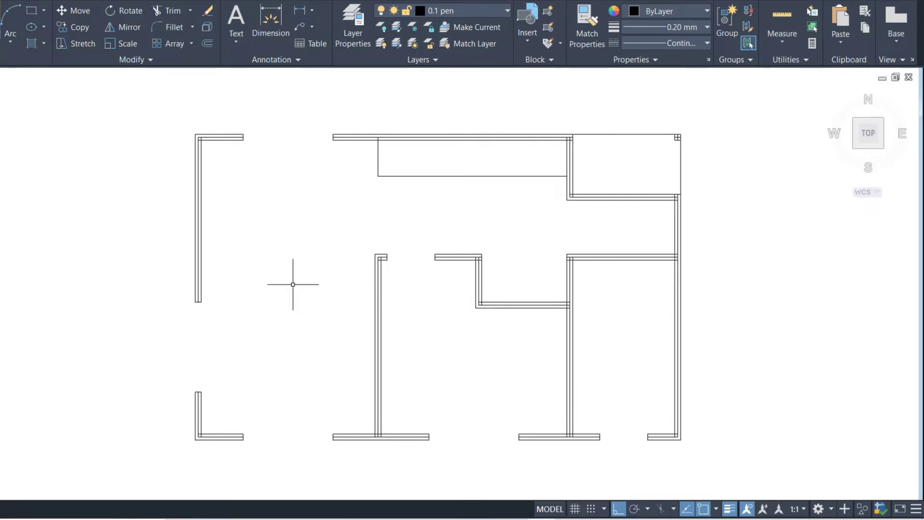
pyautogui.write('o')
pyautogui.press('Return')
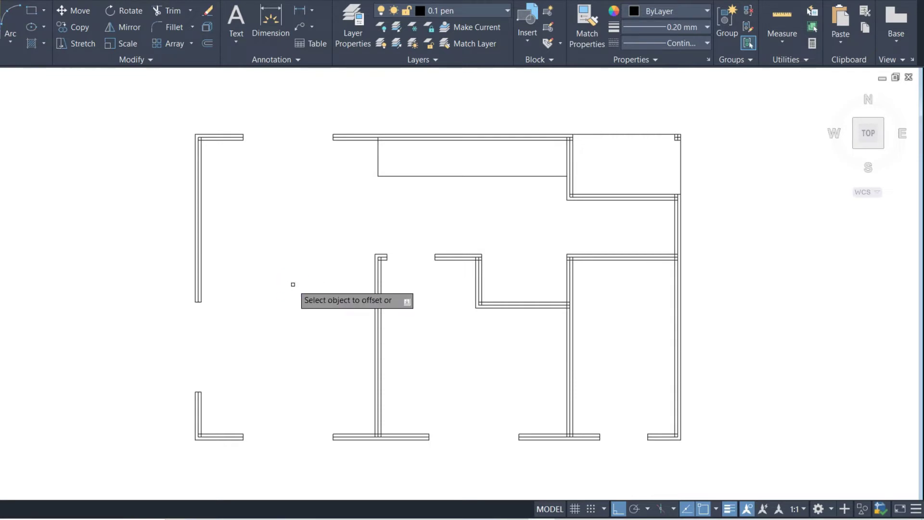
# Step: Offset the west wall's top line twice and trim the opening between the copies
pyautogui.click(206, 139)
pyautogui.click(258, 177)
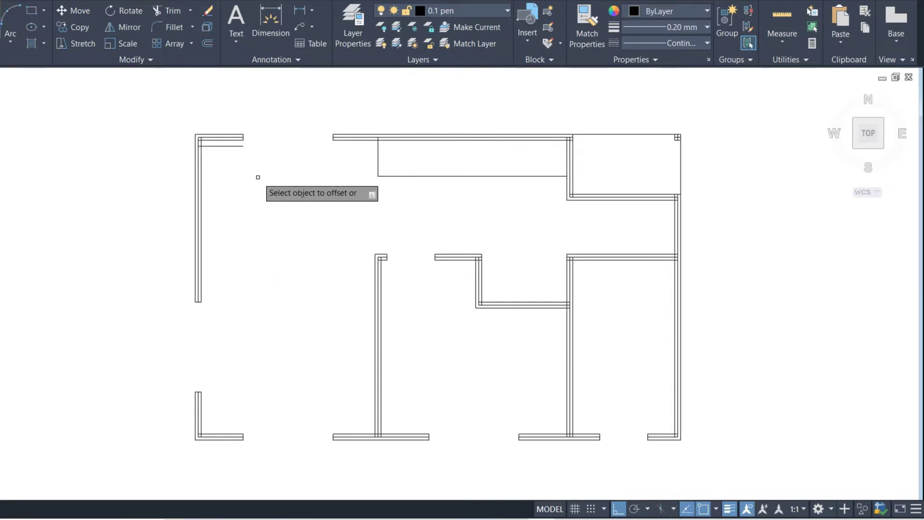
pyautogui.write('ex')
pyautogui.press('Return')
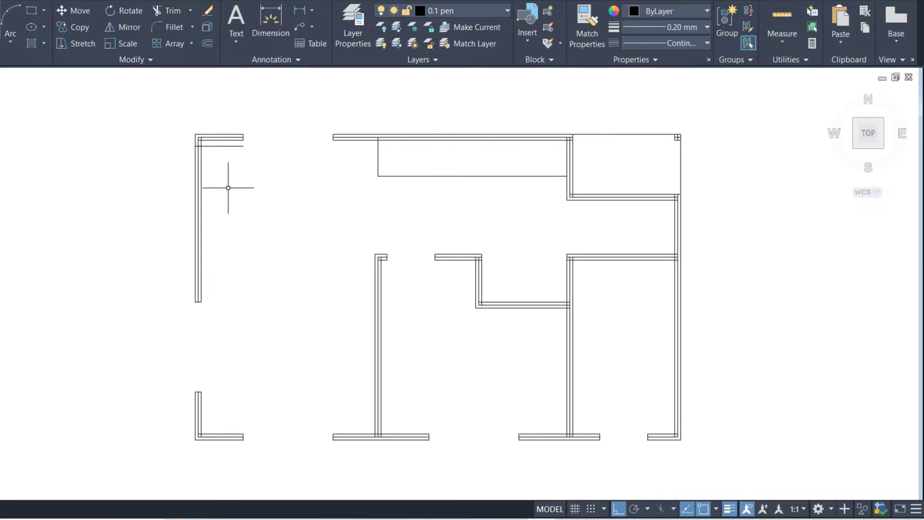
pyautogui.write('o')
pyautogui.press('Return')
pyautogui.write('1')
pyautogui.press('Return')
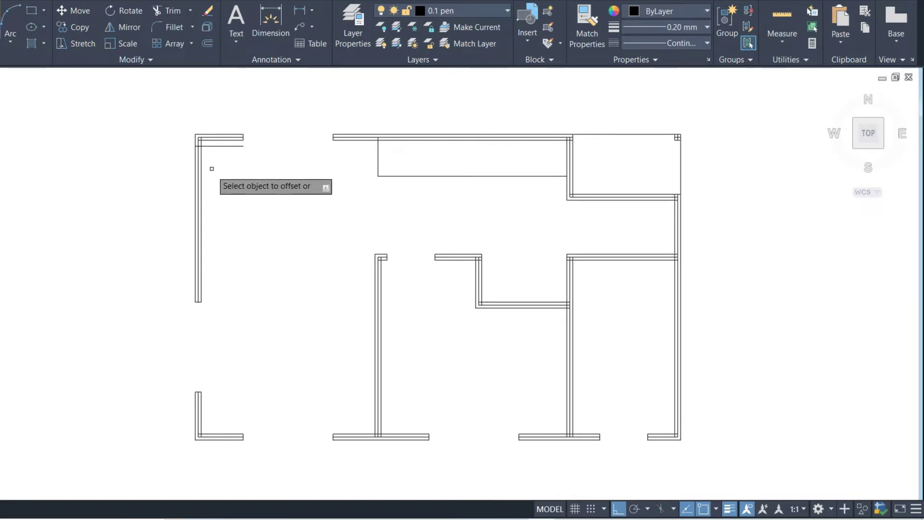
pyautogui.click(218, 146)
pyautogui.click(231, 219)
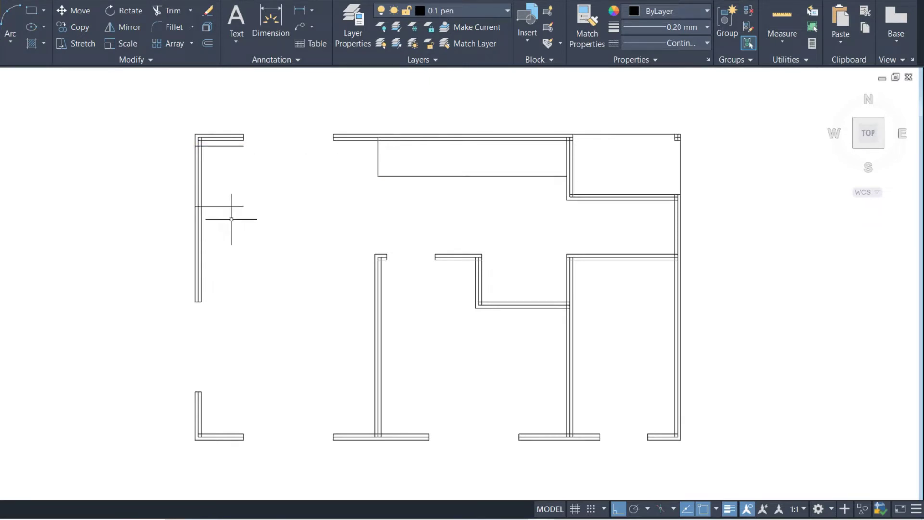
pyautogui.write('tr')
pyautogui.press('Return')
pyautogui.click(223, 165)
pyautogui.click(228, 227)
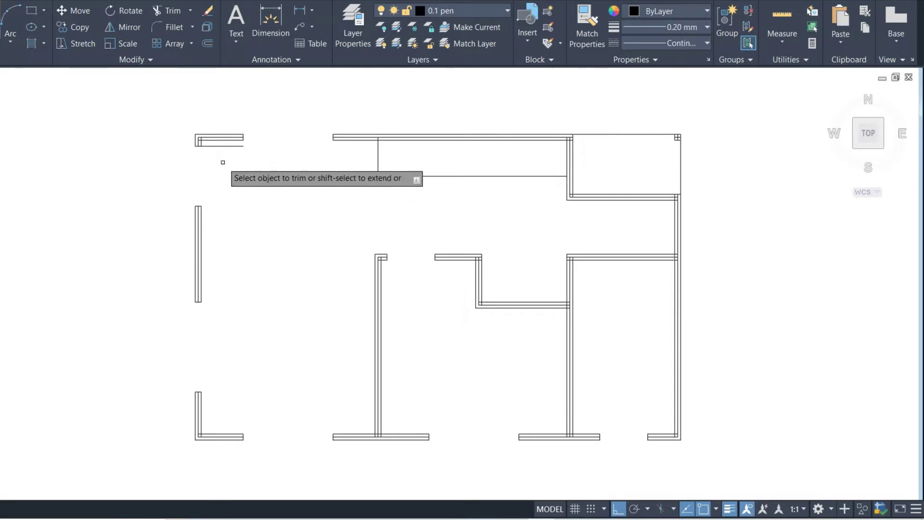
pyautogui.press('Escape')
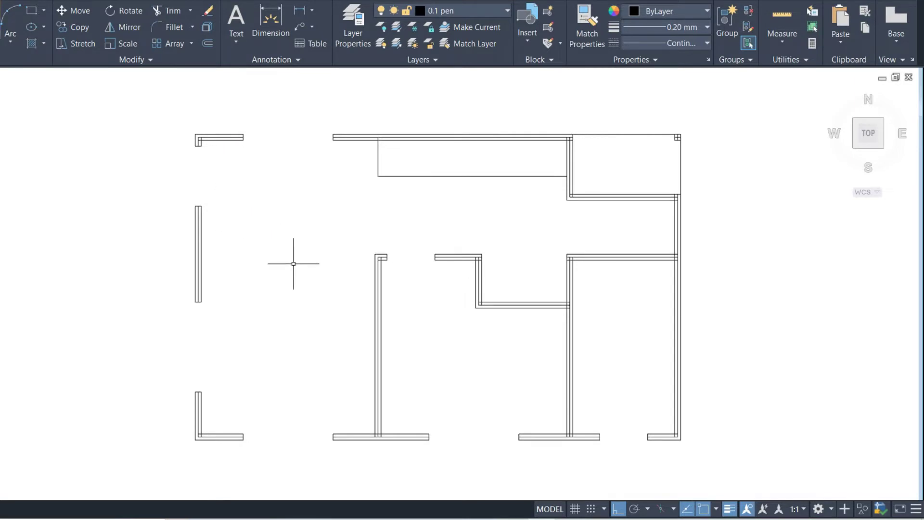
pyautogui.write('o')
# Step: Offset the top-right room's inner wall line 0.1, then again further into the room
pyautogui.press('Return')
pyautogui.write('.1')
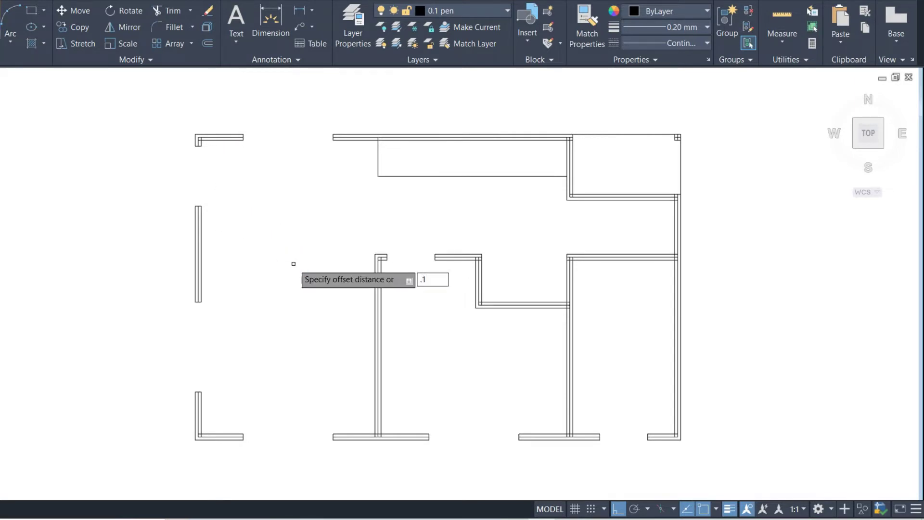
pyautogui.press('Return')
pyautogui.click(573, 169)
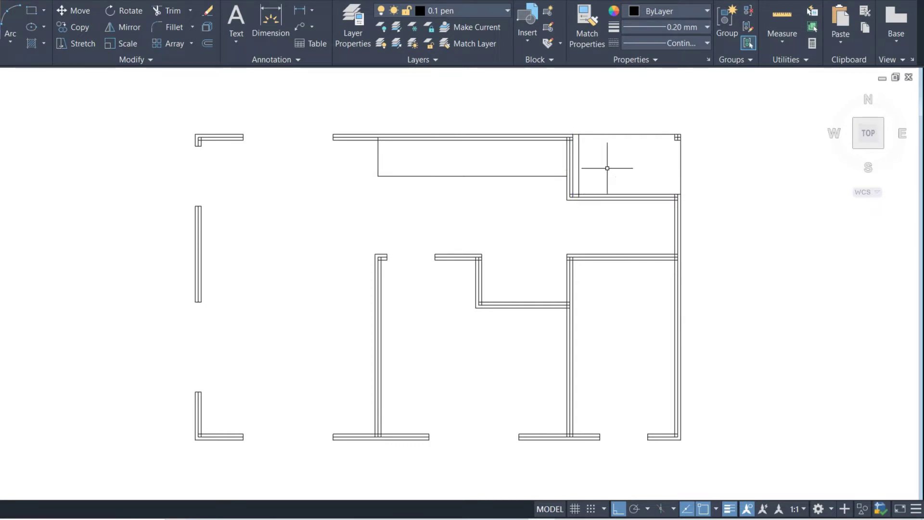
pyautogui.write('o')
pyautogui.press('Return')
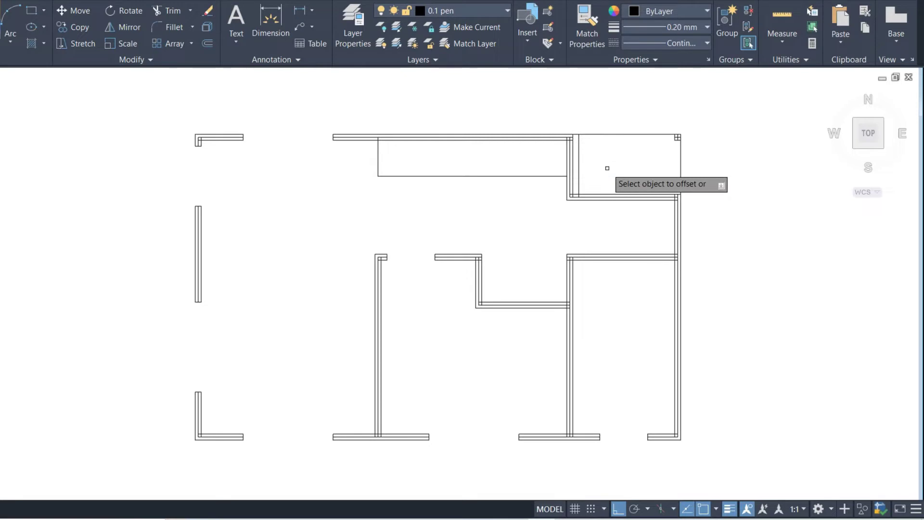
pyautogui.click(579, 170)
pyautogui.click(617, 196)
# Step: Extend both new lines to the lower wall and trim the doorway out of it
pyautogui.press('Return')
pyautogui.click(635, 165)
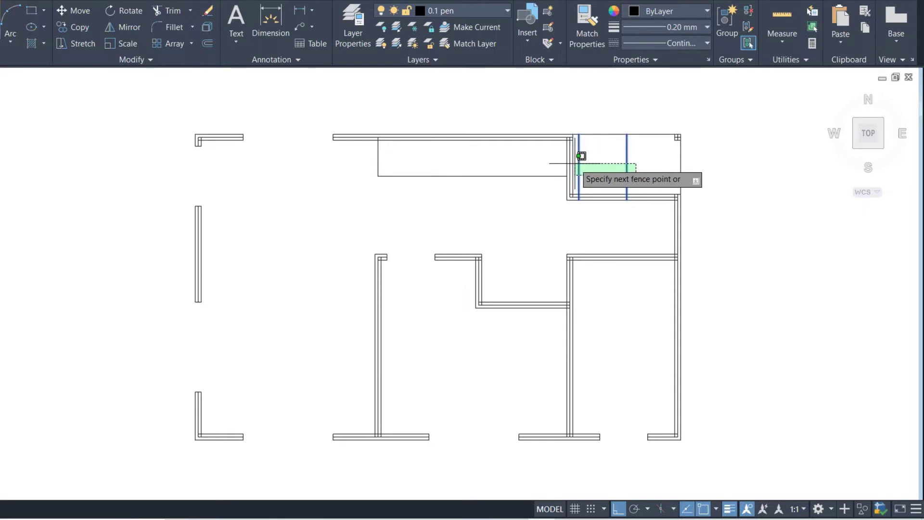
pyautogui.click(581, 155)
pyautogui.press('Return')
pyautogui.press('Return')
pyautogui.write('r')
pyautogui.press('Return')
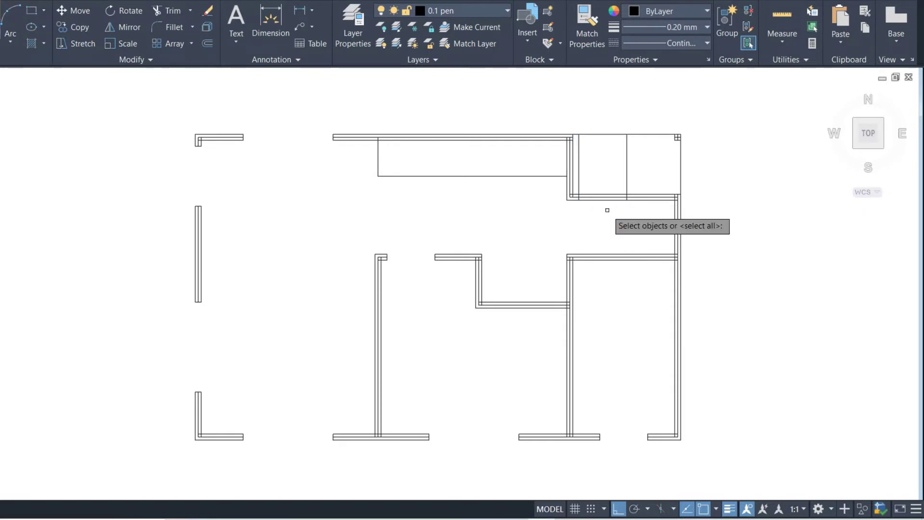
pyautogui.click(628, 173)
pyautogui.press('Return')
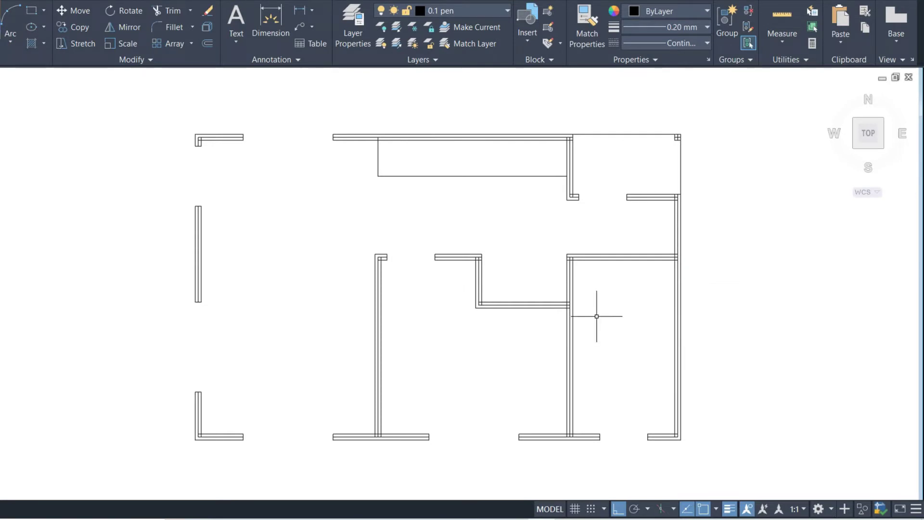
pyautogui.write('o')
pyautogui.press('Return')
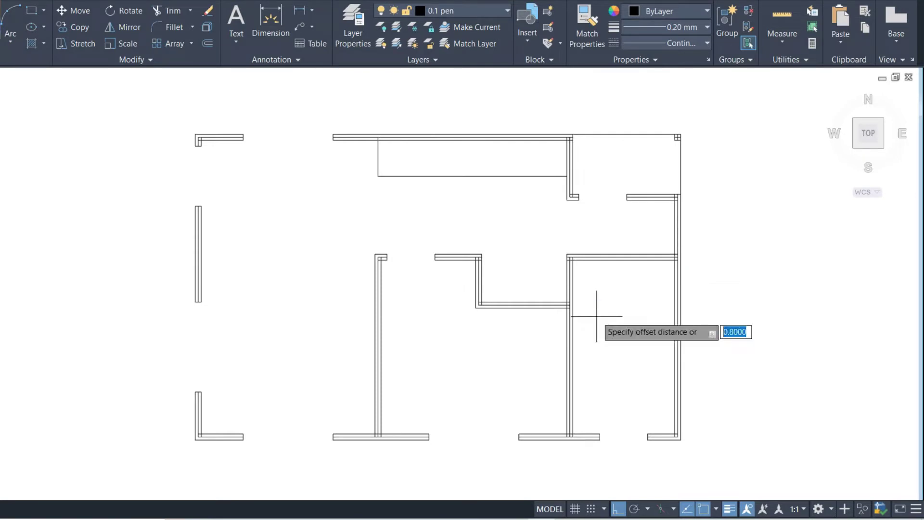
# Step: Offset the east wall's inner line by 0.1, then offset that copy 0.7 further left
pyautogui.write('.1')
pyautogui.press('Return')
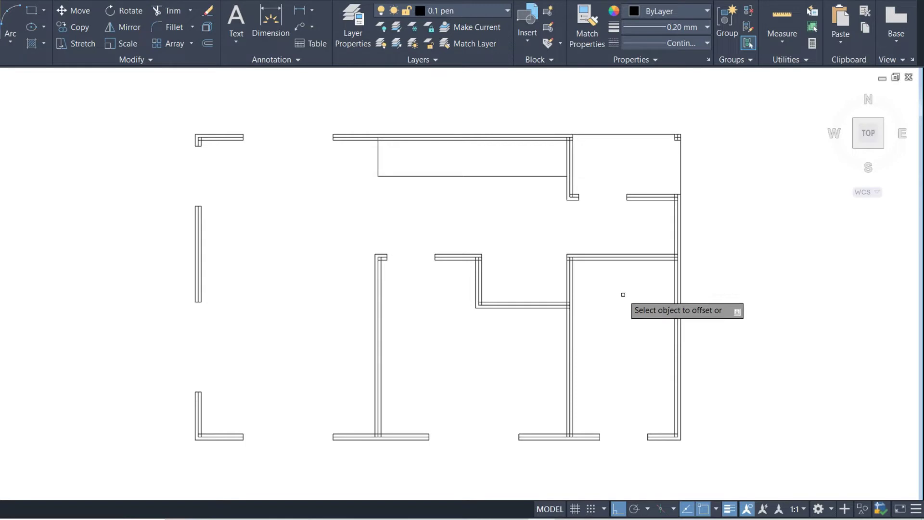
pyautogui.click(674, 277)
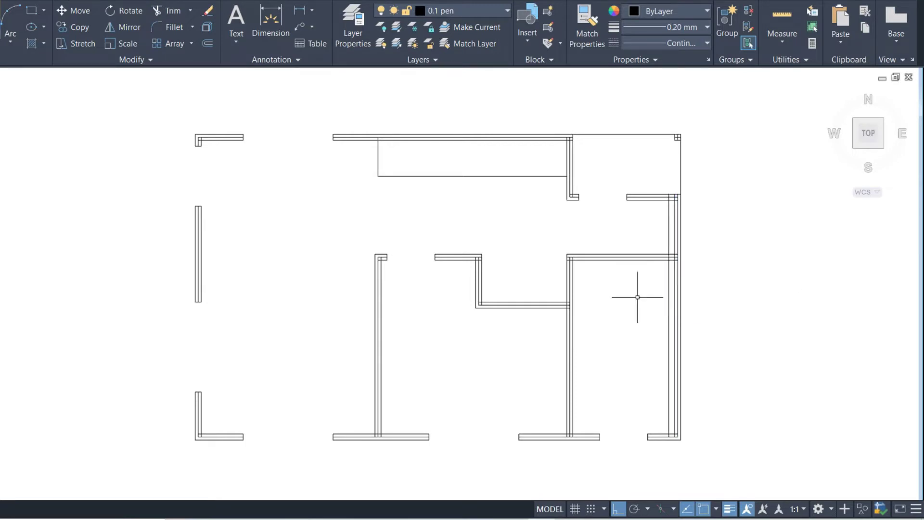
pyautogui.write('o')
pyautogui.press('Return')
pyautogui.write('.7')
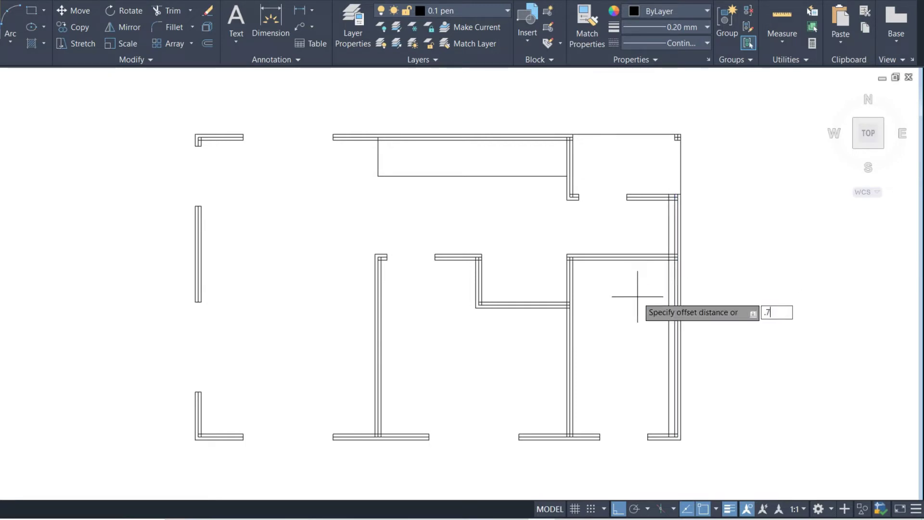
pyautogui.click(669, 280)
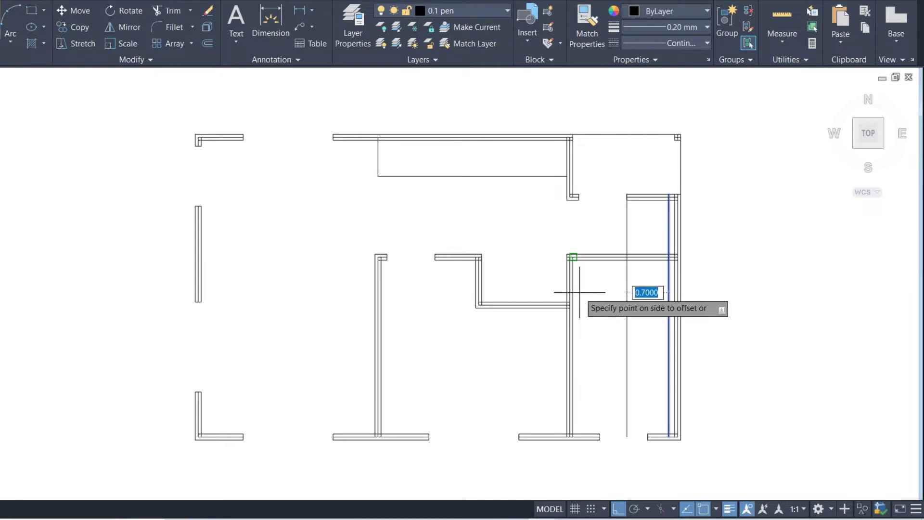
pyautogui.click(597, 300)
pyautogui.press('Escape')
# Step: Trim the top wall between the guide lines for the doorway and remove the leftover guides
pyautogui.write('tr')
pyautogui.press('Return')
pyautogui.press('Return')
pyautogui.moveTo(649, 266); pyautogui.dragTo(646, 233)
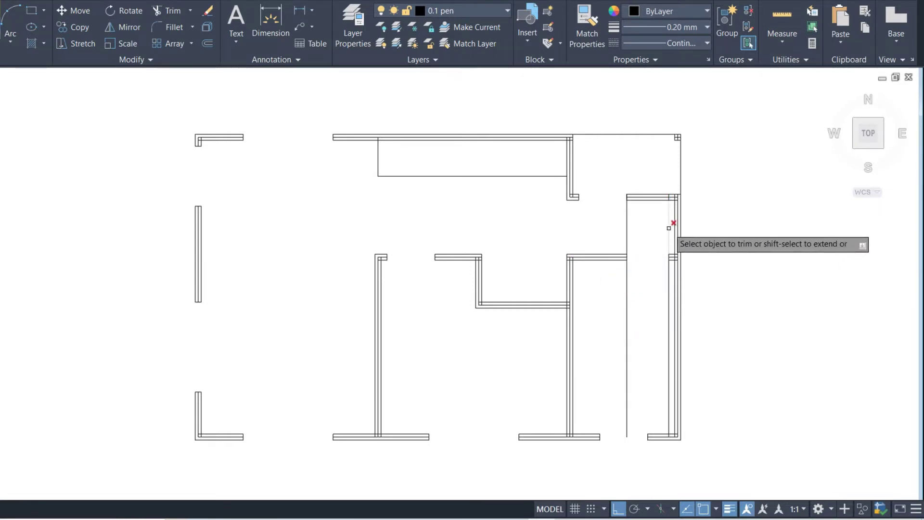
pyautogui.click(649, 229)
pyautogui.click(667, 288)
pyautogui.click(626, 293)
pyautogui.click(634, 339)
pyautogui.click(655, 354)
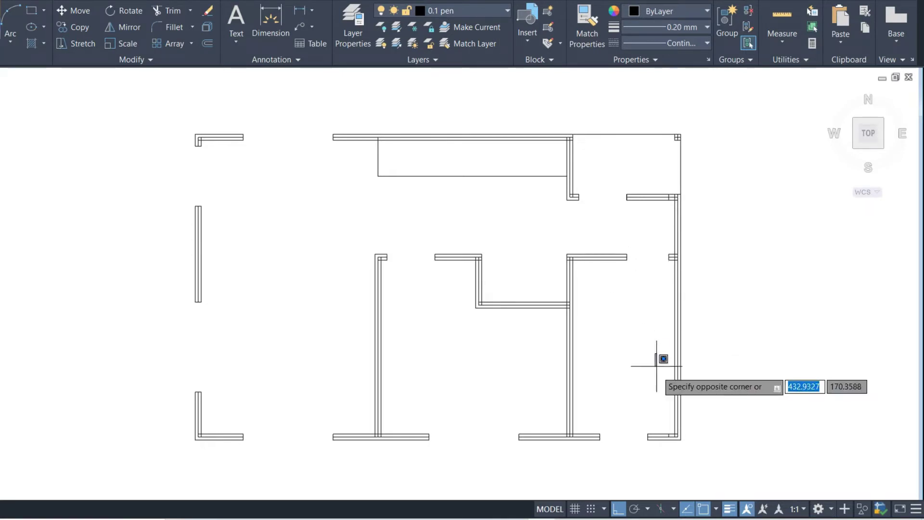
pyautogui.click(668, 454)
pyautogui.click(663, 185)
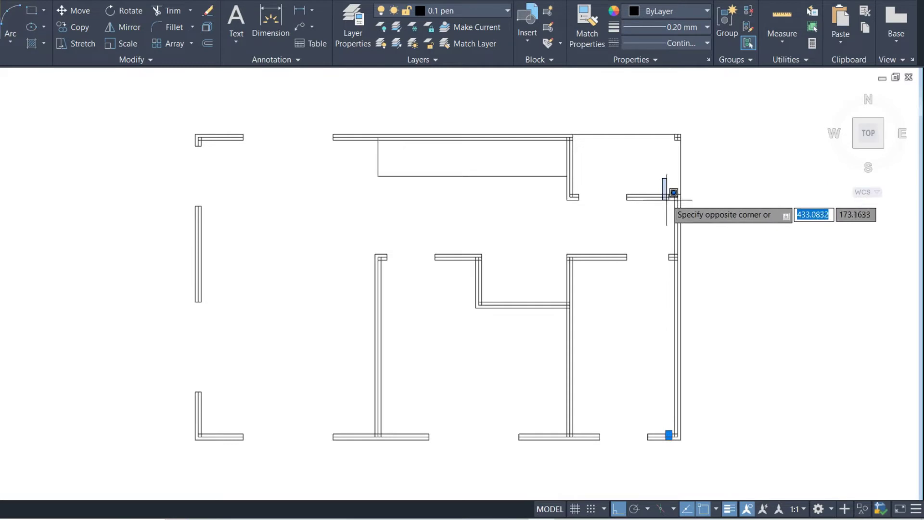
pyautogui.click(670, 210)
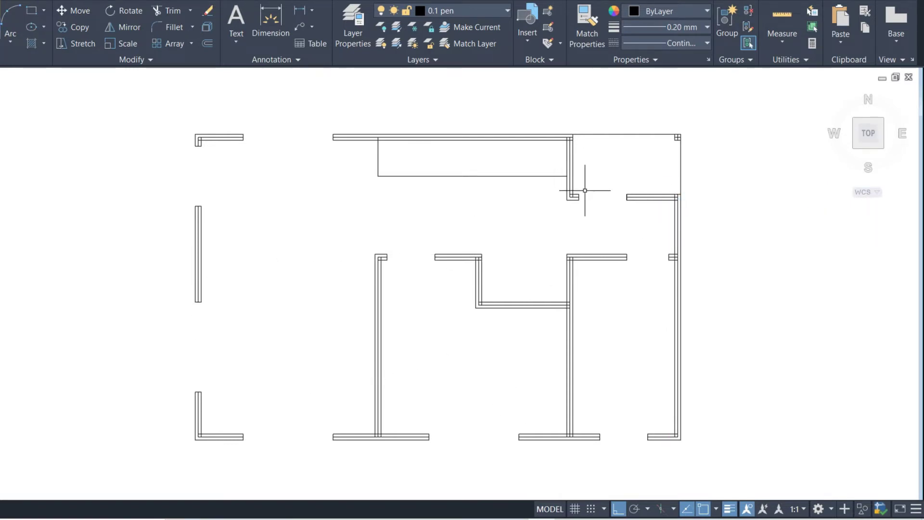
# Step: Offset two of the box's vertical lines 0.9 inward to create divider lines
pyautogui.scroll(-1, 583, 200)
pyautogui.write('o')
pyautogui.press('Return')
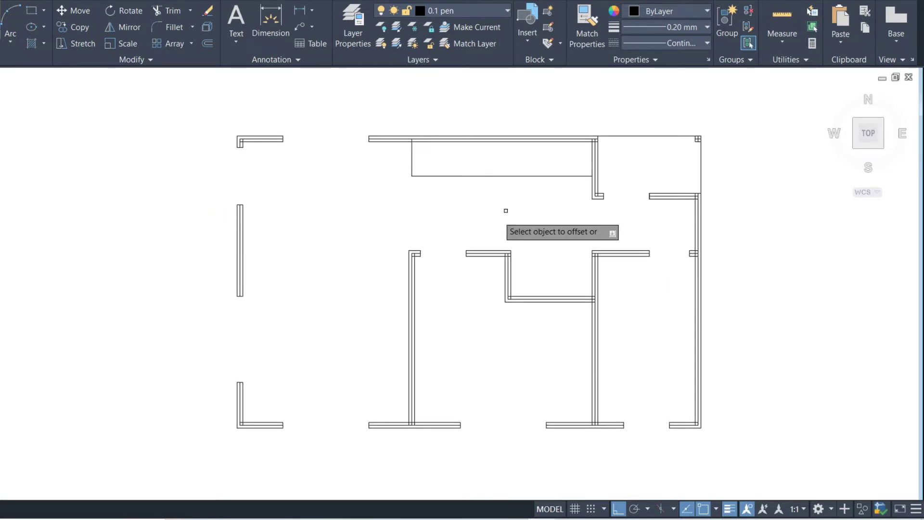
pyautogui.click(412, 154)
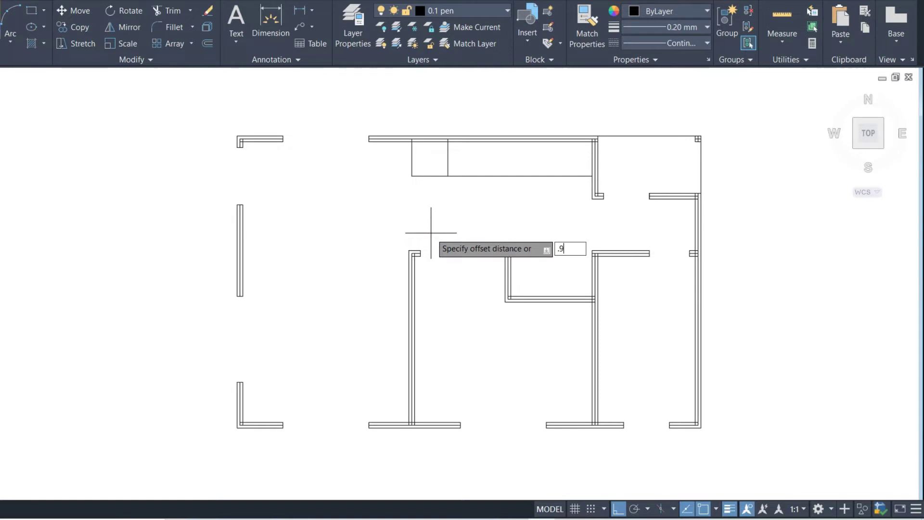
pyautogui.press('Return')
pyautogui.click(448, 175)
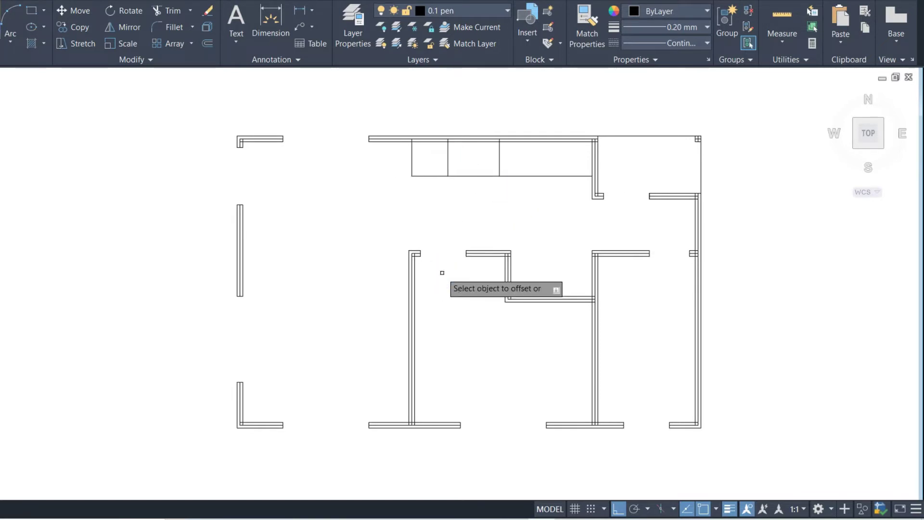
pyautogui.click(499, 155)
pyautogui.click(525, 193)
# Step: Cancel the trim and begin extending the inner divider lines toward the top wall
pyautogui.click(558, 198)
pyautogui.scroll(4, 478, 140)
pyautogui.press('Escape')
pyautogui.press('Return')
pyautogui.click(539, 169)
# Step: Extend both divider lines to the top wall and trim out the wall segment between them
pyautogui.click(385, 168)
pyautogui.press('Escape')
pyautogui.press('Return')
pyautogui.moveTo(481, 175); pyautogui.dragTo(460, 101)
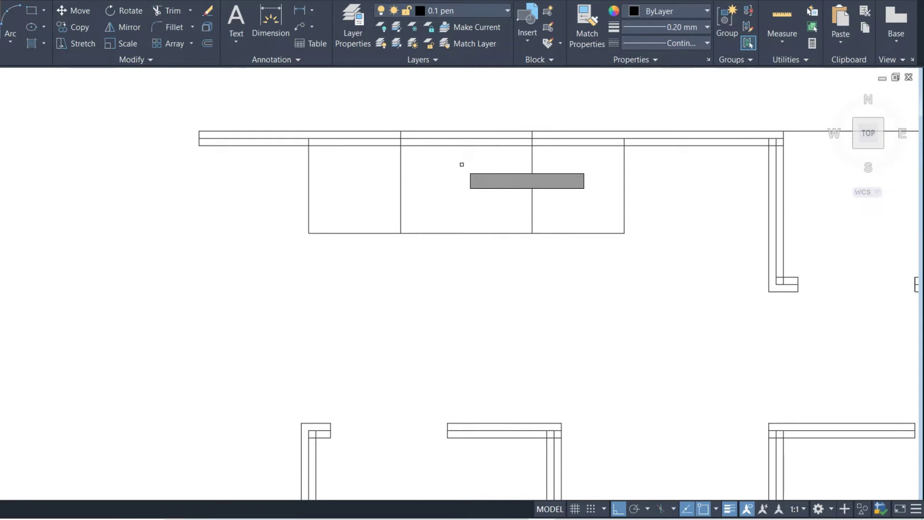
pyautogui.moveTo(461, 165); pyautogui.dragTo(450, 104)
# Step: Reposition the view to show the floor plan beside the loose window blocks
pyautogui.scroll(-4, 433, 192)
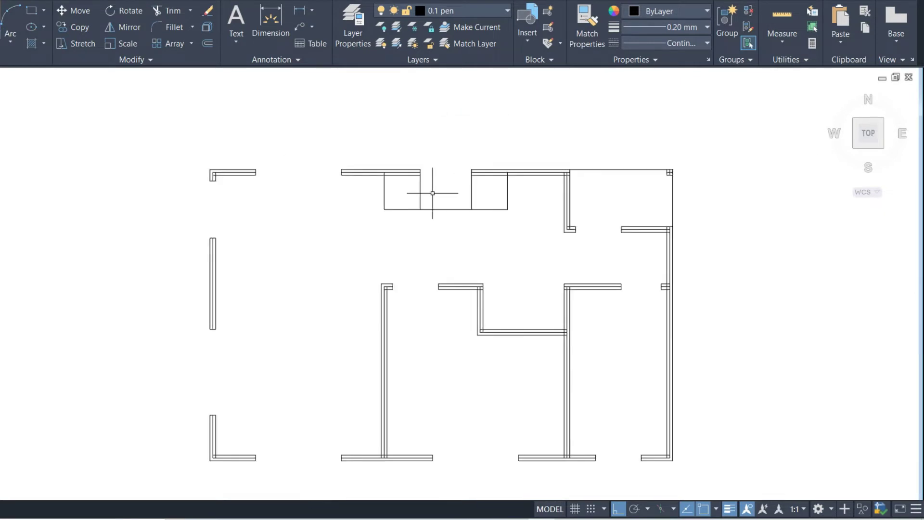
pyautogui.scroll(-2, 548, 183)
pyautogui.scroll(2, 433, 276)
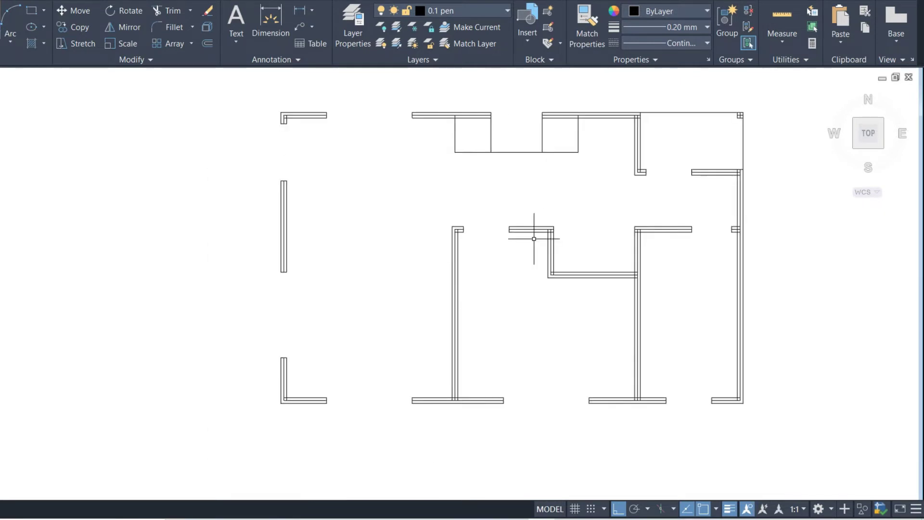
pyautogui.moveTo(531, 251); pyautogui.dragTo(530, 259, button='middle')
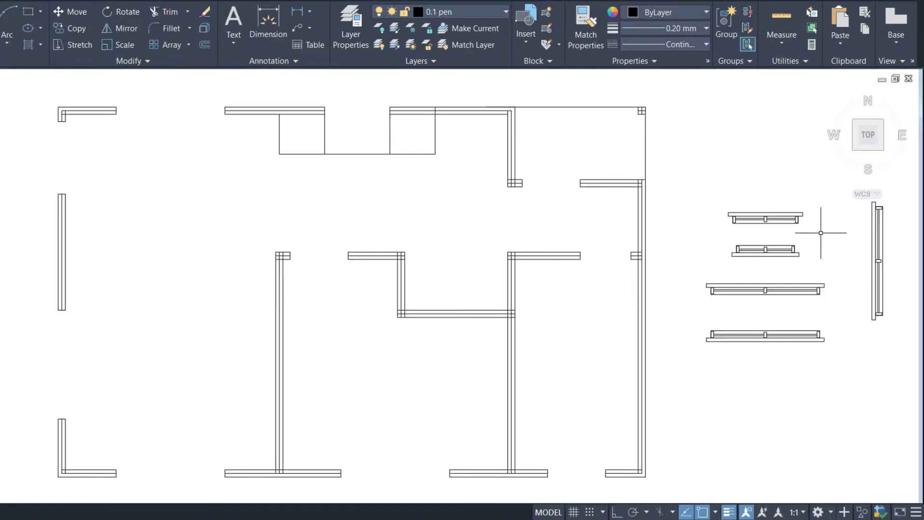
pyautogui.click(809, 234)
# Step: Move the top window block corner-to-corner into the top wall opening
pyautogui.click(706, 174)
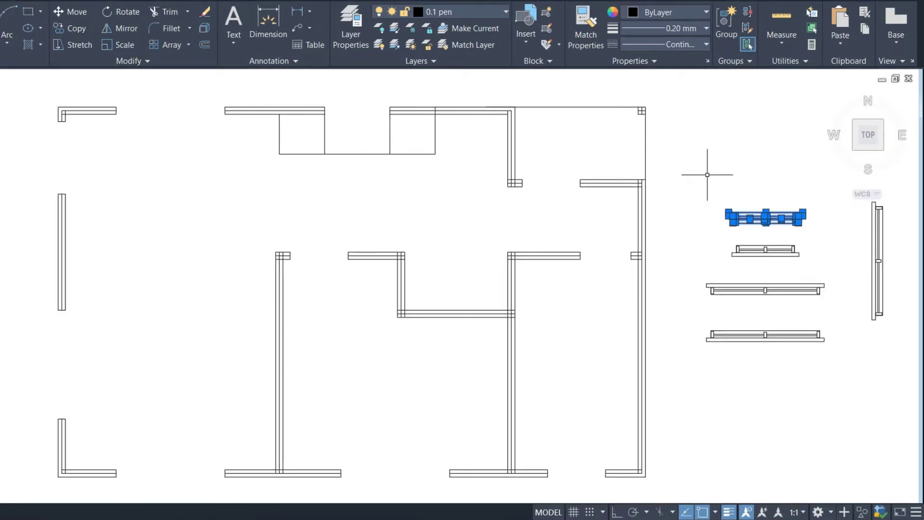
pyautogui.click(826, 233)
pyautogui.click(700, 188)
pyautogui.write('m')
pyautogui.press('Return')
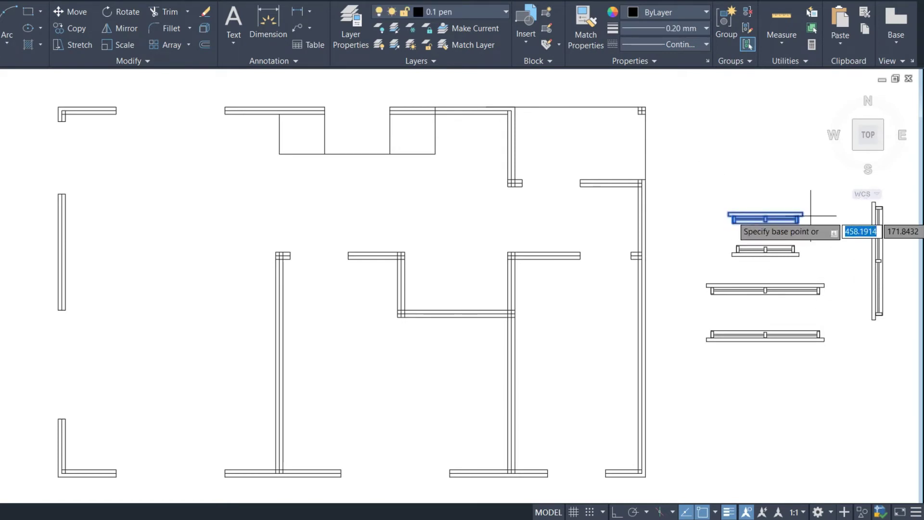
pyautogui.scroll(5, 813, 212)
pyautogui.click(672, 294)
pyautogui.scroll(-5, 614, 278)
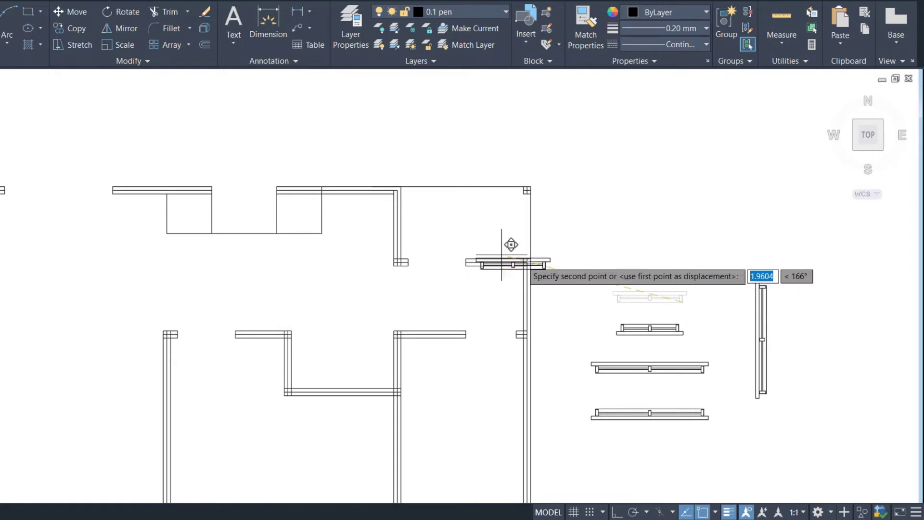
pyautogui.scroll(3, 258, 176)
pyautogui.scroll(2, 551, 263)
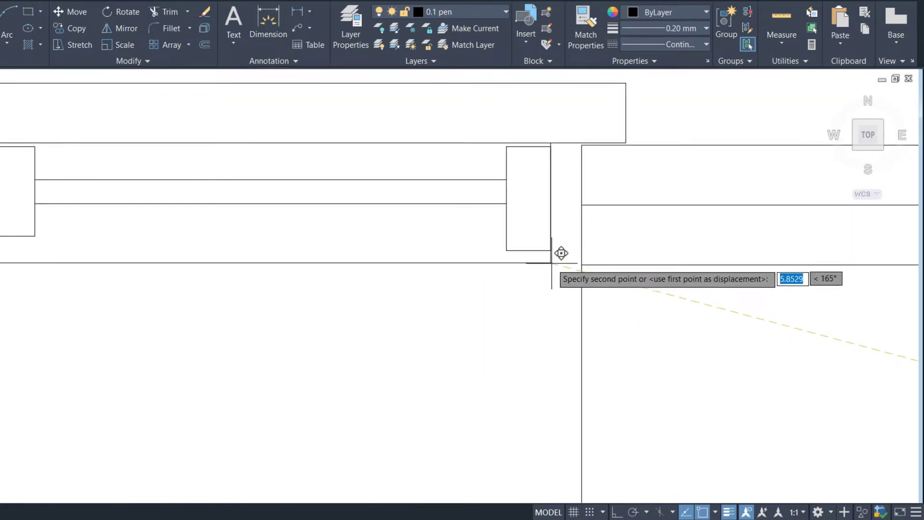
pyautogui.click(581, 263)
pyautogui.scroll(-4, 581, 262)
pyautogui.scroll(-2, 581, 263)
pyautogui.scroll(-2, 542, 206)
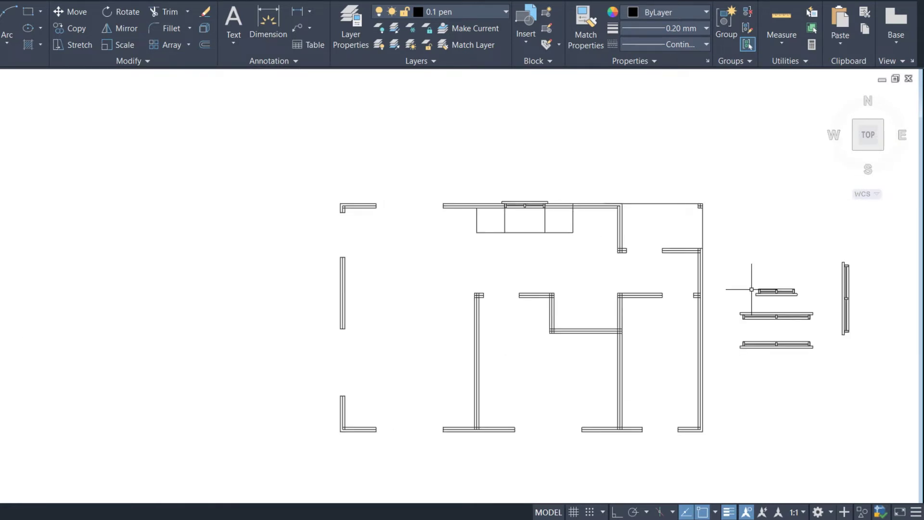
pyautogui.scroll(2, 806, 305)
# Step: Move the small window block into the lower wall
pyautogui.click(804, 305)
pyautogui.click(678, 246)
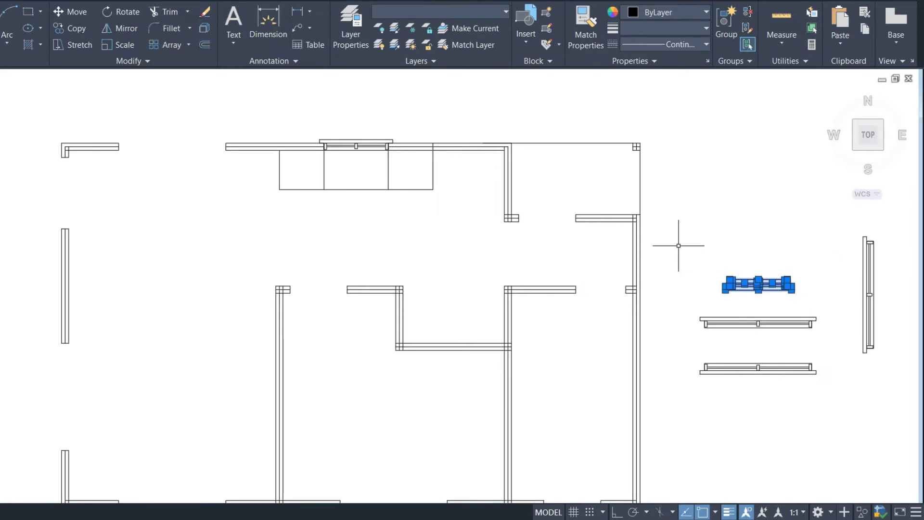
pyautogui.write('m')
pyautogui.press('Return')
pyautogui.scroll(8, 790, 278)
pyautogui.click(684, 234)
pyautogui.scroll(-8, 690, 235)
pyautogui.scroll(6, 575, 373)
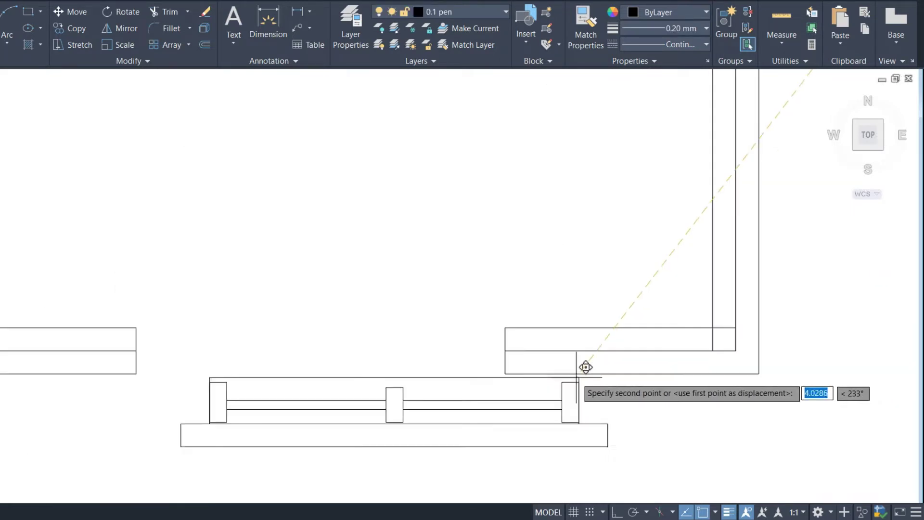
pyautogui.click(511, 333)
pyautogui.scroll(-8, 430, 408)
# Step: Select the lower window block and pick its corner as the move base point
pyautogui.click(663, 289)
pyautogui.click(526, 249)
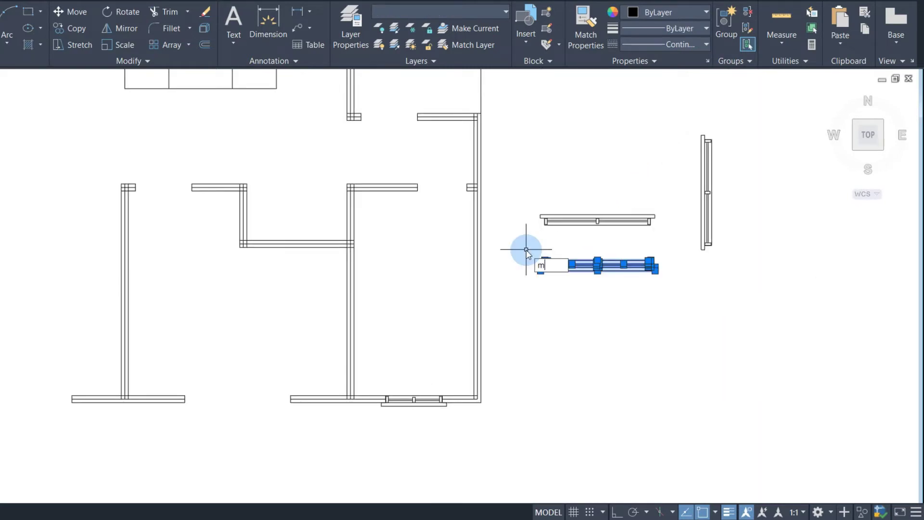
pyautogui.press('Return')
pyautogui.scroll(5, 659, 259)
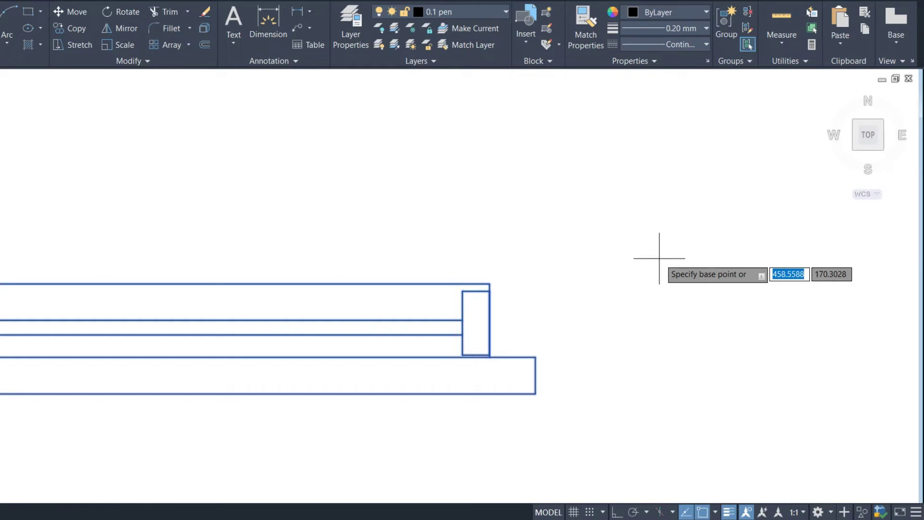
pyautogui.click(490, 284)
pyautogui.scroll(-3, 588, 295)
pyautogui.scroll(-5, 592, 301)
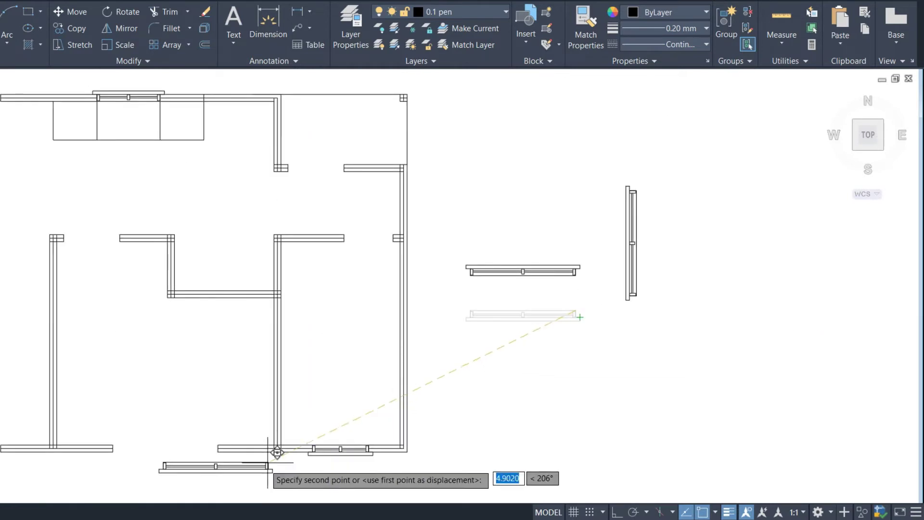
pyautogui.scroll(2, 277, 452)
pyautogui.scroll(3, 208, 438)
pyautogui.scroll(2, 290, 417)
pyautogui.scroll(1, 312, 406)
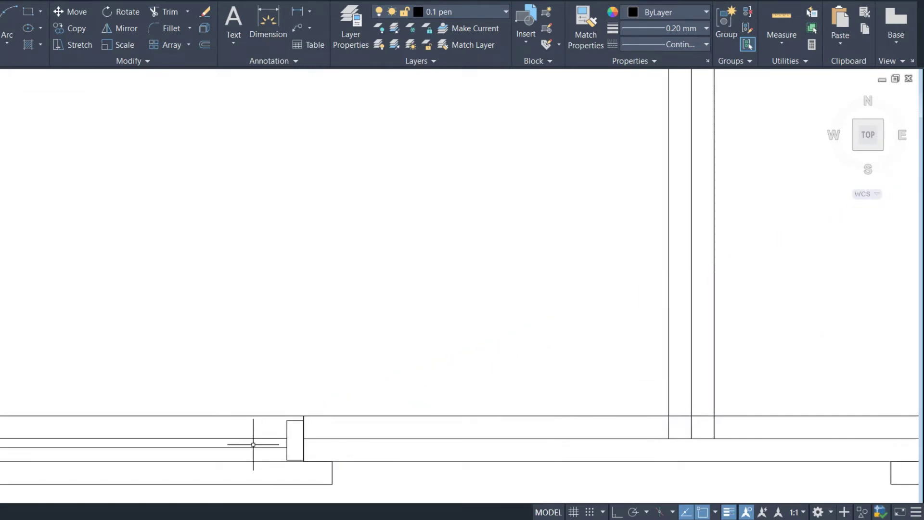
pyautogui.scroll(-5, 253, 444)
pyautogui.scroll(-1, 568, 317)
# Step: Move the horizontal window block by its end into its wall position
pyautogui.click(733, 256)
pyautogui.click(597, 176)
pyautogui.press('m')
pyautogui.press('Return')
pyautogui.scroll(6, 758, 208)
pyautogui.scroll(2, 751, 216)
pyautogui.click(599, 251)
pyautogui.scroll(-8, 478, 229)
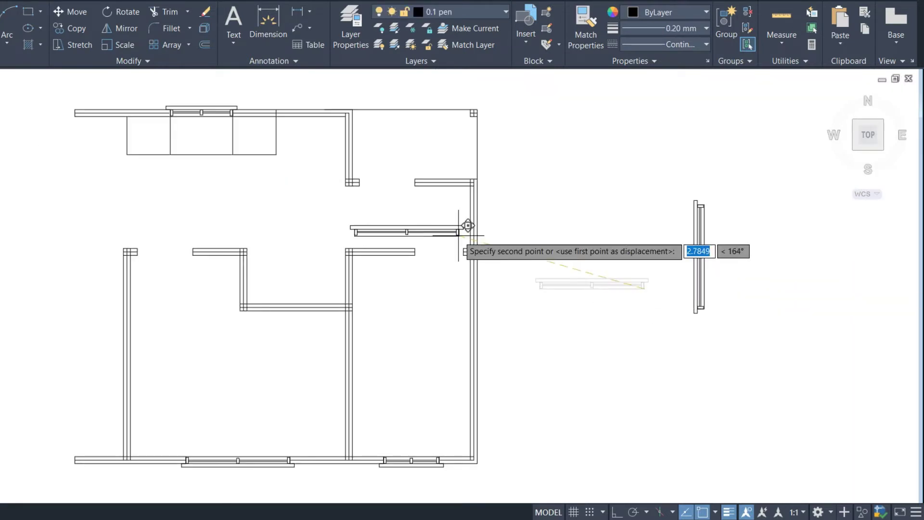
pyautogui.scroll(2, 347, 177)
pyautogui.scroll(2, 253, 164)
pyautogui.scroll(3, 260, 153)
pyautogui.click(269, 202)
pyautogui.scroll(-2, 269, 202)
# Step: Move the vertical window block into the west wall opening
pyautogui.scroll(-4, 597, 211)
pyautogui.click(887, 351)
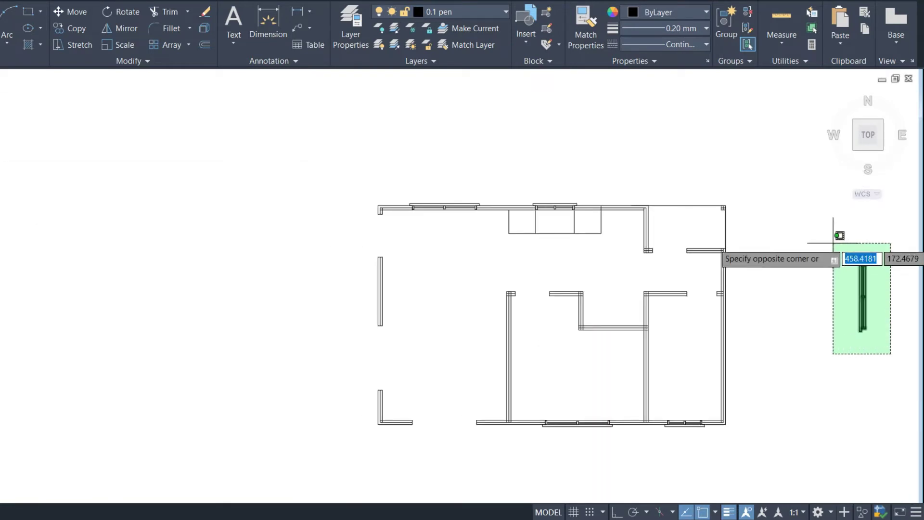
pyautogui.click(836, 239)
pyautogui.press('space')
pyautogui.scroll(3, 861, 260)
pyautogui.scroll(2, 817, 284)
pyautogui.scroll(1, 793, 299)
pyautogui.click(788, 301)
pyautogui.scroll(-2, 789, 298)
pyautogui.scroll(-3, 673, 307)
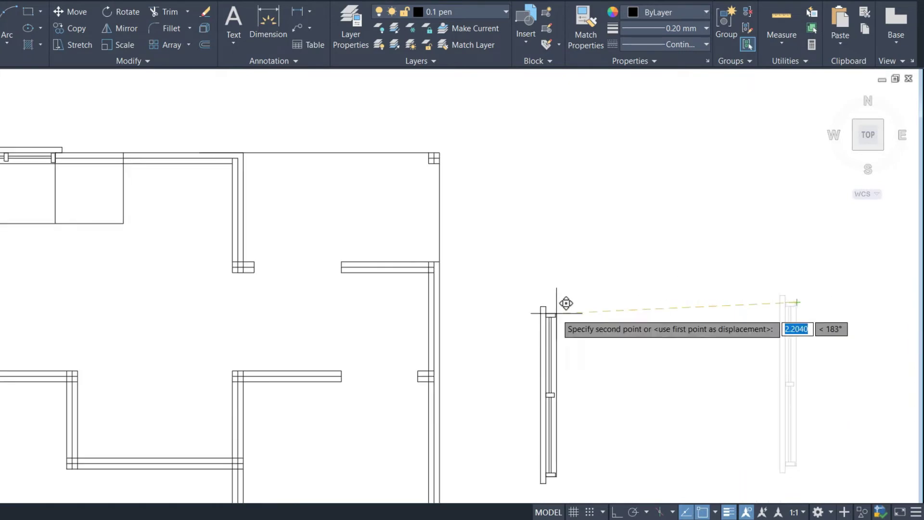
pyautogui.moveTo(285, 354); pyautogui.dragTo(499, 315, button='middle')
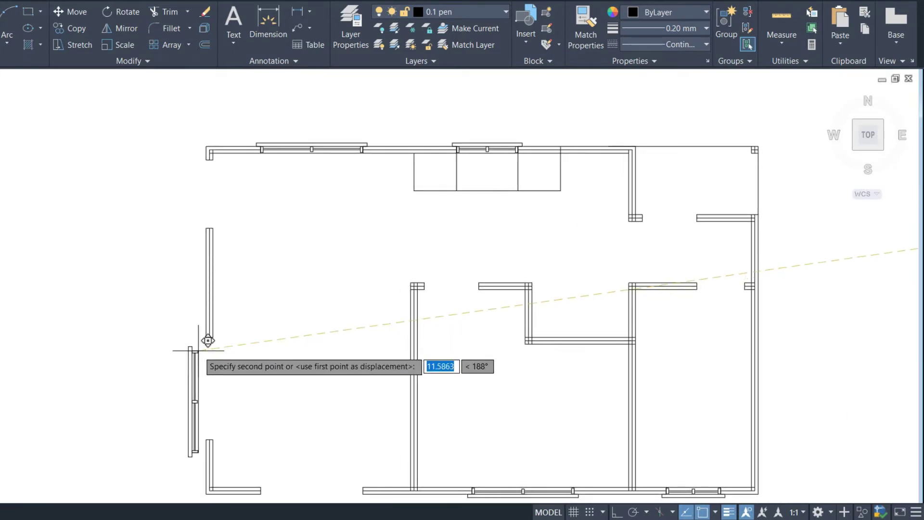
pyautogui.scroll(5, 212, 332)
pyautogui.scroll(1, 220, 337)
pyautogui.click(220, 332)
pyautogui.scroll(-2, 414, 319)
pyautogui.scroll(-2, 418, 320)
pyautogui.scroll(-2, 516, 288)
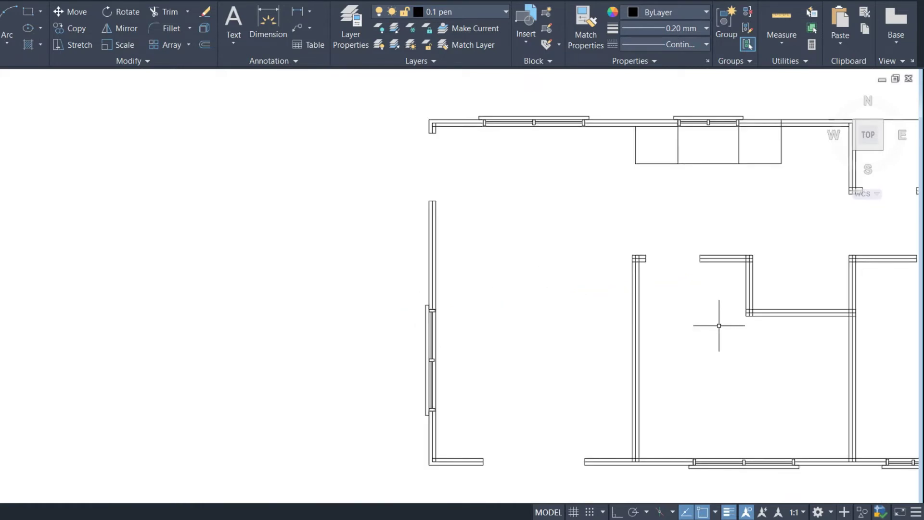
# Step: Copy a bottom-wall window to a new position further left along the bottom wall
pyautogui.moveTo(719, 326); pyautogui.dragTo(543, 326, button='middle')
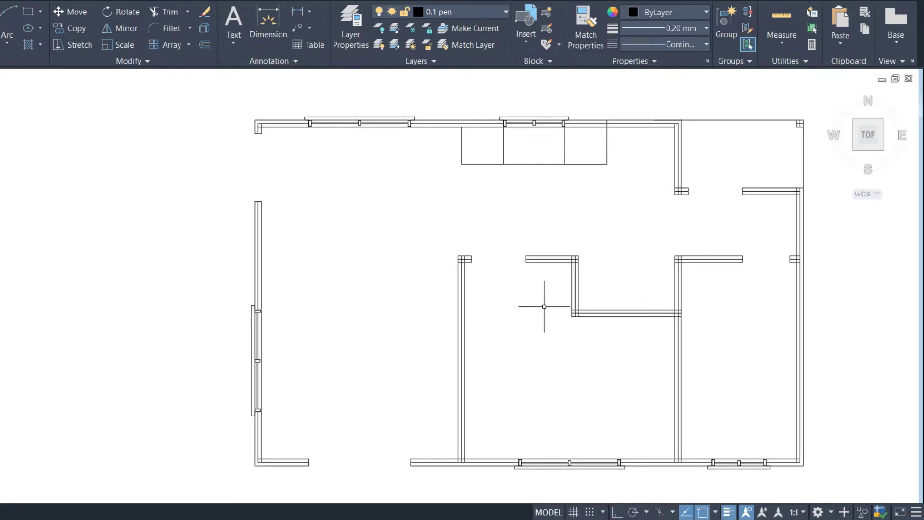
pyautogui.scroll(-1, 544, 306)
pyautogui.click(521, 418)
pyautogui.click(674, 468)
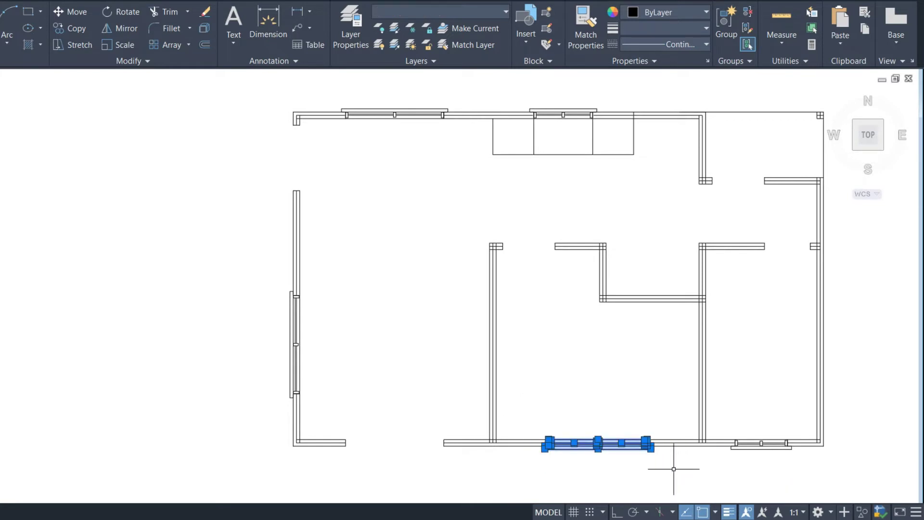
pyautogui.write('Co')
pyautogui.press('Return')
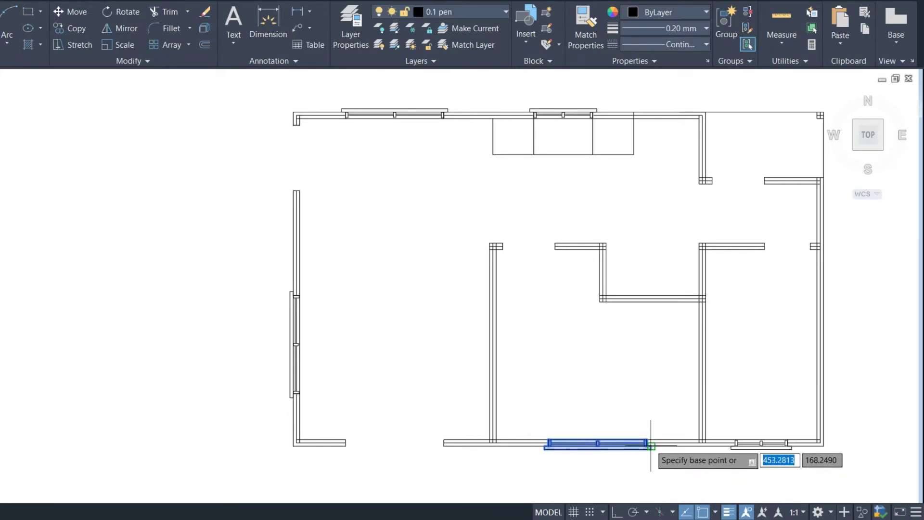
pyautogui.scroll(5, 647, 442)
pyautogui.click(635, 423)
pyautogui.scroll(-5, 635, 422)
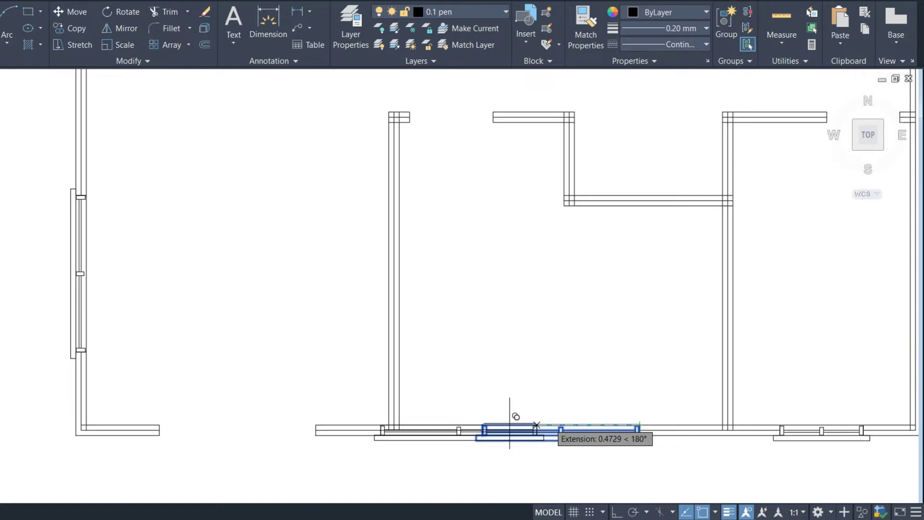
pyautogui.scroll(5, 352, 420)
pyautogui.click(352, 415)
pyautogui.press('Return')
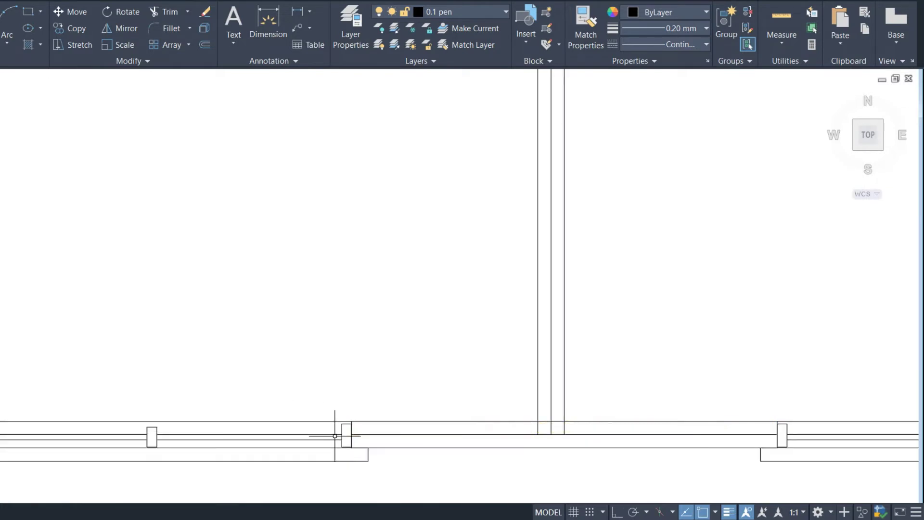
pyautogui.scroll(-2, 634, 296)
pyautogui.scroll(-2, 657, 270)
pyautogui.scroll(-2, 591, 309)
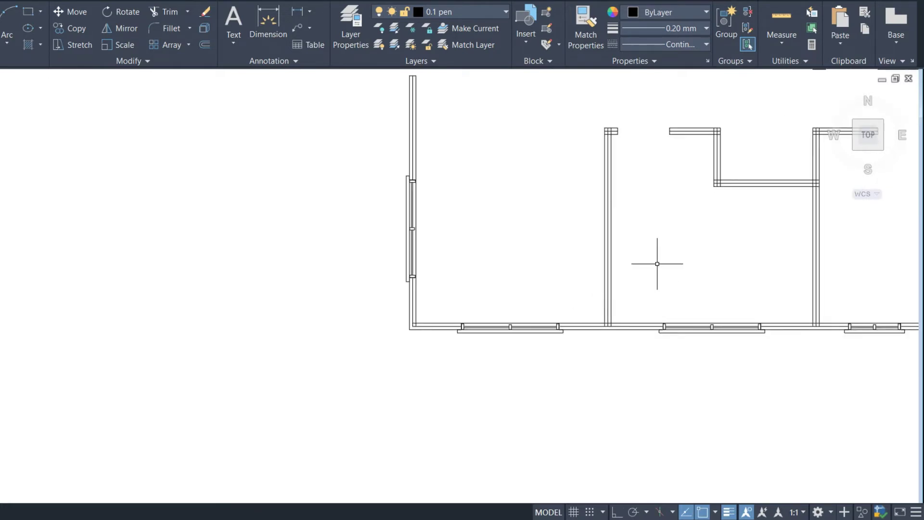
# Step: Move the lower-left loose door swing into its wall opening by its hinge corner
pyautogui.moveTo(727, 225)
pyautogui.mouseDown(button='middle')
pyautogui.moveTo(710, 251)
pyautogui.moveTo(551, 350)
pyautogui.moveTo(588, 343)
pyautogui.moveTo(423, 361)
pyautogui.mouseUp(button='middle')
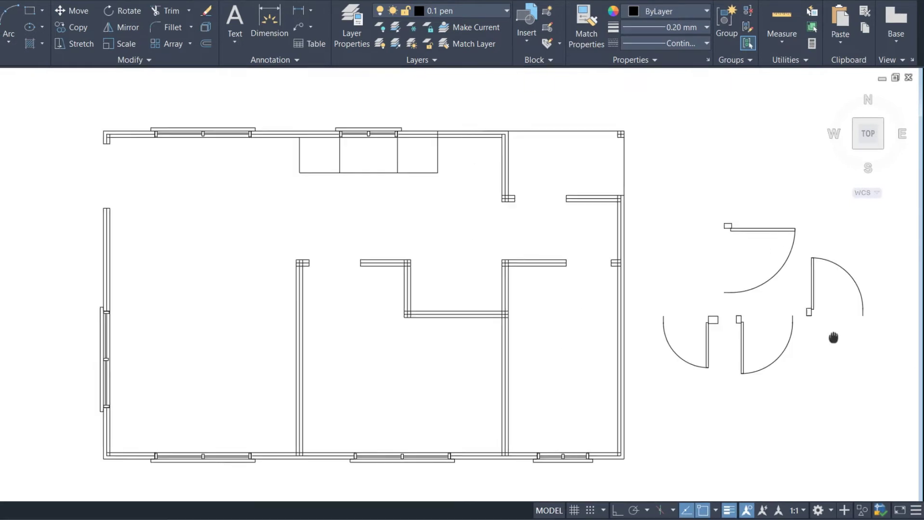
pyautogui.moveTo(831, 334); pyautogui.dragTo(843, 339, button='middle')
pyautogui.click(729, 389)
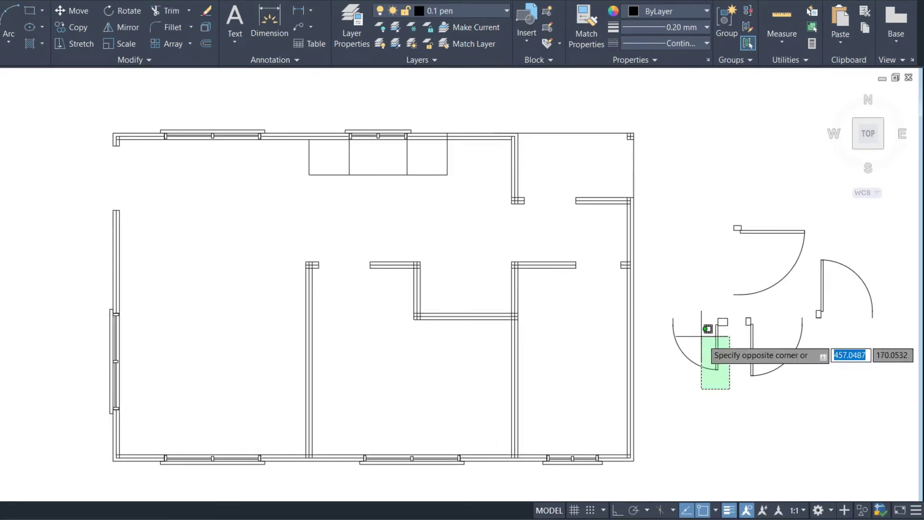
pyautogui.click(661, 298)
pyautogui.moveTo(687, 357)
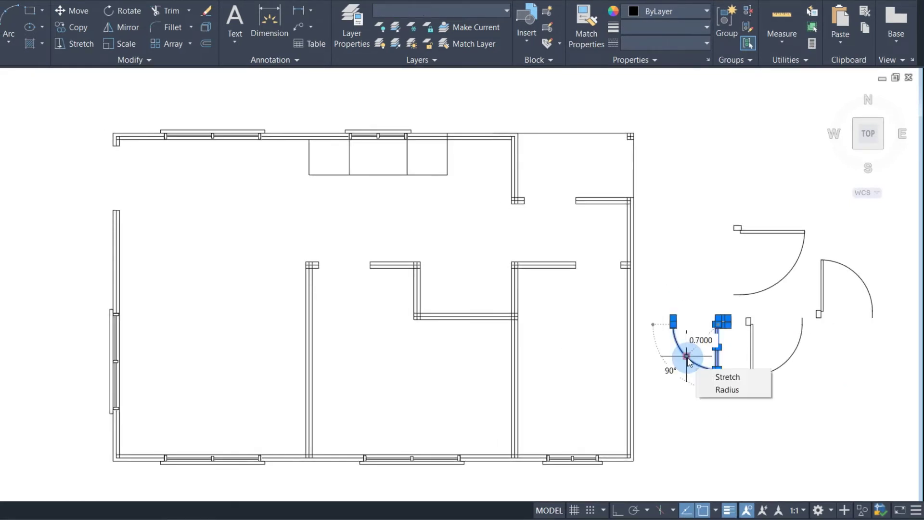
pyautogui.click(735, 390)
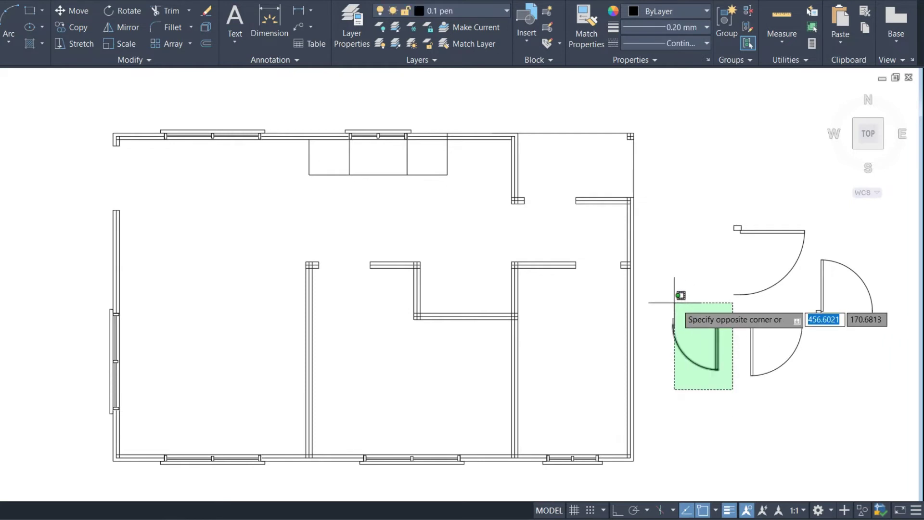
pyautogui.click(661, 303)
pyautogui.press('m')
pyautogui.press('Return')
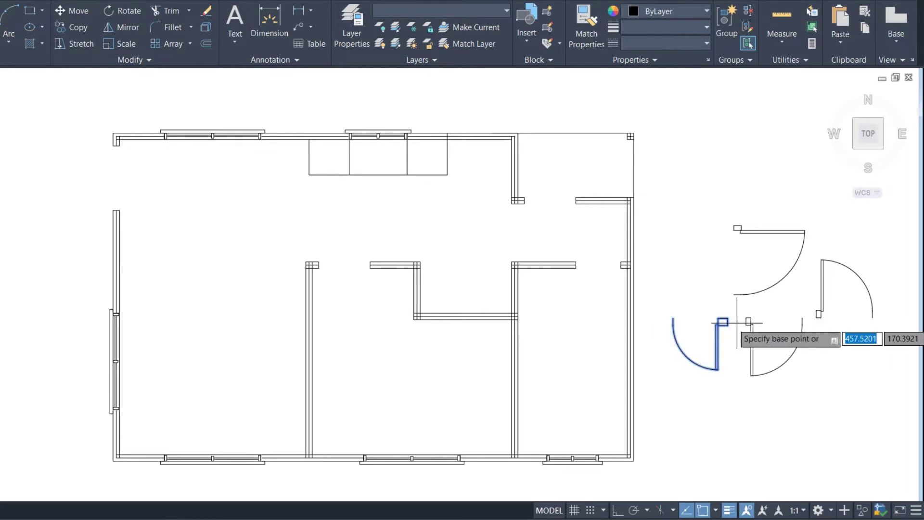
pyautogui.scroll(4, 720, 322)
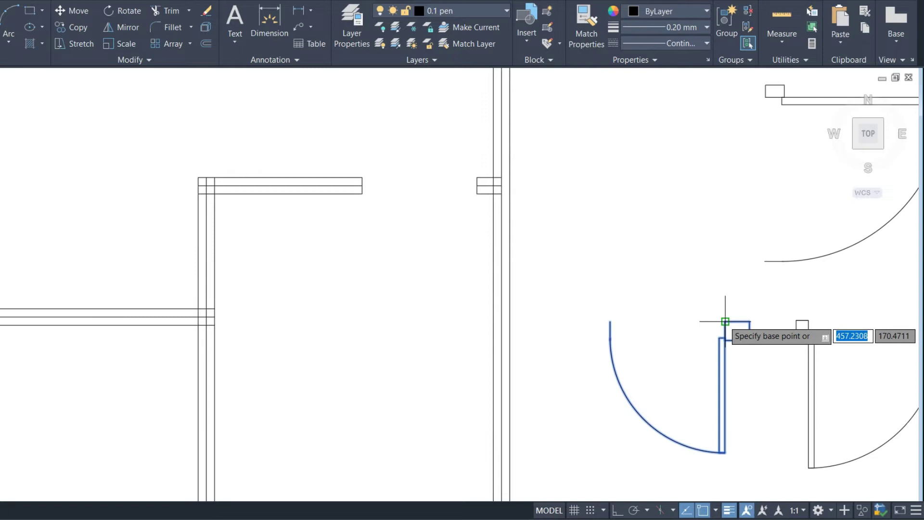
pyautogui.click(725, 321)
pyautogui.click(476, 177)
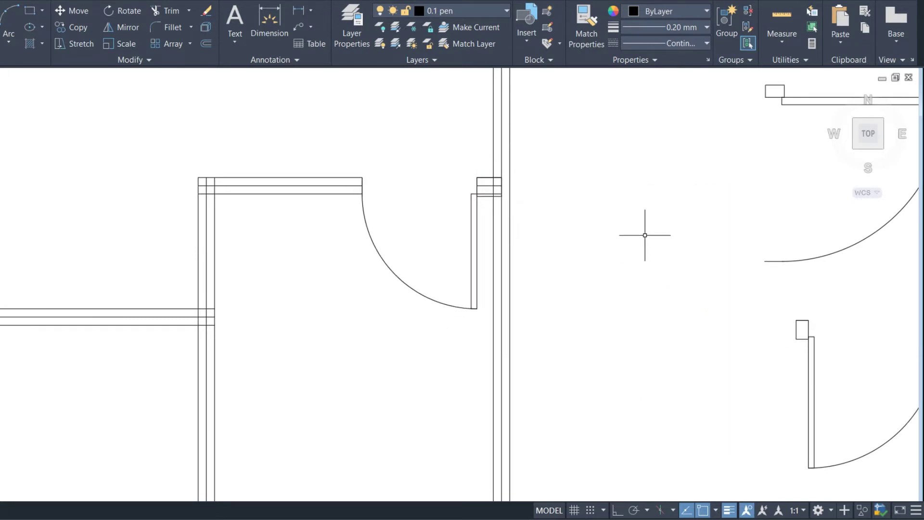
pyautogui.scroll(-2, 668, 273)
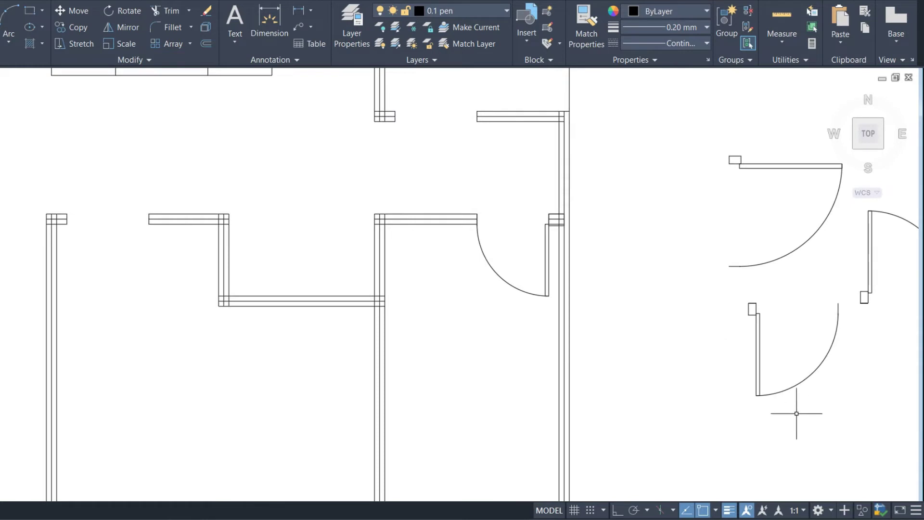
# Step: Set the second door swing into the middle room's opening
pyautogui.click(838, 417)
pyautogui.click(708, 298)
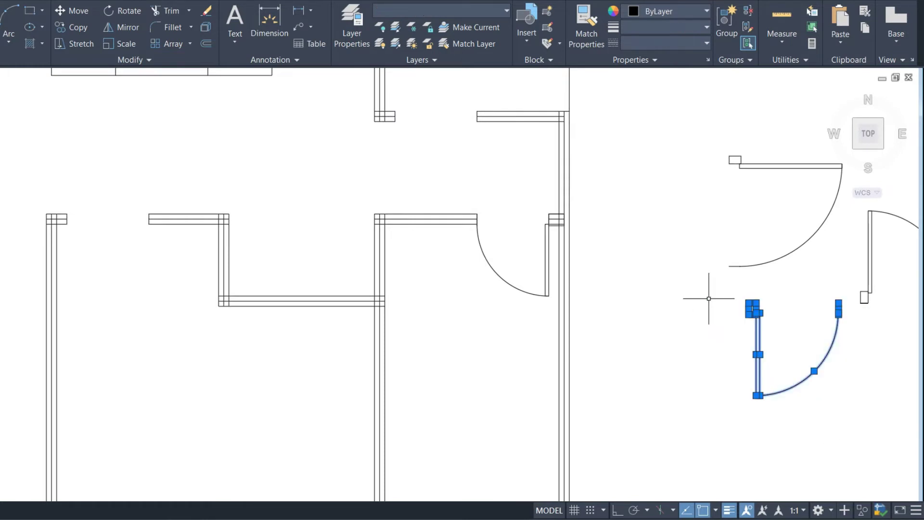
pyautogui.write('m')
pyautogui.press('Return')
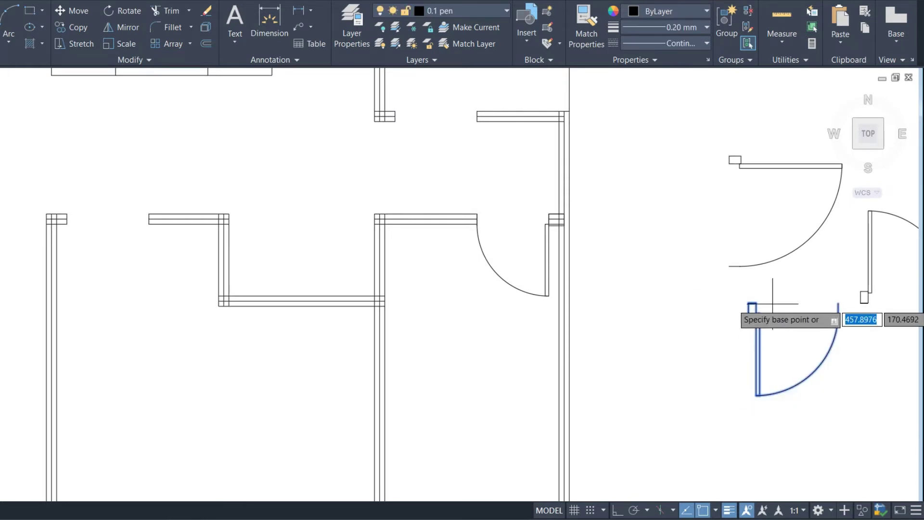
pyautogui.scroll(4, 762, 304)
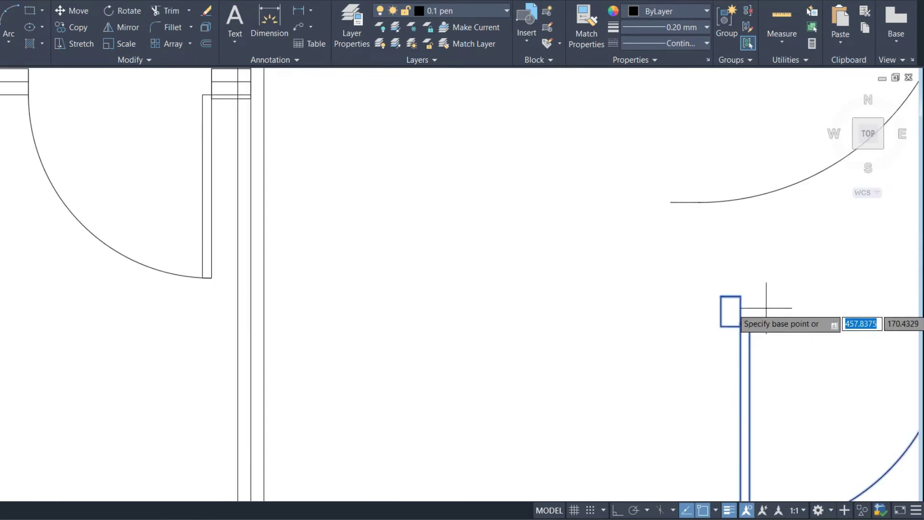
pyautogui.click(740, 295)
pyautogui.scroll(-5, 770, 297)
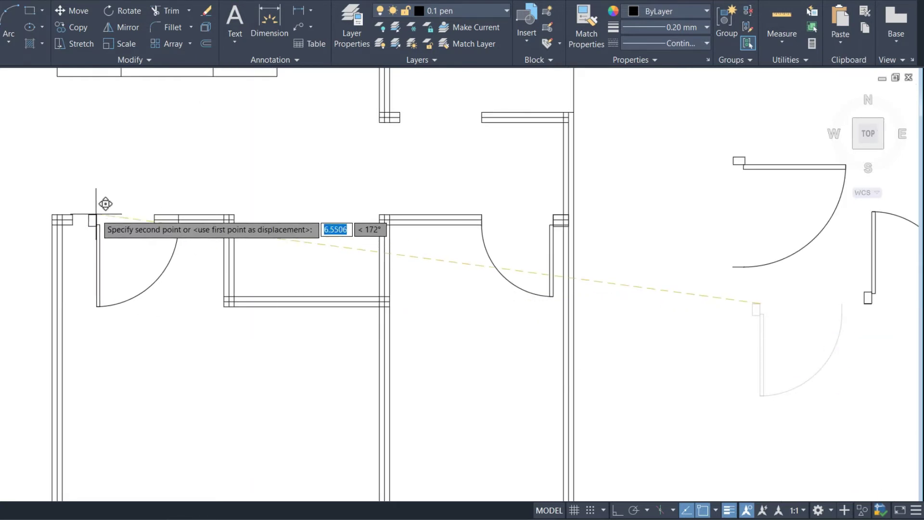
pyautogui.scroll(3, 96, 205)
pyautogui.scroll(3, 63, 200)
pyautogui.click(60, 198)
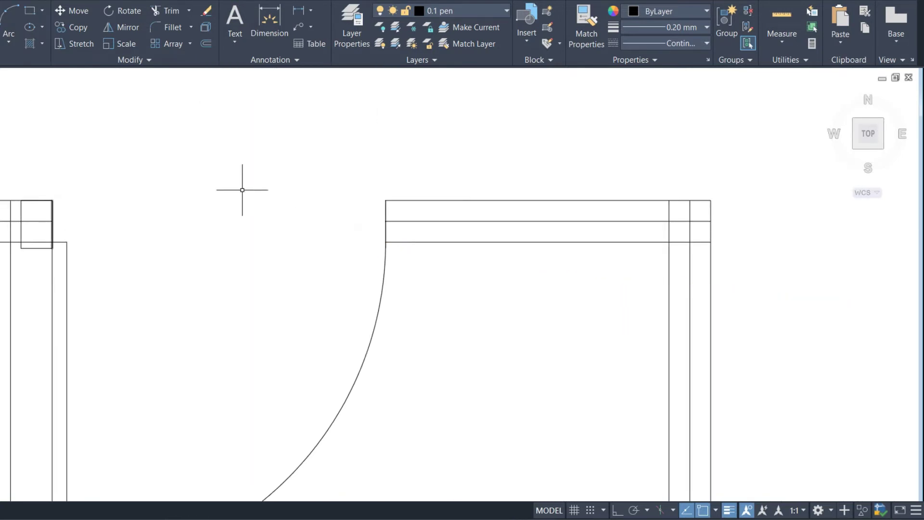
pyautogui.scroll(-3, 330, 233)
pyautogui.scroll(-2, 343, 233)
pyautogui.scroll(-2, 637, 258)
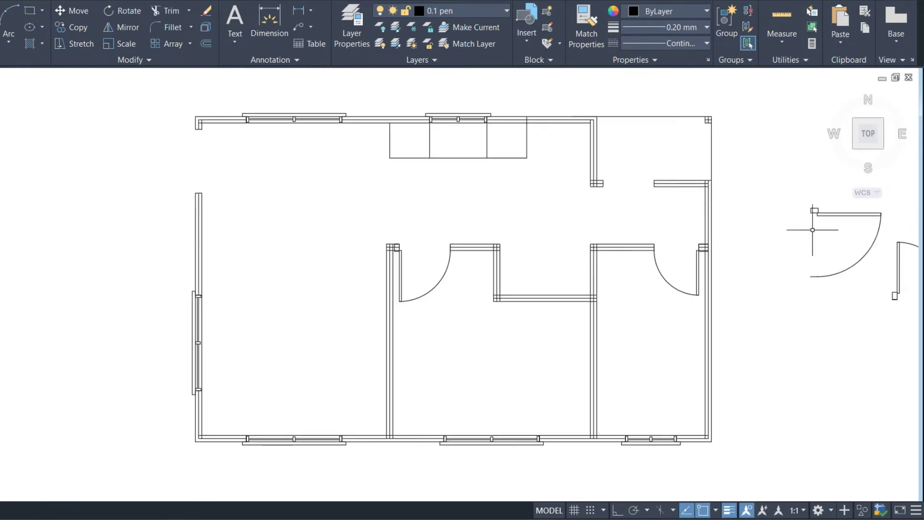
# Step: Select the entry door swing and pick its hinge corner for moving
pyautogui.click(798, 203)
pyautogui.click(885, 296)
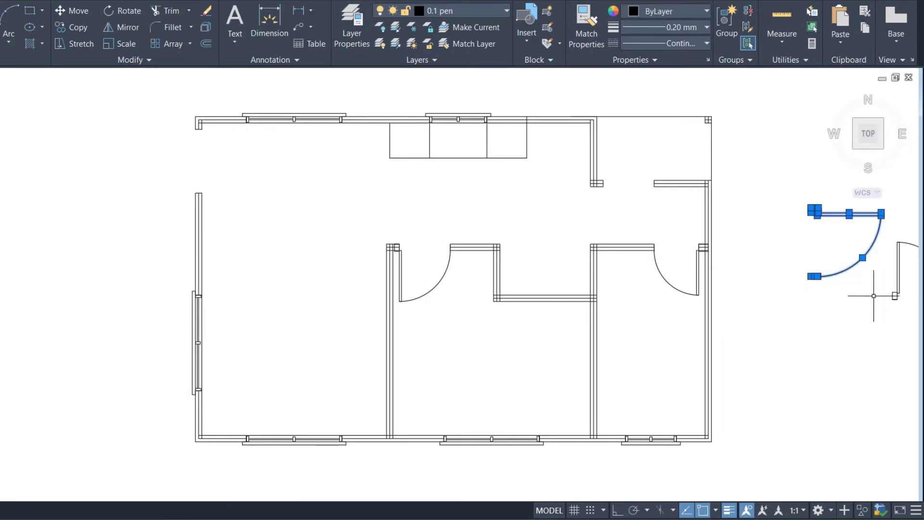
pyautogui.write('m')
pyautogui.press('Return')
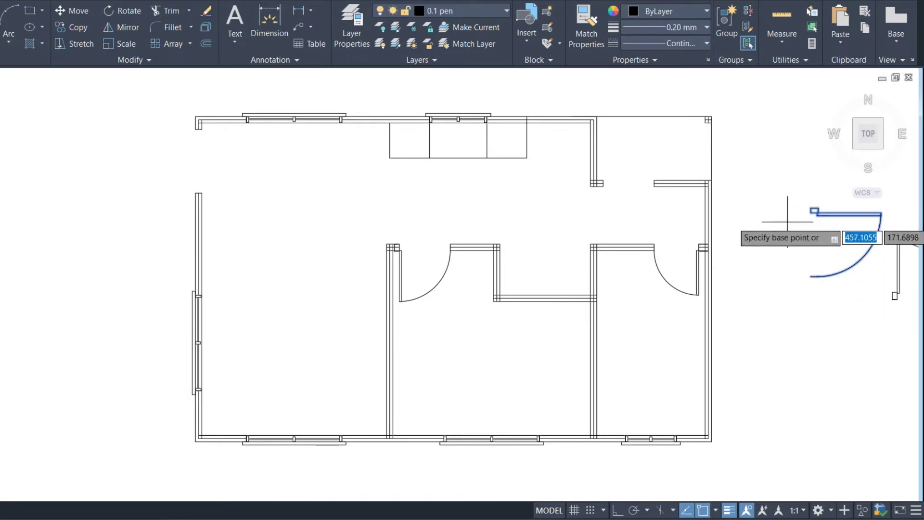
pyautogui.scroll(5, 826, 217)
pyautogui.scroll(3, 824, 214)
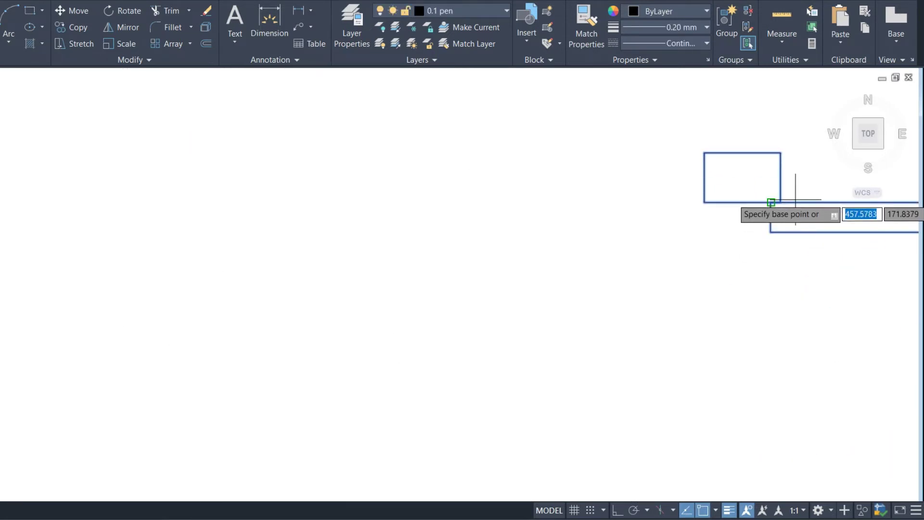
pyautogui.click(779, 202)
pyautogui.scroll(-5, 800, 201)
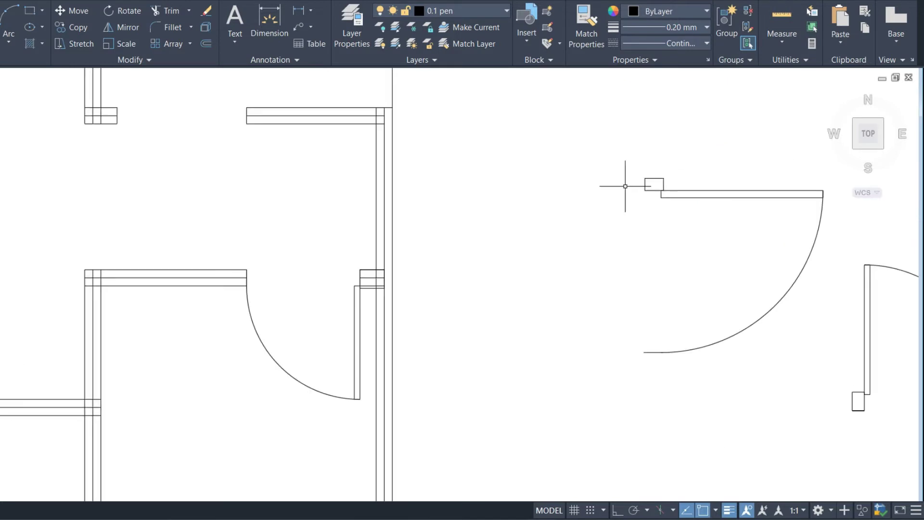
# Step: Reselect the entry door and set it into the upper-left corner opening
pyautogui.click(616, 166)
pyautogui.click(829, 363)
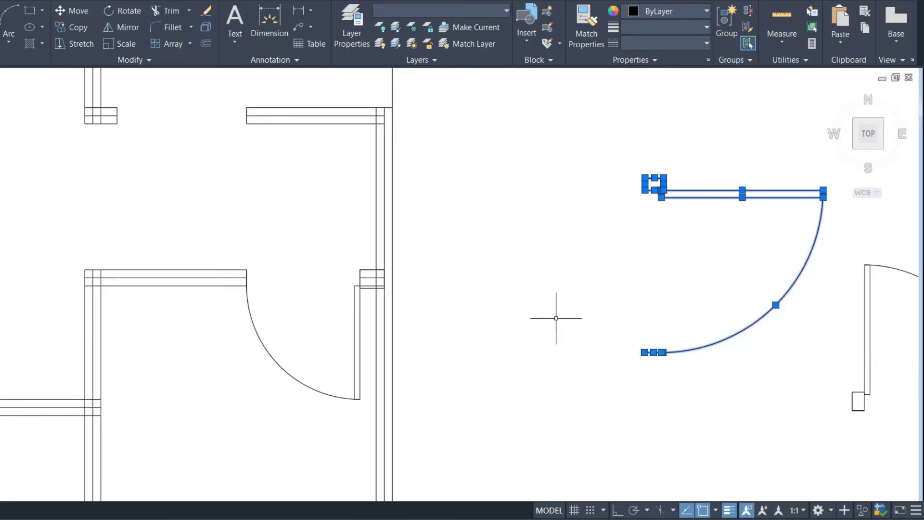
pyautogui.press('Return')
pyautogui.scroll(2, 603, 202)
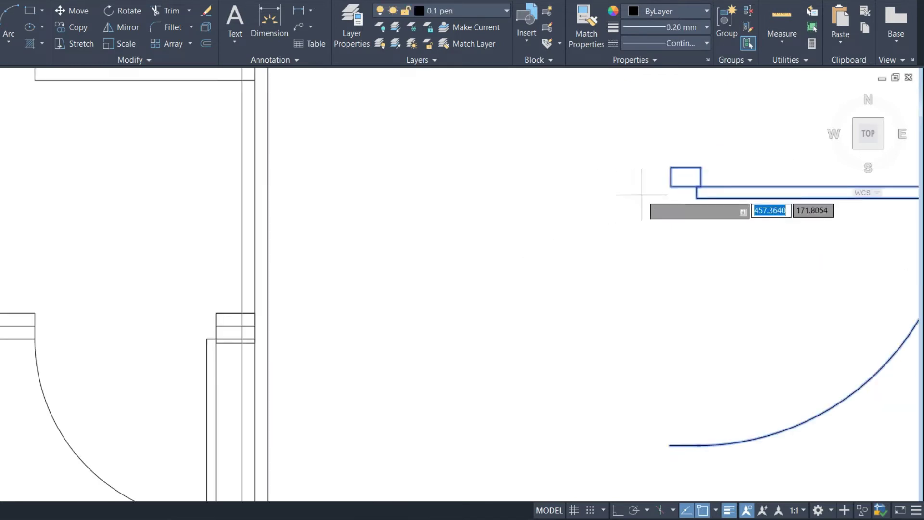
pyautogui.click(674, 190)
pyautogui.scroll(-4, 674, 190)
pyautogui.scroll(-3, 424, 250)
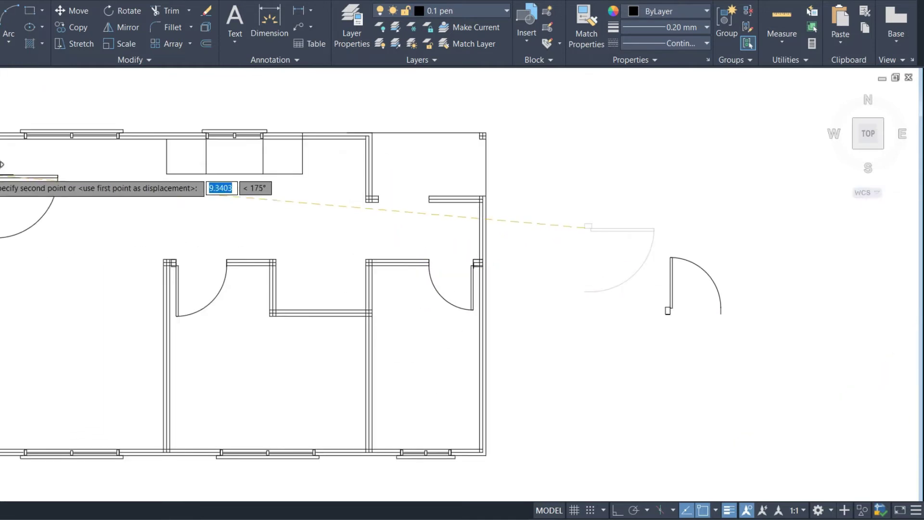
pyautogui.scroll(3, 3, 154)
pyautogui.scroll(5, 3, 154)
pyautogui.click(37, 129)
pyautogui.scroll(-3, 16, 174)
pyautogui.scroll(-3, 16, 175)
# Step: Set the last door swing into the upper-right room's doorway, then recentre the plan
pyautogui.click(780, 384)
pyautogui.click(675, 249)
pyautogui.press('Return')
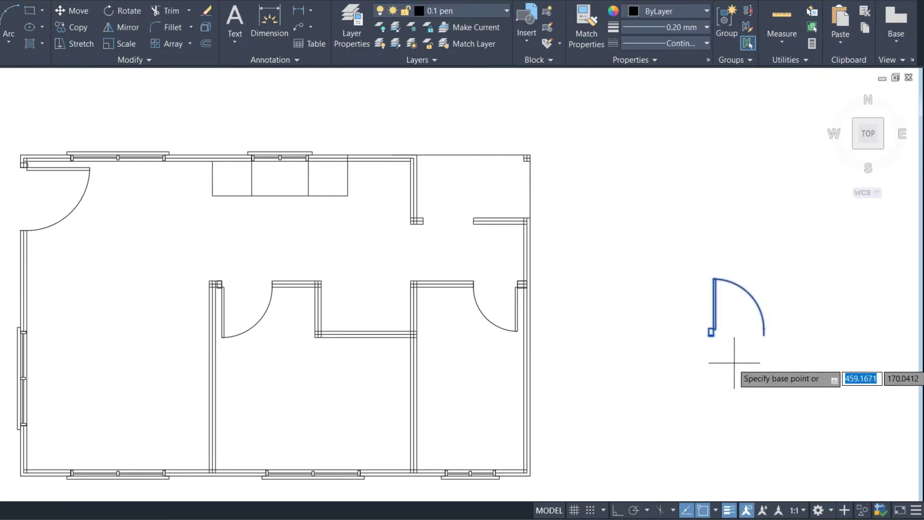
pyautogui.scroll(3, 726, 367)
pyautogui.scroll(2, 703, 336)
pyautogui.click(740, 305)
pyautogui.scroll(-4, 697, 288)
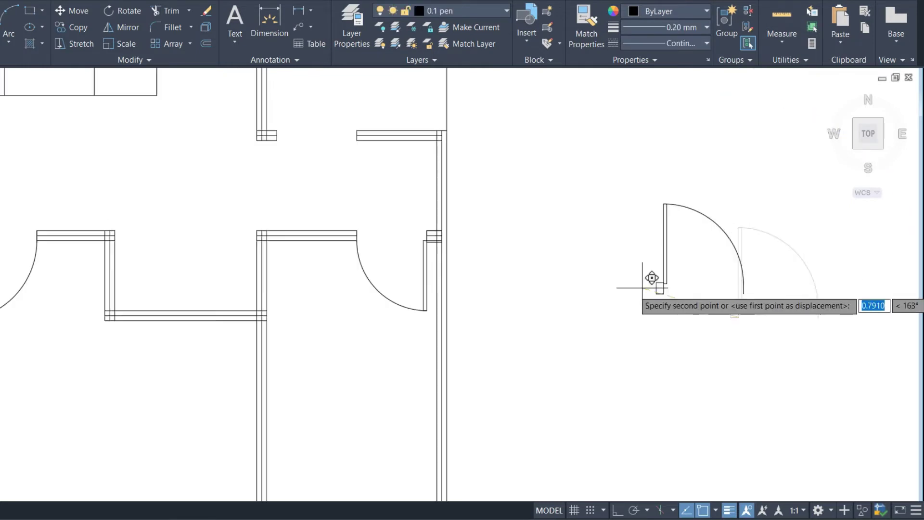
pyautogui.scroll(3, 302, 129)
pyautogui.scroll(2, 277, 150)
pyautogui.click(277, 150)
pyautogui.scroll(-4, 529, 235)
pyautogui.scroll(-1, 549, 240)
pyautogui.moveTo(632, 308); pyautogui.dragTo(812, 292, button='middle')
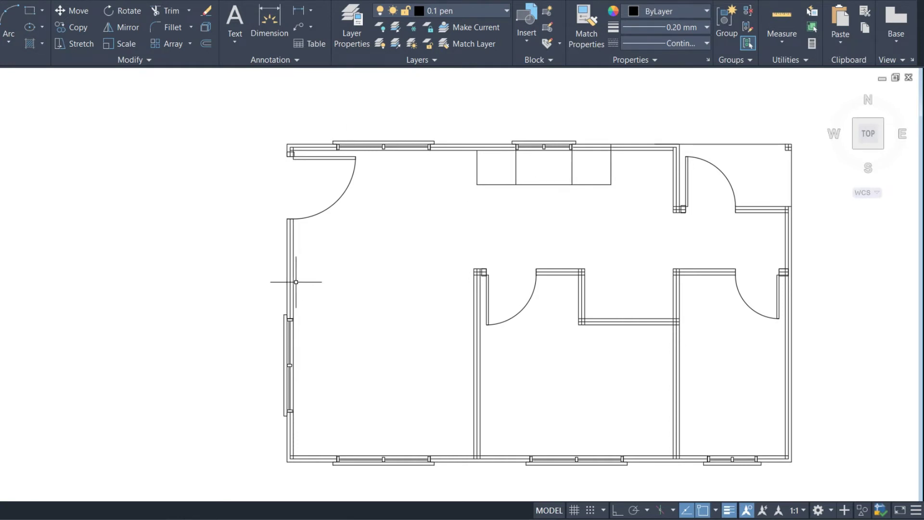
pyautogui.moveTo(296, 282); pyautogui.dragTo(336, 267, button='middle')
pyautogui.write('dal')
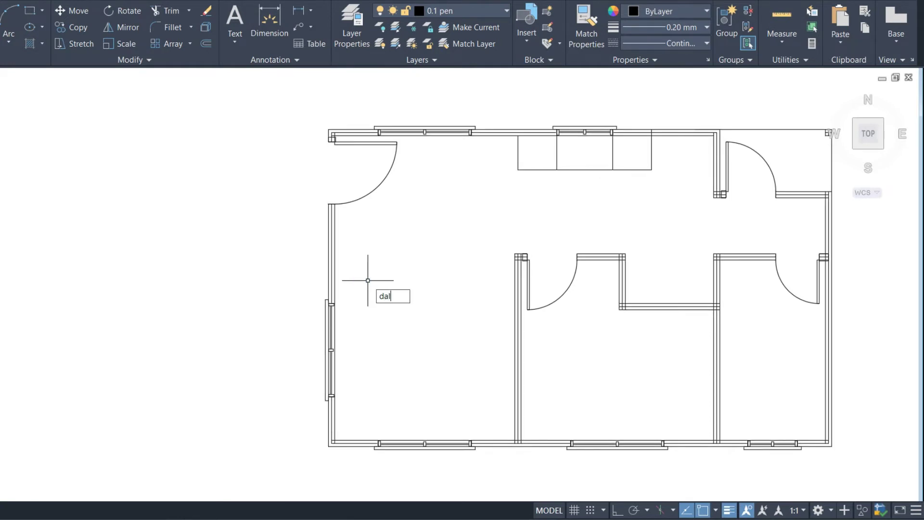
# Step: Add the overall 5.00 vertical dimension along the plan's left wall
pyautogui.press('Return')
pyautogui.scroll(5, 327, 139)
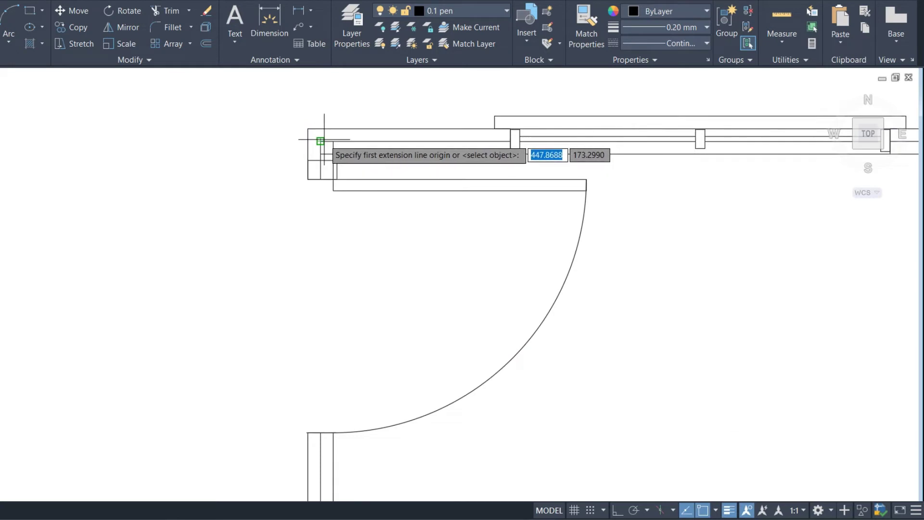
pyautogui.click(320, 141)
pyautogui.scroll(-3, 319, 141)
pyautogui.scroll(-3, 322, 187)
pyautogui.scroll(2, 324, 468)
pyautogui.scroll(2, 324, 457)
pyautogui.click(330, 447)
pyautogui.scroll(-4, 330, 448)
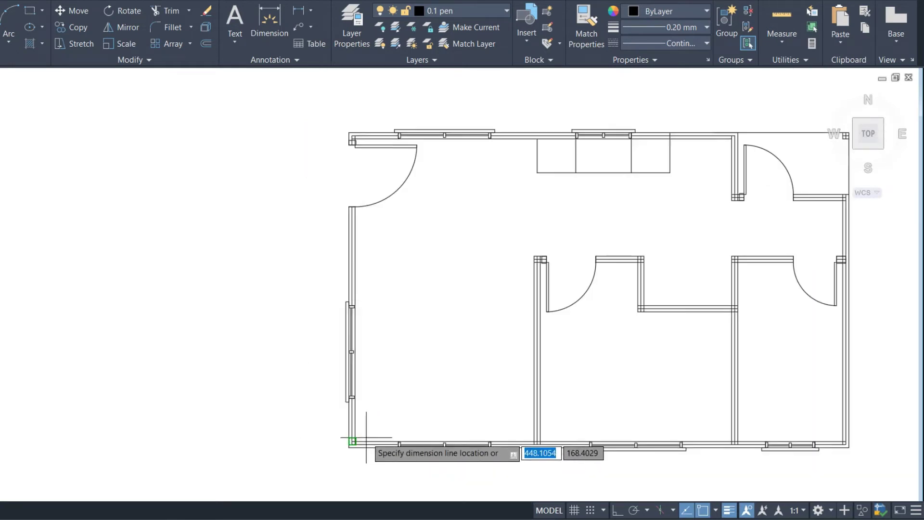
pyautogui.click(249, 375)
pyautogui.scroll(-2, 206, 375)
pyautogui.scroll(2, 656, 226)
# Step: Dimension the two upper 1.00 room depths along the right side
pyautogui.press('Return')
pyautogui.scroll(1, 656, 193)
pyautogui.scroll(4, 587, 162)
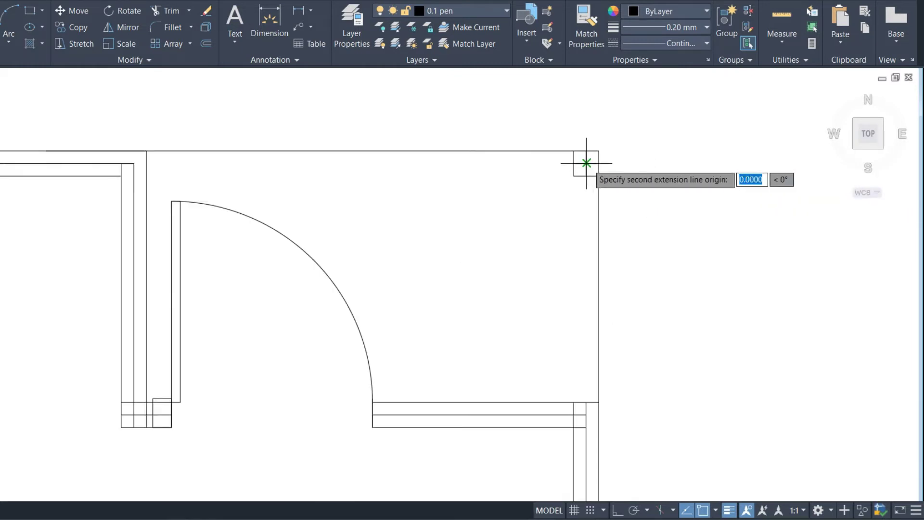
pyautogui.click(586, 163)
pyautogui.scroll(-2, 587, 162)
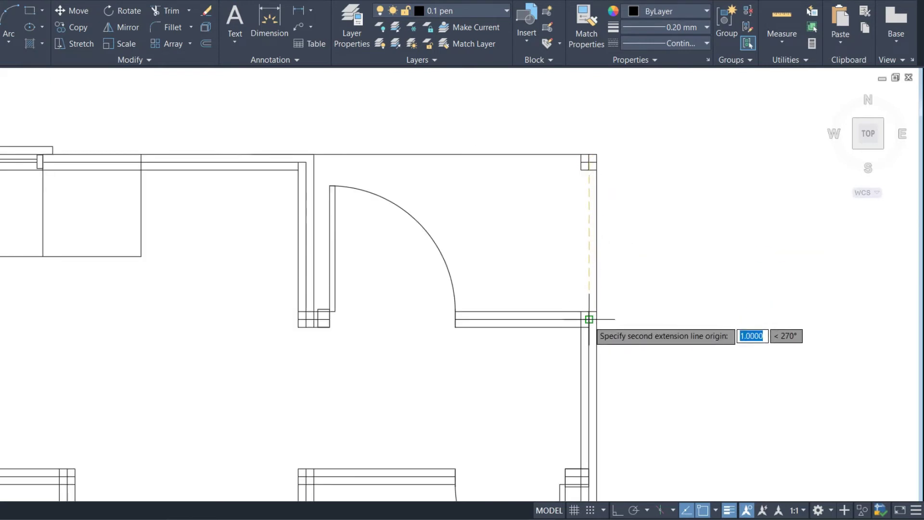
pyautogui.scroll(-2, 588, 318)
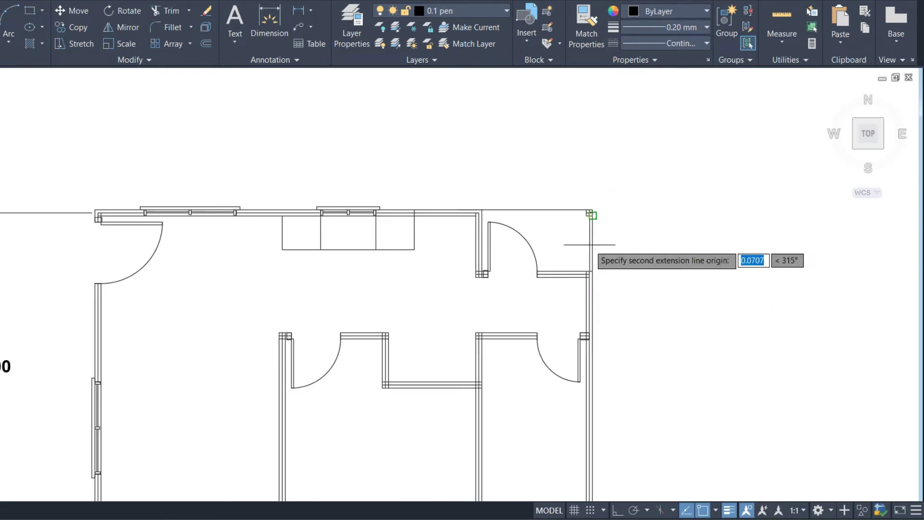
pyautogui.scroll(3, 587, 273)
pyautogui.click(588, 273)
pyautogui.scroll(-2, 561, 278)
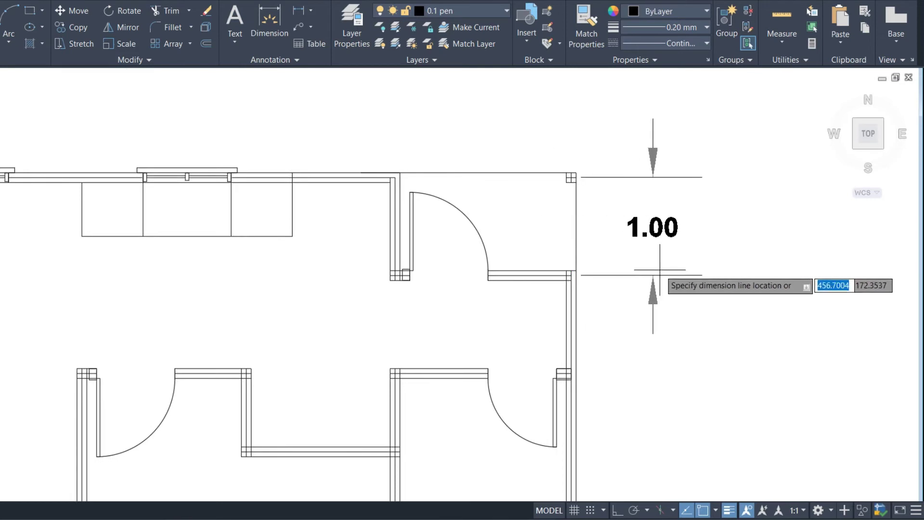
pyautogui.click(704, 270)
pyautogui.press('Return')
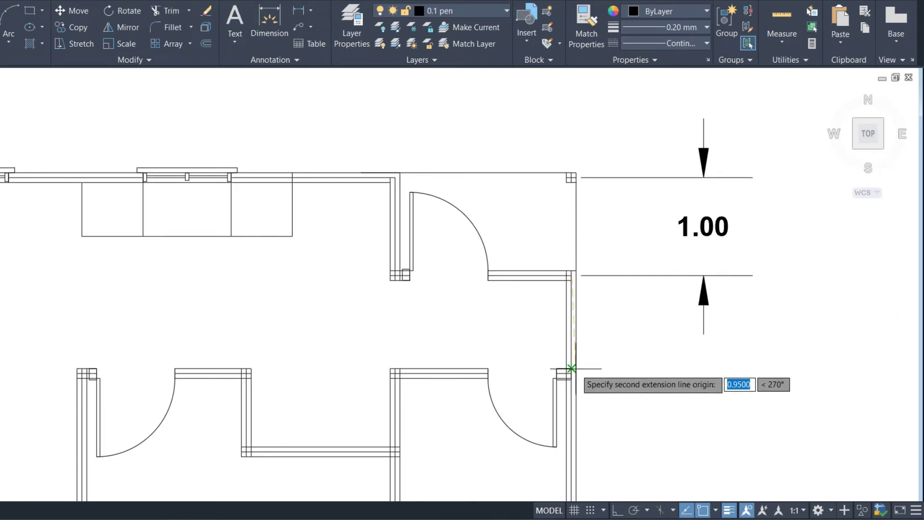
pyautogui.click(703, 281)
pyautogui.scroll(-2, 675, 195)
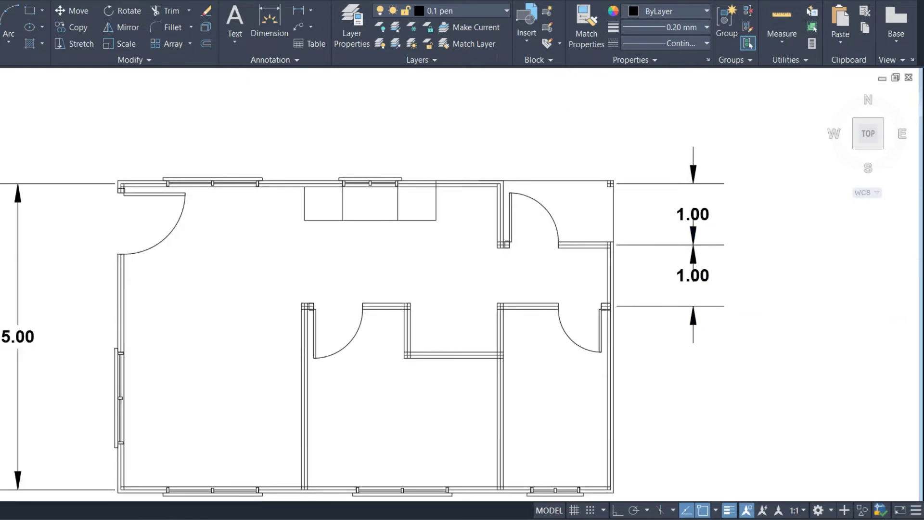
pyautogui.scroll(1, 655, 295)
pyautogui.scroll(2, 656, 295)
# Step: Add the 3.00 dimension from the right wall corner down to the bottom-right corner
pyautogui.press('Return')
pyautogui.scroll(2, 572, 231)
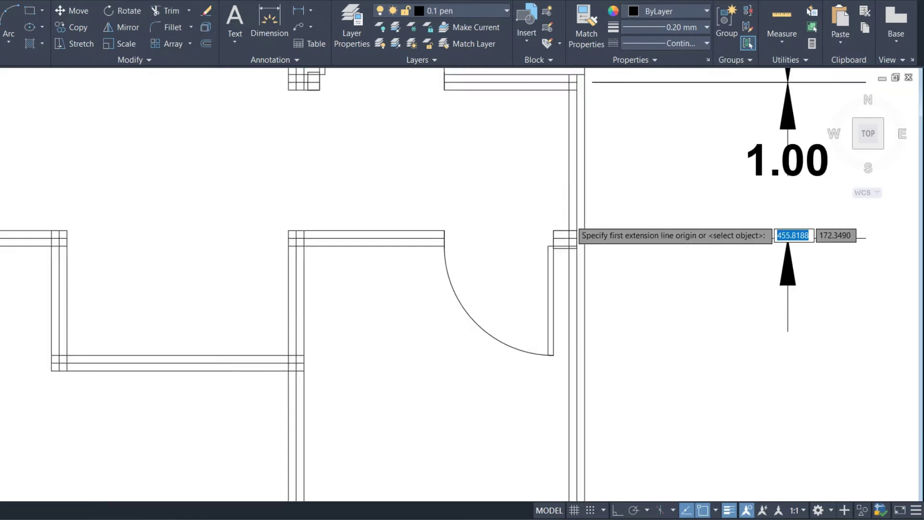
pyautogui.scroll(1, 568, 218)
pyautogui.click(587, 264)
pyautogui.scroll(-3, 586, 264)
pyautogui.scroll(-2, 585, 265)
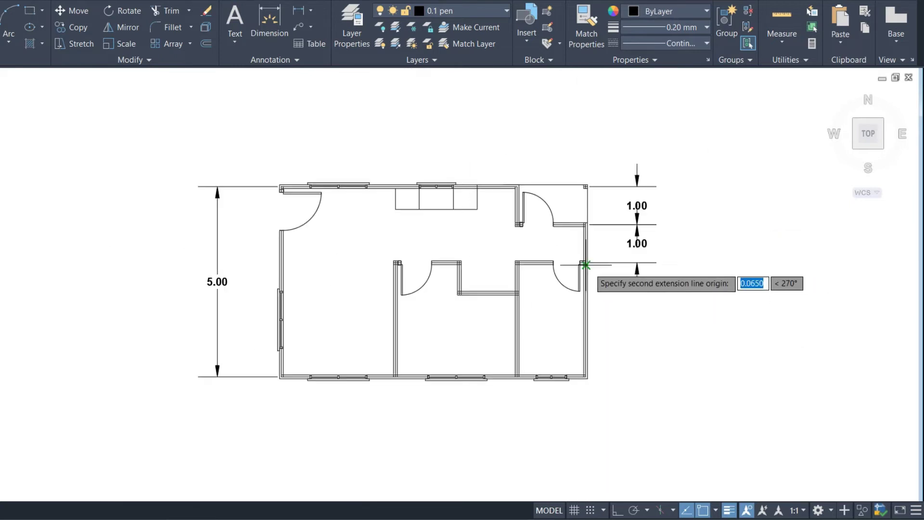
pyautogui.scroll(5, 588, 377)
pyautogui.click(577, 388)
pyautogui.scroll(-5, 578, 388)
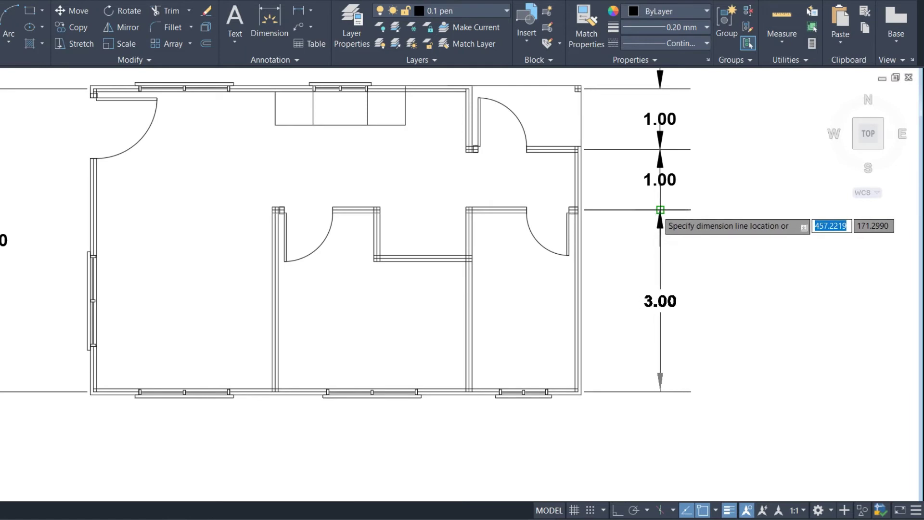
pyautogui.click(660, 210)
pyautogui.scroll(-2, 804, 288)
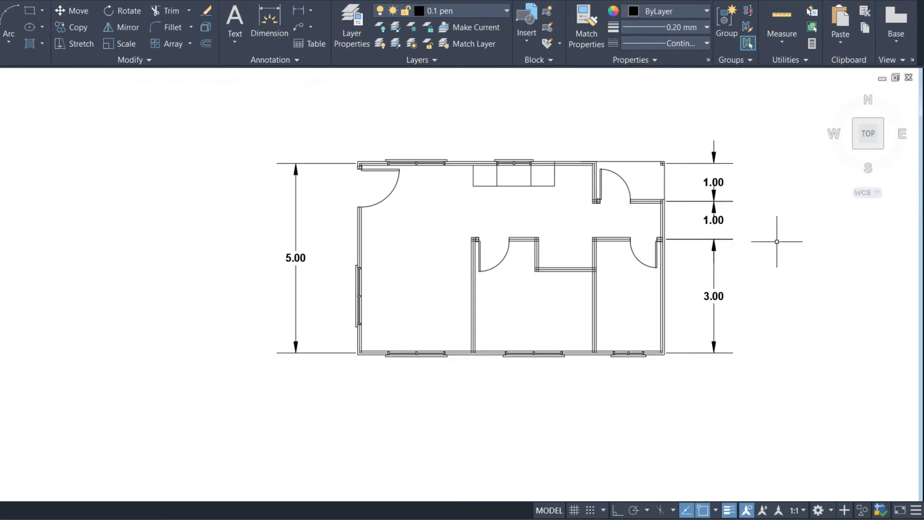
# Step: Place the overall 5.00 dimension outside the right-side chain
pyautogui.press('Return')
pyautogui.scroll(4, 680, 341)
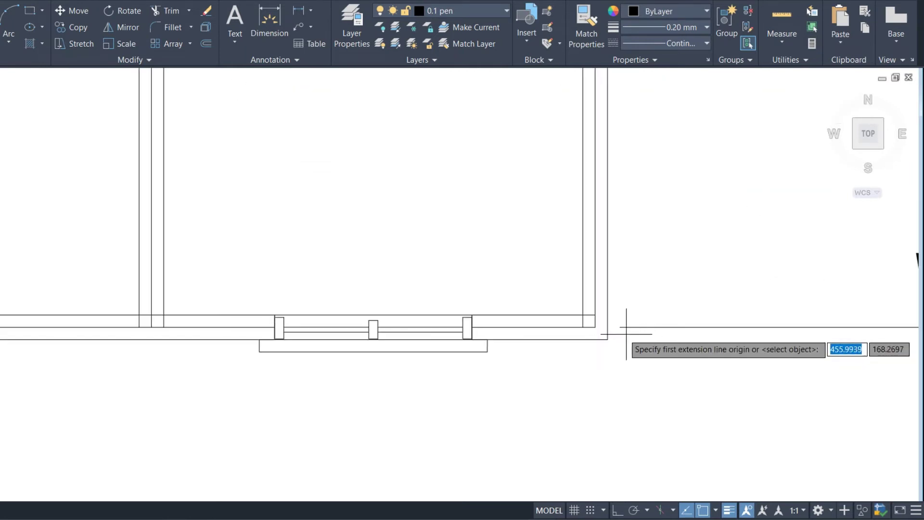
pyautogui.scroll(-1, 593, 324)
pyautogui.scroll(-2, 595, 337)
pyautogui.scroll(-1, 593, 193)
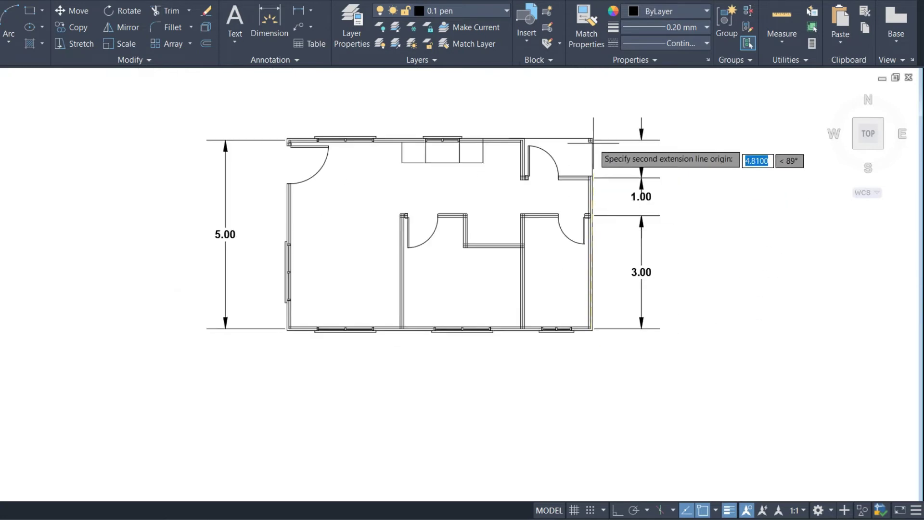
pyautogui.scroll(4, 594, 142)
pyautogui.scroll(2, 592, 147)
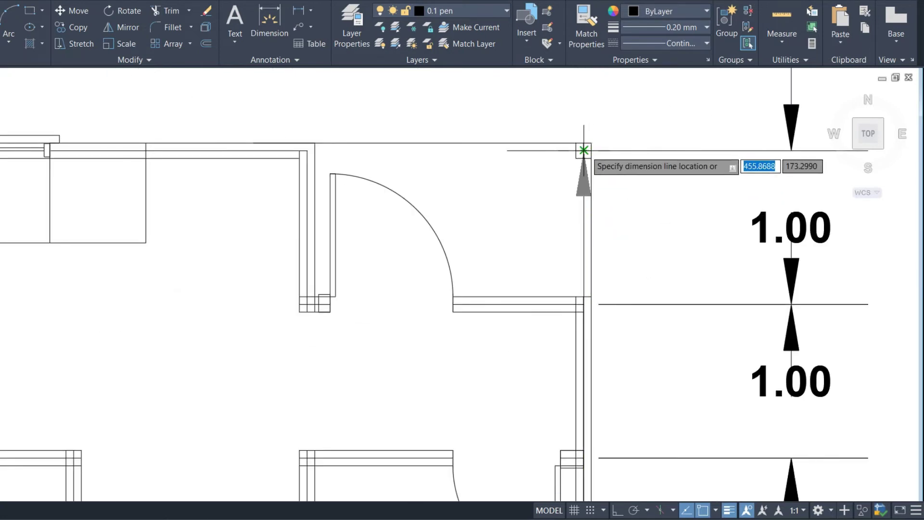
pyautogui.scroll(-6, 584, 151)
pyautogui.click(675, 173)
pyautogui.scroll(2, 338, 109)
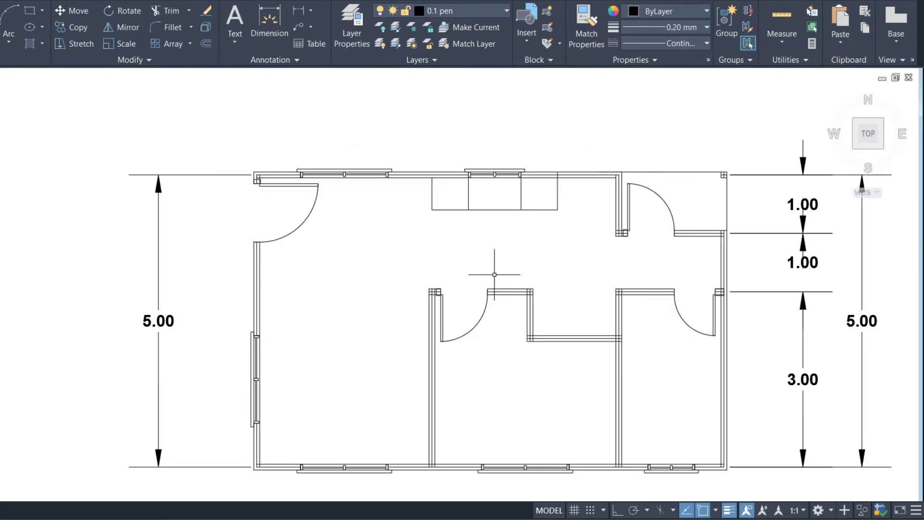
# Step: Start another linear dimension with the LI alias
pyautogui.write('li')
pyautogui.press('Return')
pyautogui.scroll(5, 255, 157)
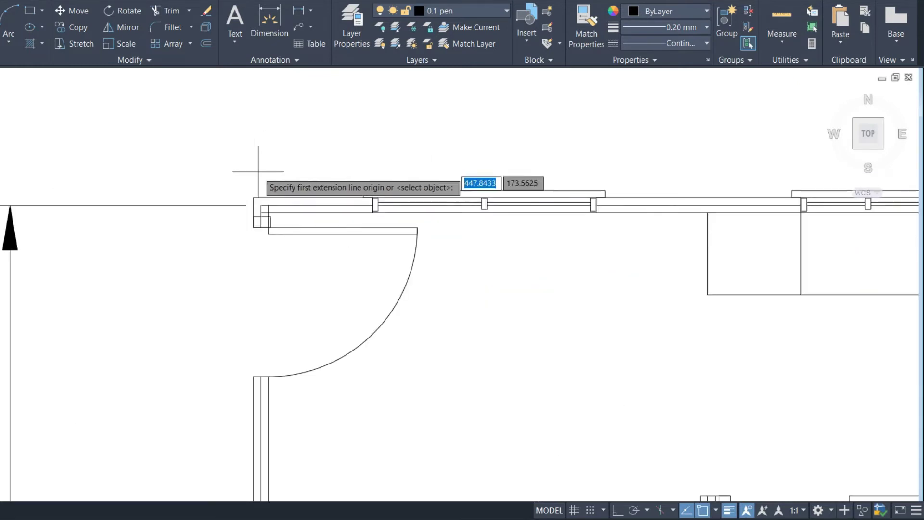
# Step: Dimension the top wall with linear dimensions 6.20 and 1.80, snapped to wall corners
pyautogui.click(261, 205)
pyautogui.scroll(-3, 356, 224)
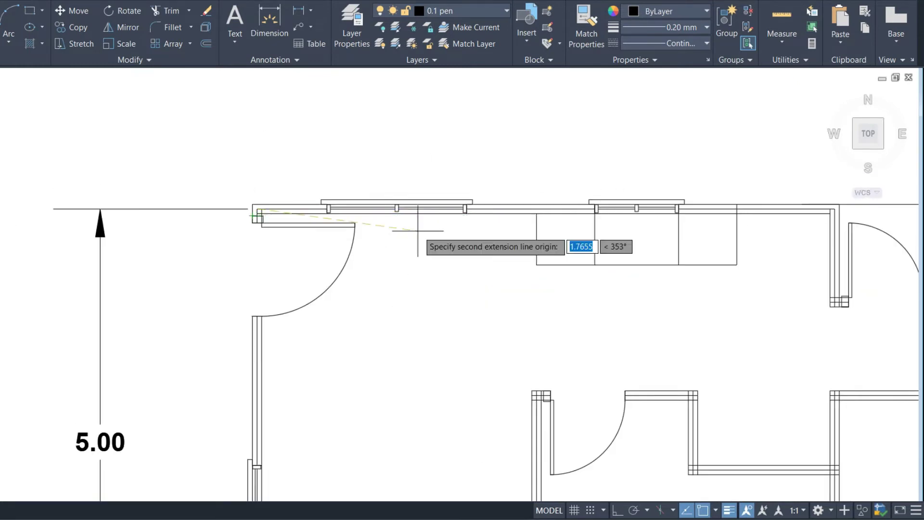
pyautogui.scroll(4, 654, 218)
pyautogui.click(691, 217)
pyautogui.scroll(-3, 691, 217)
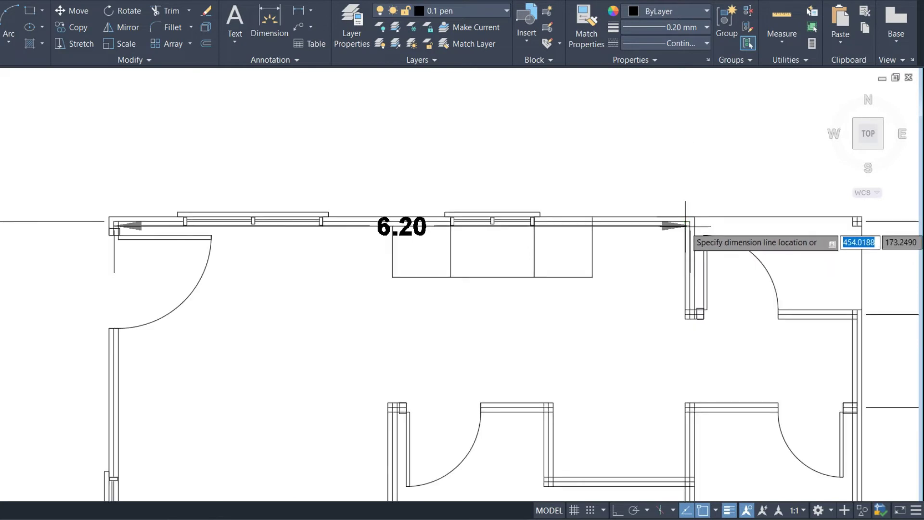
pyautogui.scroll(-2, 688, 226)
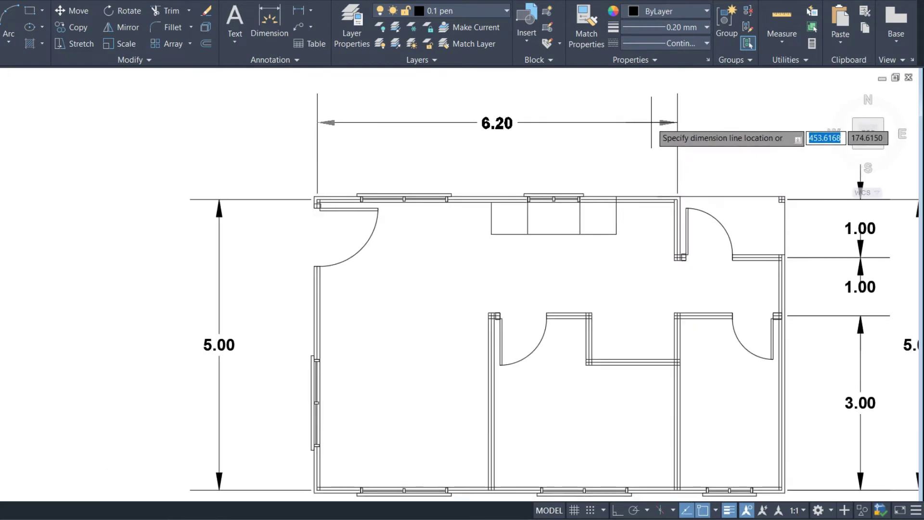
pyautogui.click(651, 123)
pyautogui.press('Return')
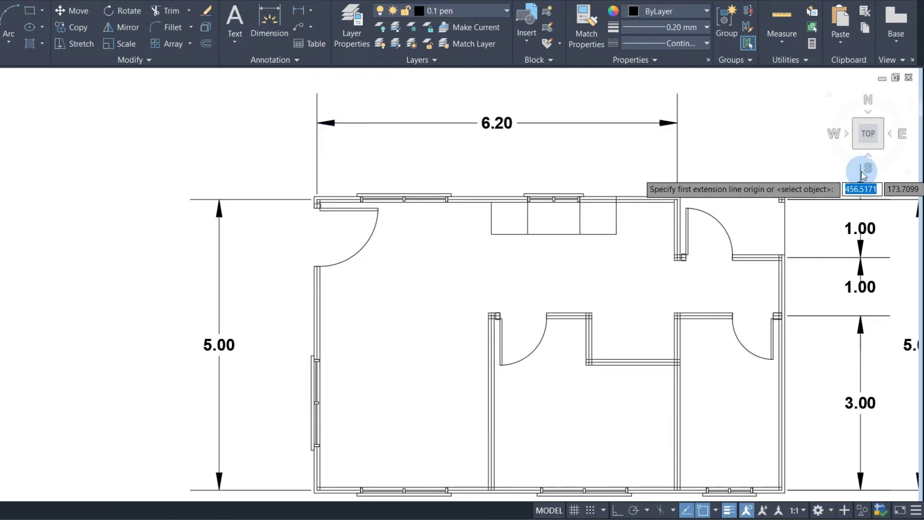
pyautogui.scroll(4, 861, 171)
pyautogui.click(392, 243)
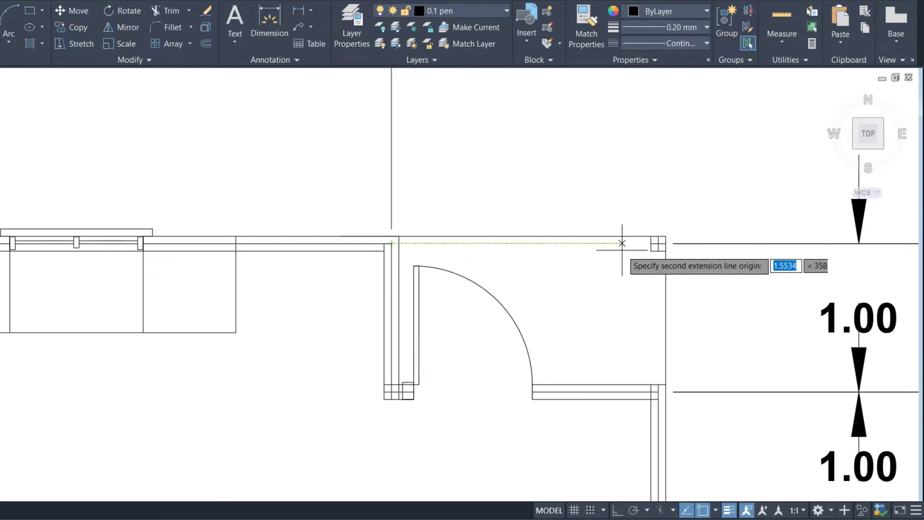
pyautogui.click(658, 244)
pyautogui.scroll(-2, 561, 260)
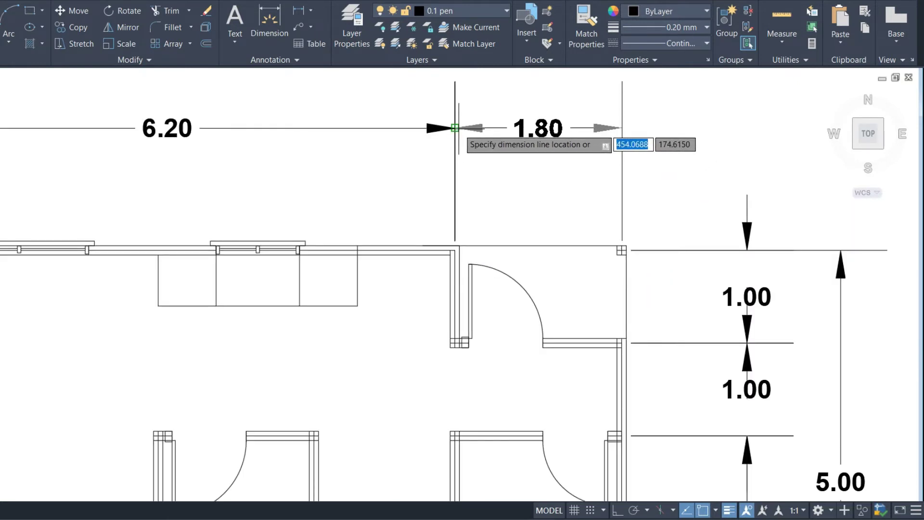
pyautogui.click(462, 129)
# Step: Add the 3.00 and 3.20 linear dimensions in a row below the bottom wall
pyautogui.scroll(-5, 541, 137)
pyautogui.scroll(5, 411, 297)
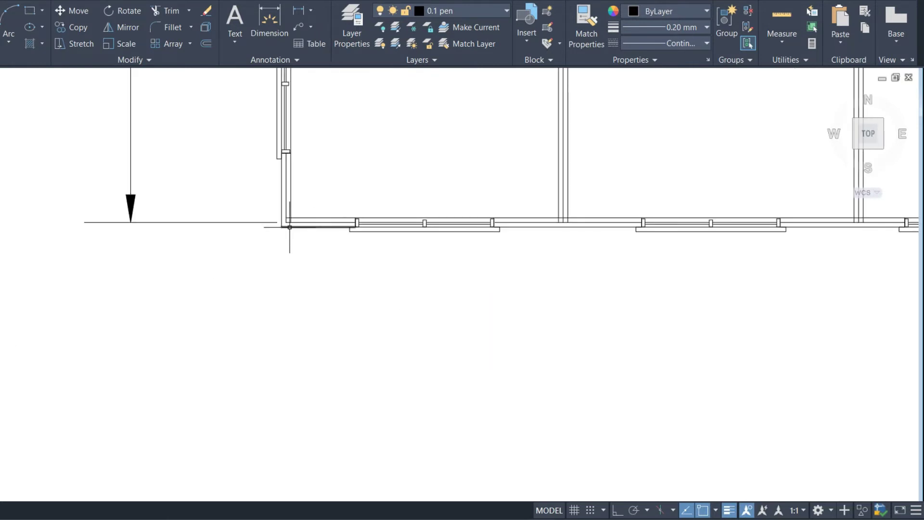
pyautogui.scroll(4, 286, 221)
pyautogui.click(282, 213)
pyautogui.scroll(-2, 282, 213)
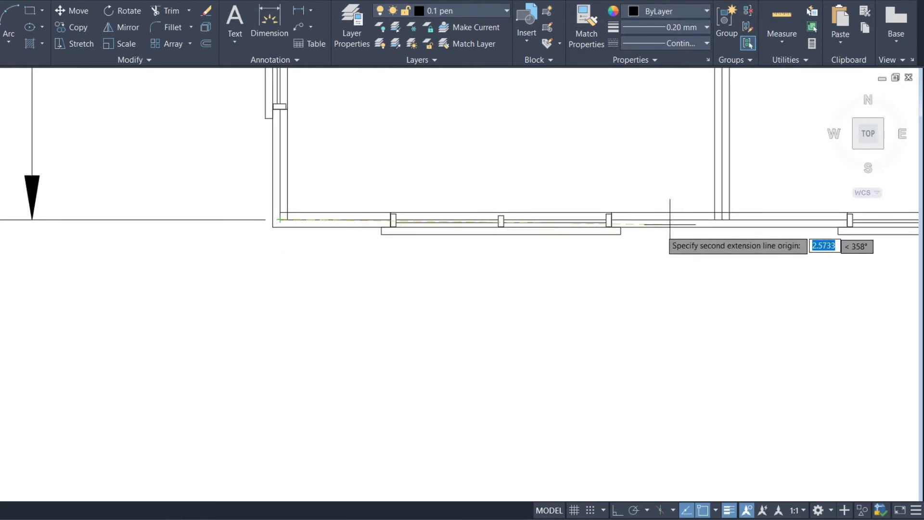
pyautogui.click(716, 214)
pyautogui.scroll(-2, 694, 224)
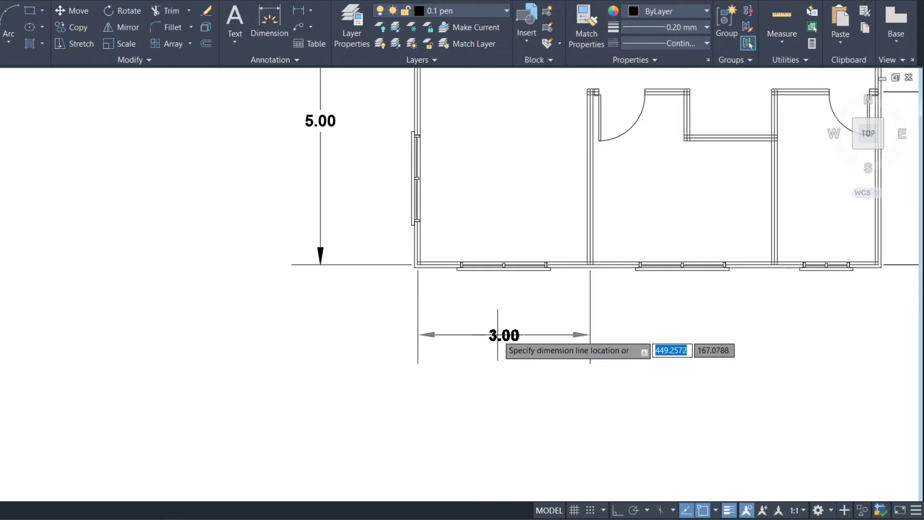
pyautogui.click(498, 334)
pyautogui.press('Return')
pyautogui.scroll(2, 643, 255)
pyautogui.click(561, 266)
pyautogui.scroll(-2, 553, 265)
pyautogui.scroll(4, 749, 265)
pyautogui.click(719, 261)
pyautogui.click(250, 439)
# Step: Add the bottom 1.80 dimension and an overall 8.00 dimension beneath that row
pyautogui.press('Return')
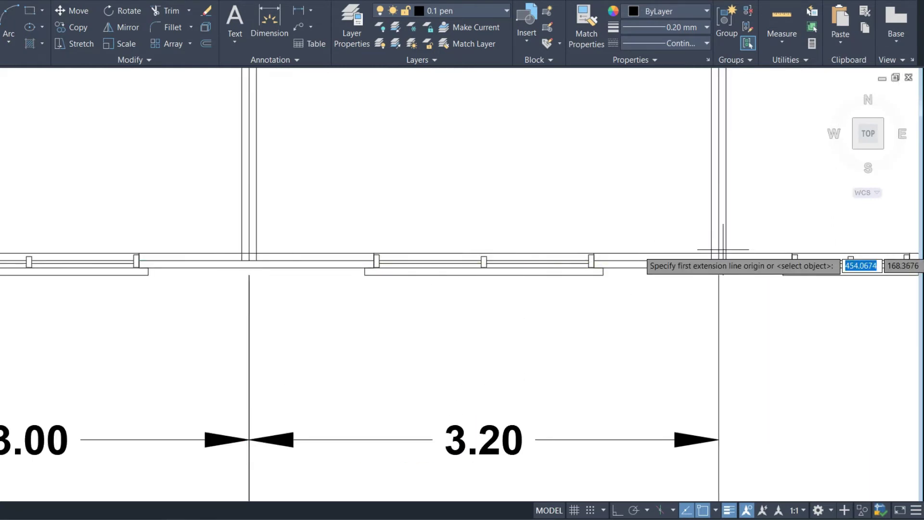
pyautogui.click(719, 253)
pyautogui.scroll(-2, 508, 313)
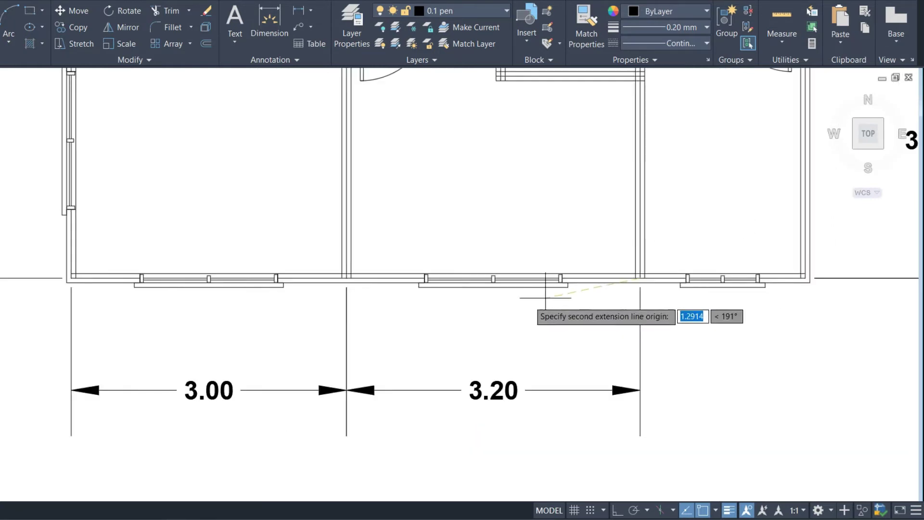
pyautogui.scroll(2, 799, 275)
pyautogui.click(816, 272)
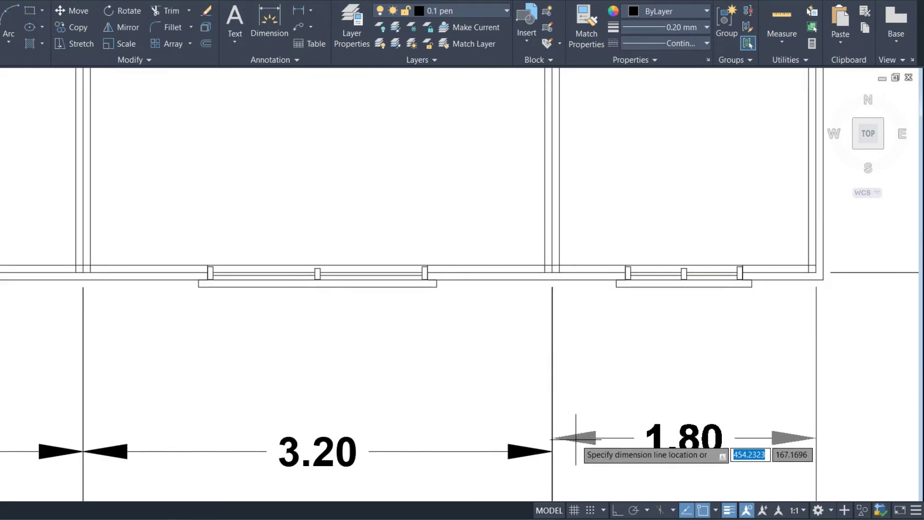
pyautogui.click(557, 447)
pyautogui.scroll(-3, 529, 375)
pyautogui.press('Return')
pyautogui.scroll(3, 659, 323)
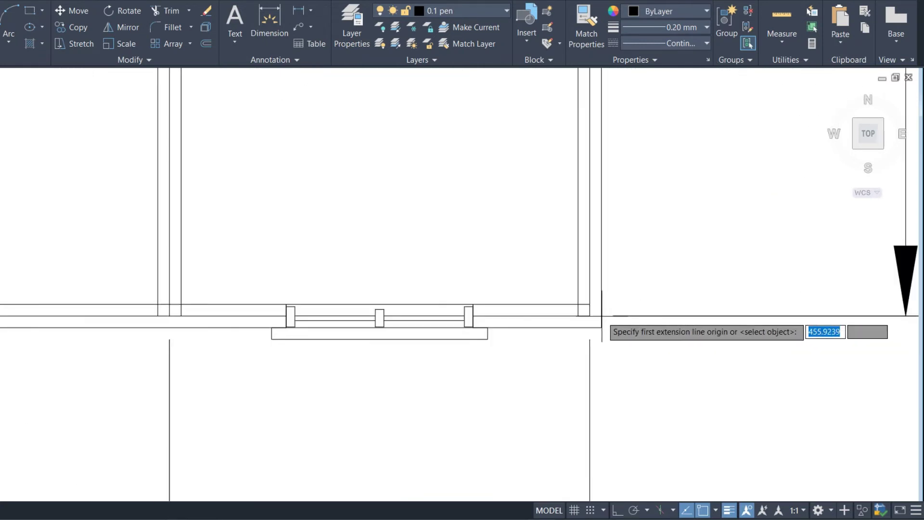
pyautogui.click(592, 314)
pyautogui.scroll(-3, 592, 313)
pyautogui.scroll(3, 185, 318)
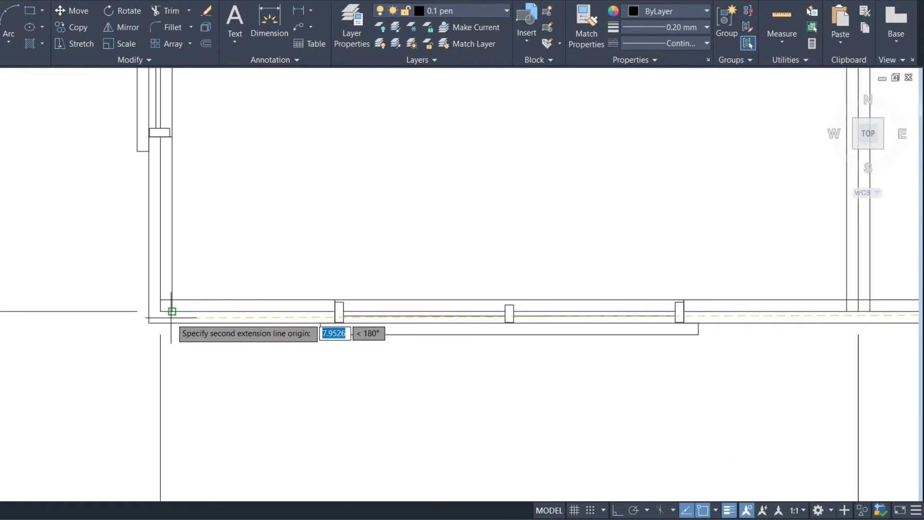
pyautogui.click(161, 311)
pyautogui.scroll(-2, 161, 310)
pyautogui.scroll(-1, 207, 267)
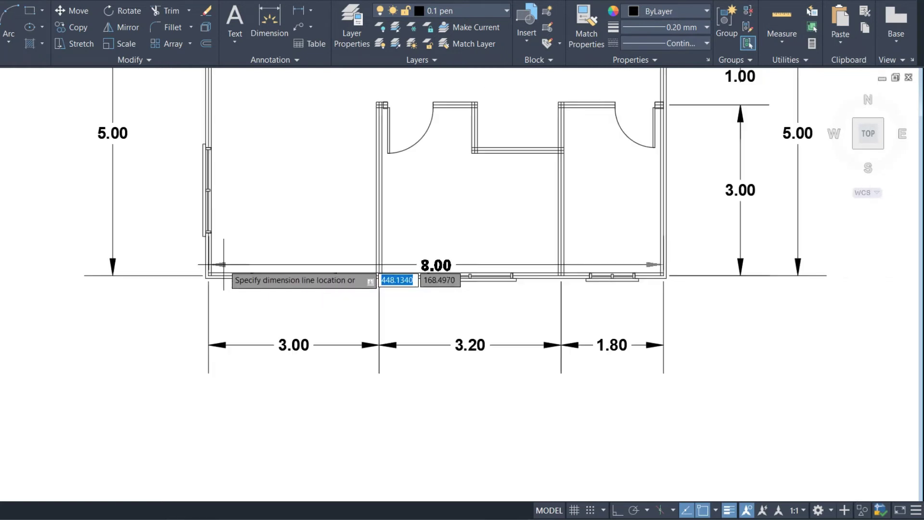
pyautogui.click(222, 389)
pyautogui.scroll(-2, 539, 326)
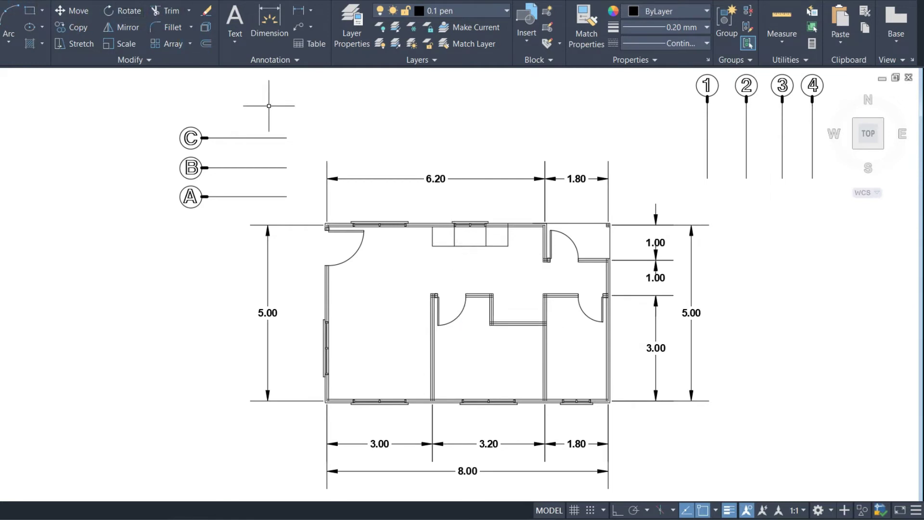
# Step: With ortho on, draw a horizontal helper line above the top wall and a vertical one left of the plan
pyautogui.press('l')
pyautogui.press('Return')
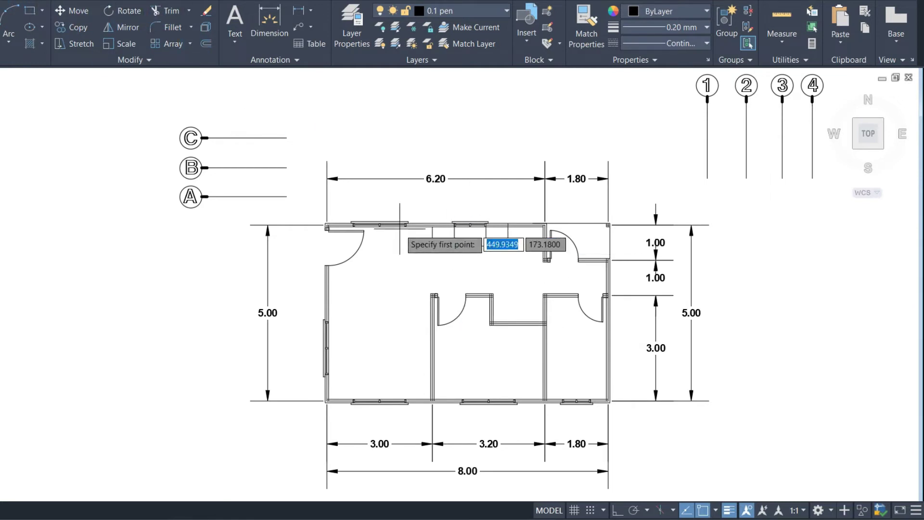
pyautogui.click(314, 205)
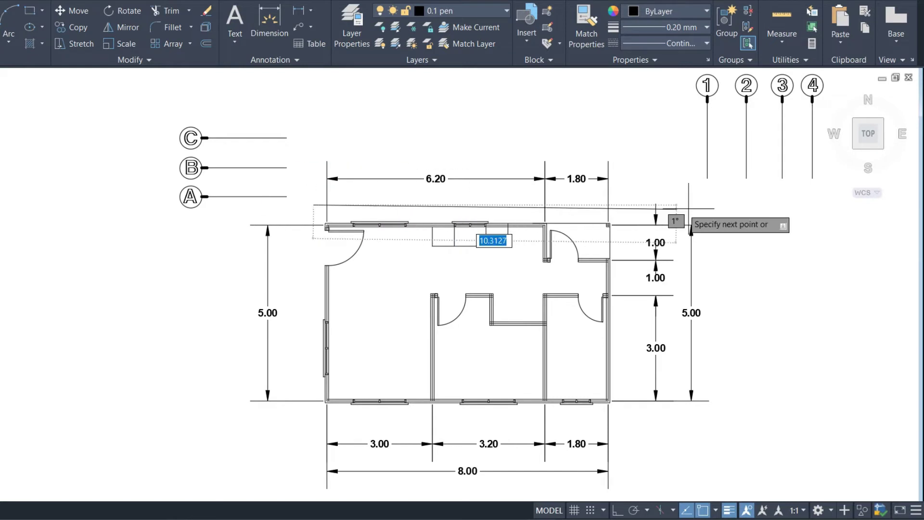
pyautogui.press('F8')
pyautogui.click(771, 204)
pyautogui.press('Return')
pyautogui.press('Return')
pyautogui.click(303, 206)
pyautogui.click(303, 448)
pyautogui.press('Return')
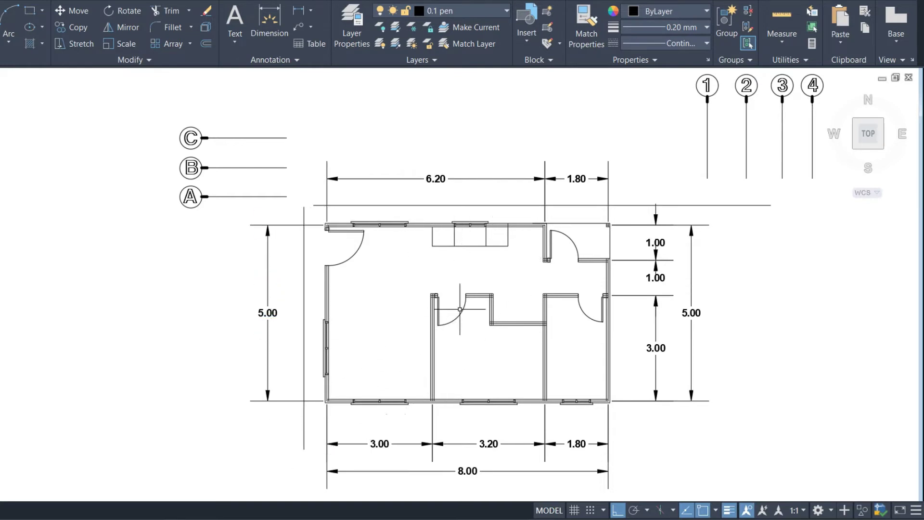
# Step: Draw a vertical line up from the top wall corner next to the right-hand door
pyautogui.press('Return')
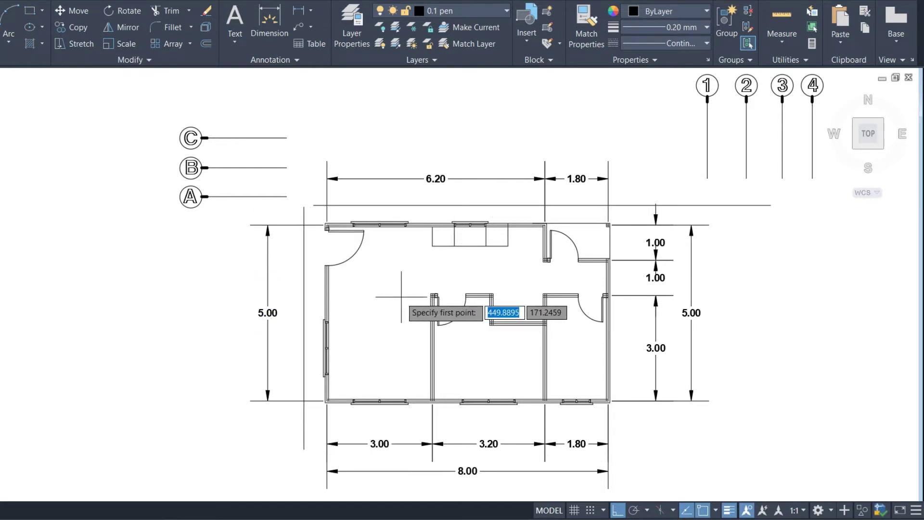
pyautogui.scroll(5, 548, 294)
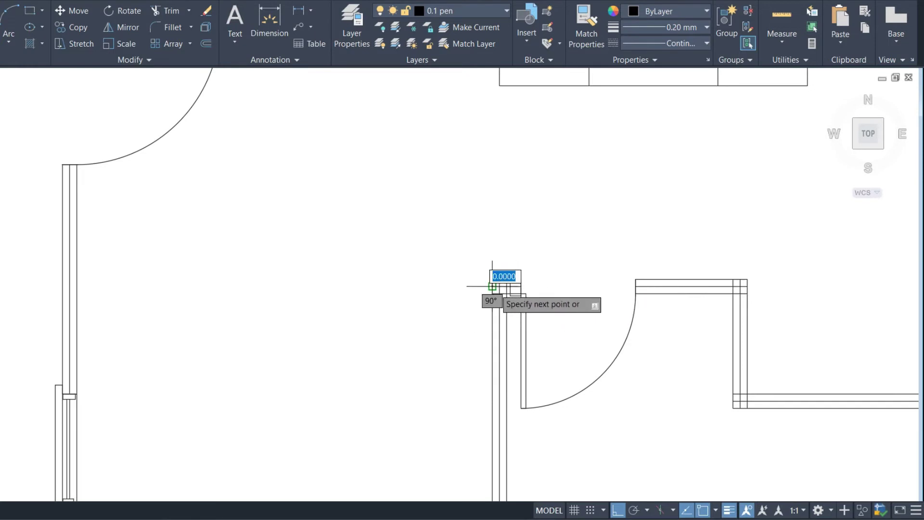
pyautogui.scroll(-5, 491, 285)
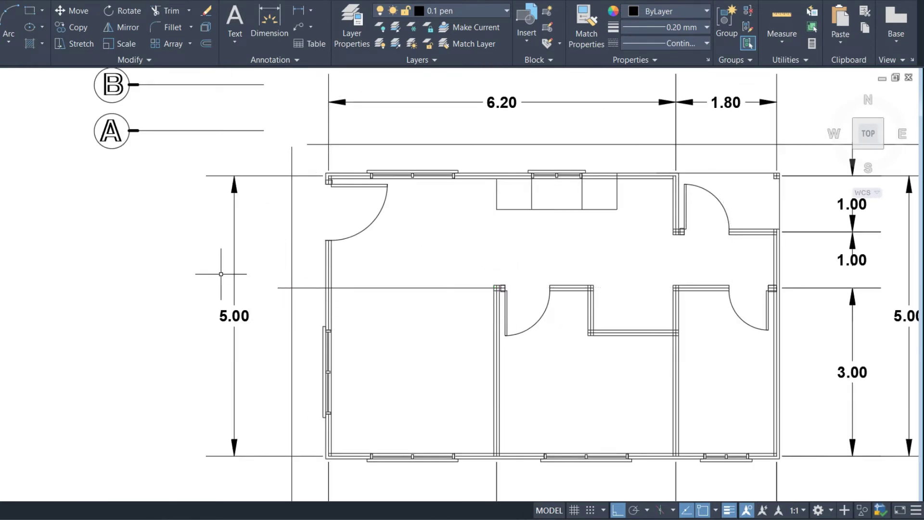
pyautogui.scroll(-2, 230, 266)
pyautogui.scroll(2, 424, 143)
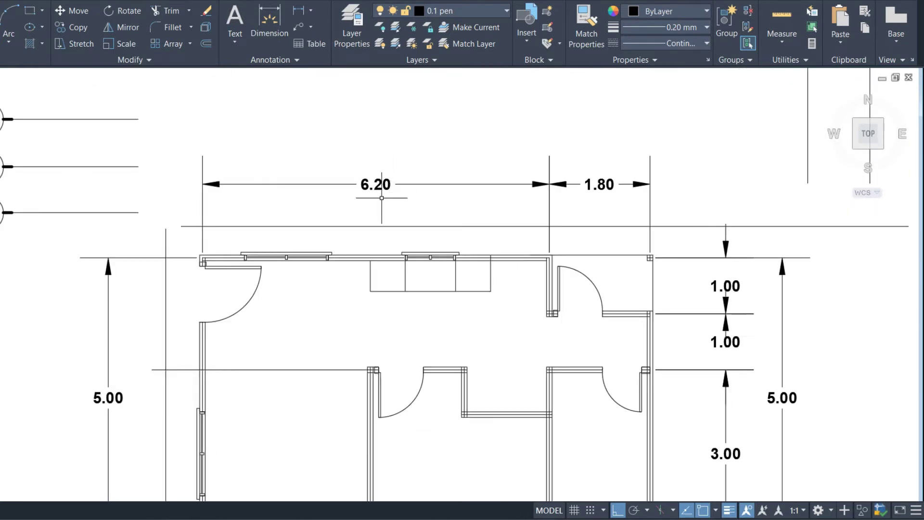
pyautogui.scroll(3, 367, 347)
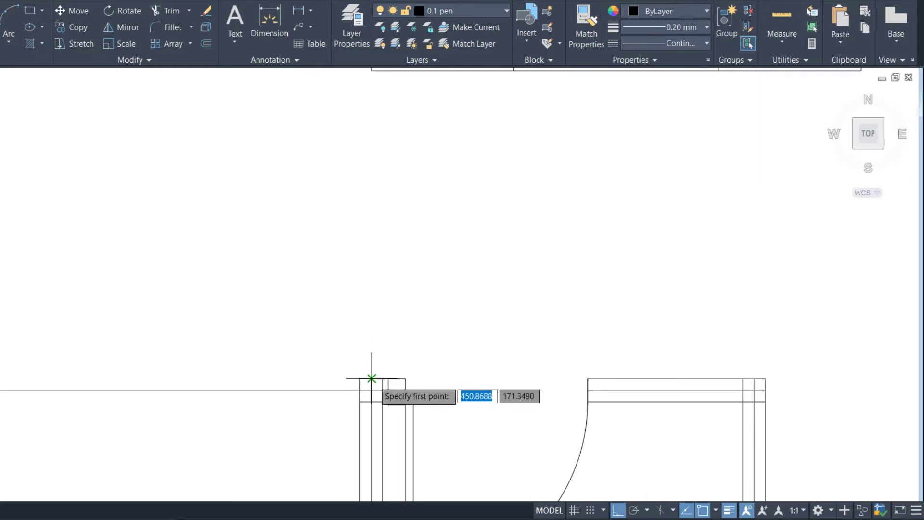
pyautogui.click(371, 377)
pyautogui.scroll(-3, 372, 380)
pyautogui.click(373, 215)
pyautogui.press('Return')
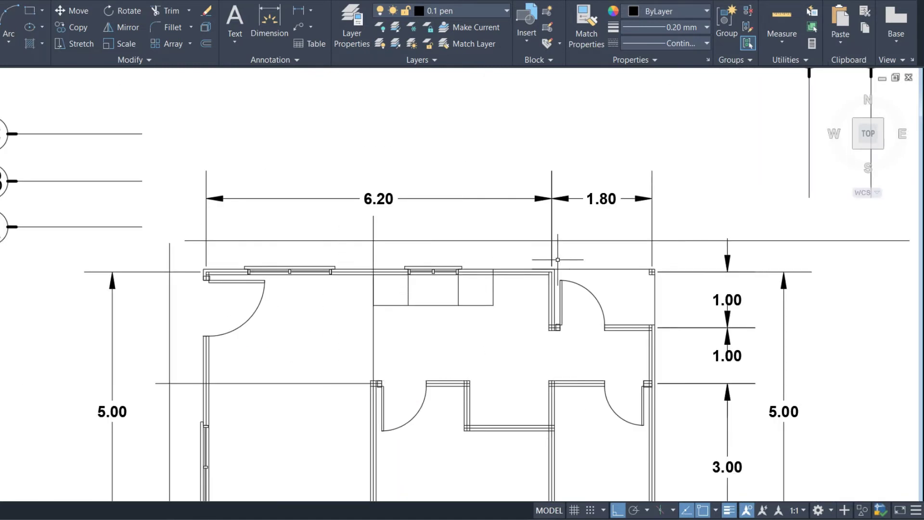
pyautogui.scroll(-2, 319, 240)
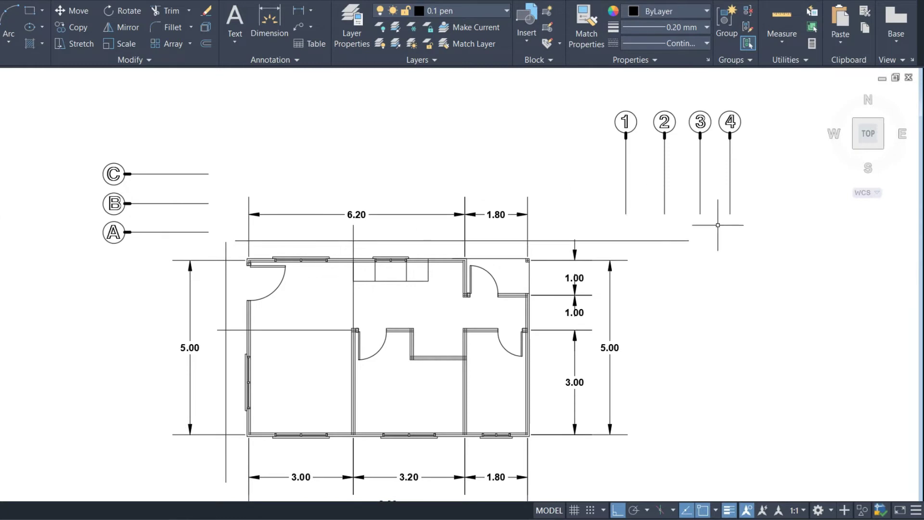
pyautogui.click(743, 221)
# Step: Move grid bubble 1 so its grid line sits on the left wall
pyautogui.click(593, 89)
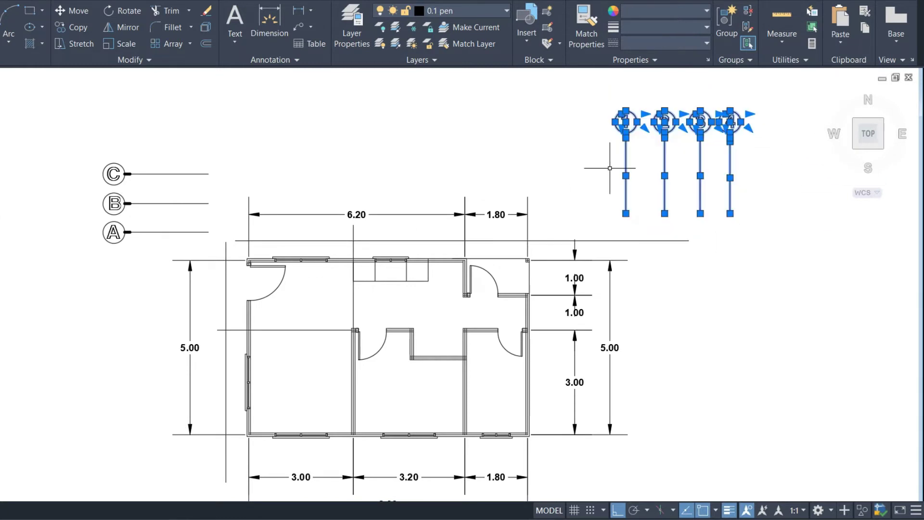
pyautogui.press('m')
pyautogui.press('Return')
pyautogui.click(625, 213)
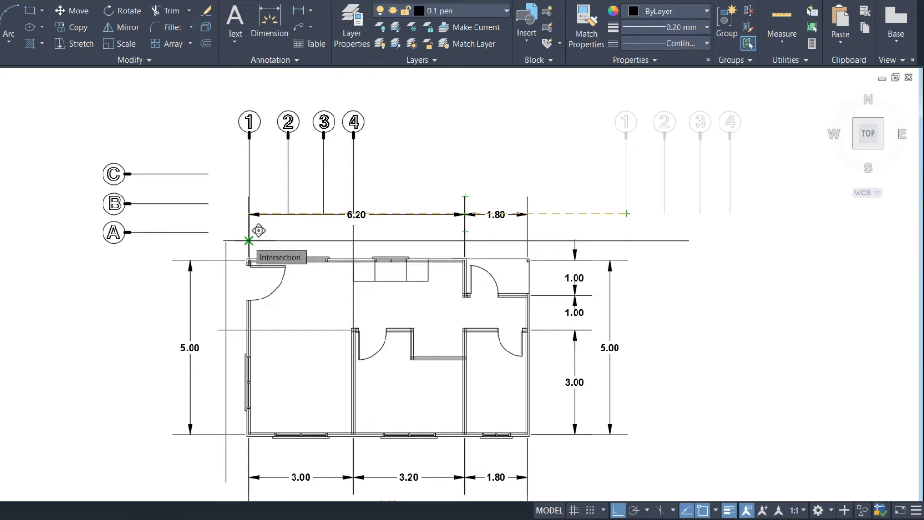
pyautogui.press('Escape')
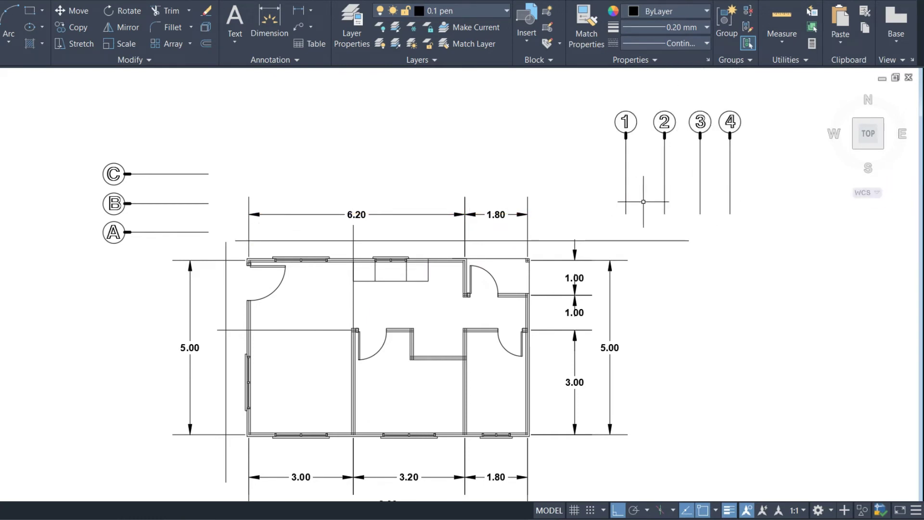
pyautogui.click(629, 215)
pyautogui.click(591, 91)
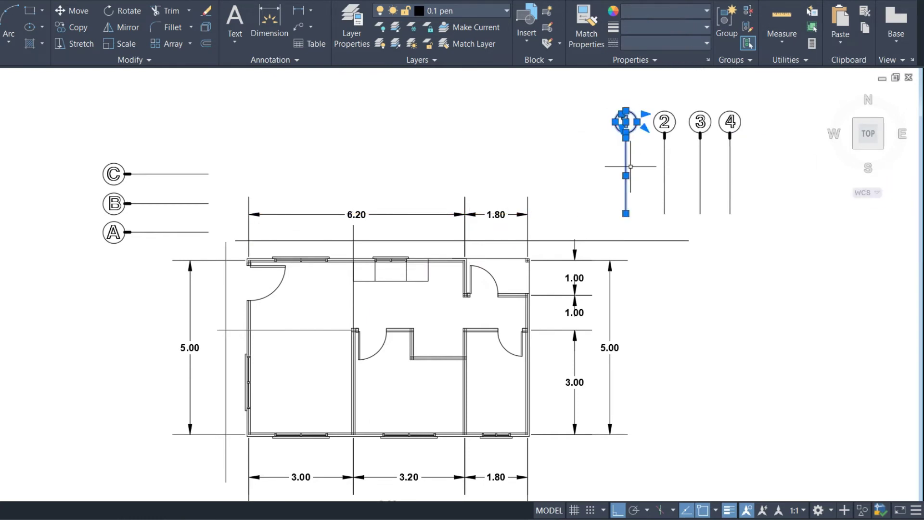
pyautogui.press('m')
pyautogui.press('space')
pyautogui.click(626, 213)
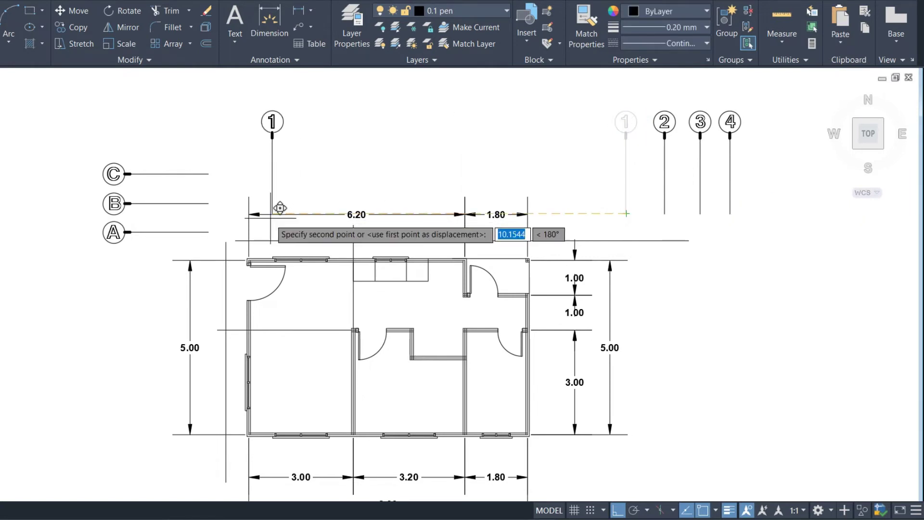
pyautogui.click(249, 239)
# Step: Move bubble 2 onto the interior wall and bubble 3 to the 6.20 dimension's right end
pyautogui.click(672, 222)
pyautogui.click(627, 91)
pyautogui.press('space')
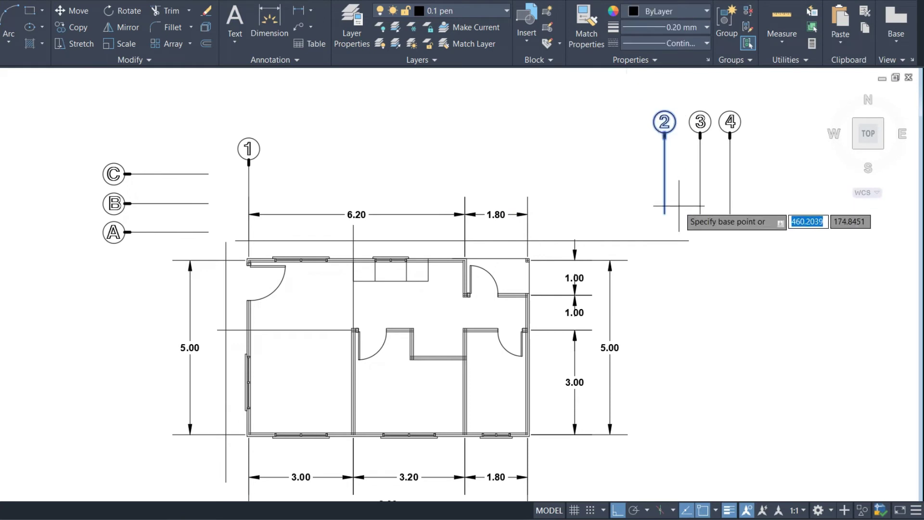
pyautogui.click(664, 213)
pyautogui.click(353, 240)
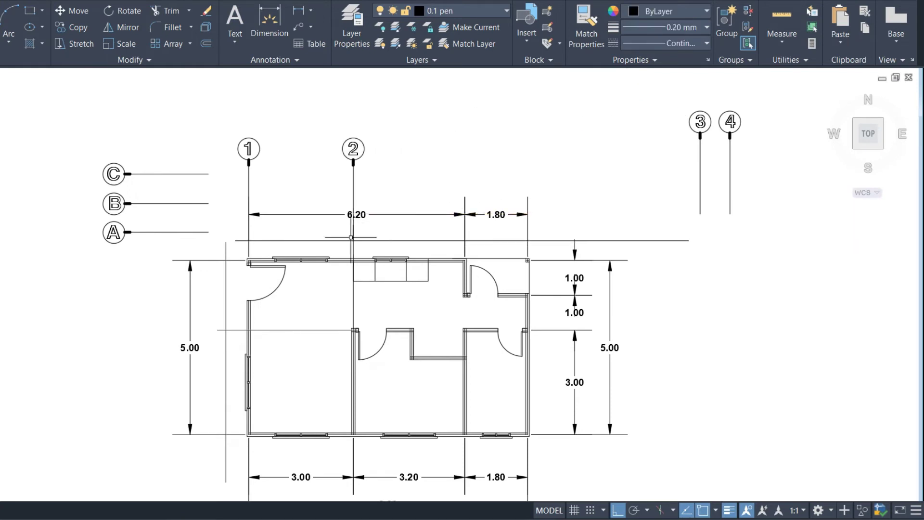
pyautogui.click(706, 224)
pyautogui.click(666, 97)
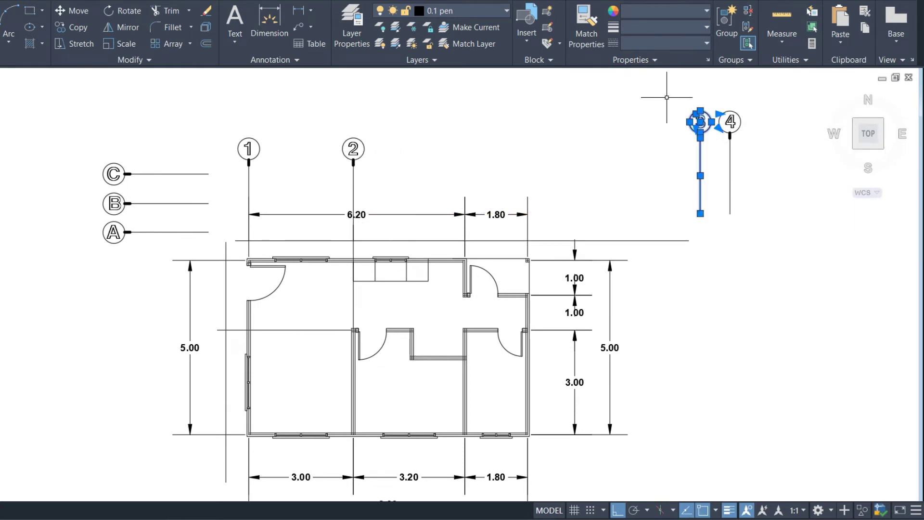
pyautogui.write('m')
pyautogui.press('space')
pyautogui.click(700, 213)
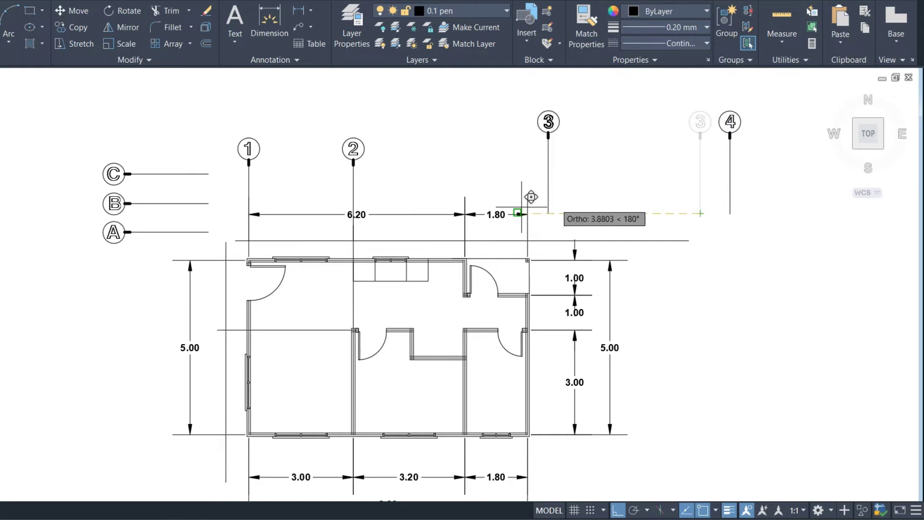
pyautogui.click(462, 236)
# Step: Move grid bubble 4 to the right end of the 1.80 dimension
pyautogui.click(737, 231)
pyautogui.click(701, 96)
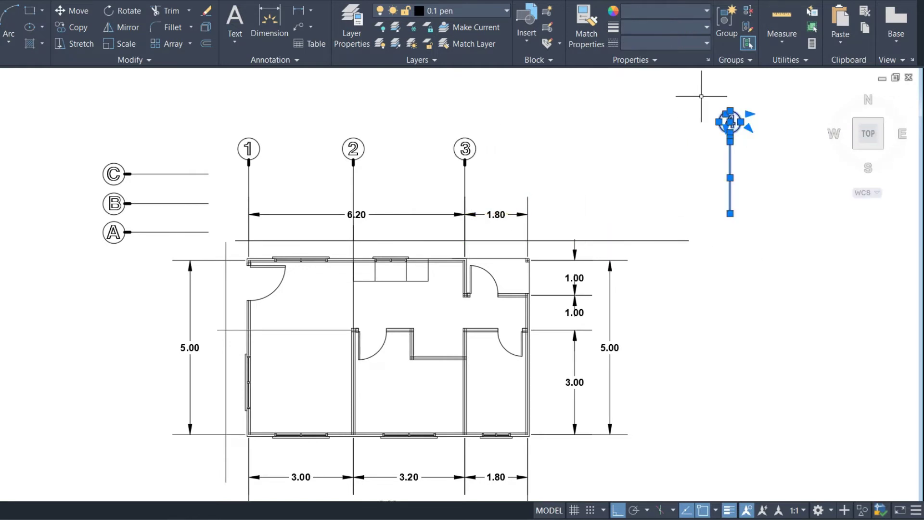
pyautogui.press('space')
pyautogui.click(730, 213)
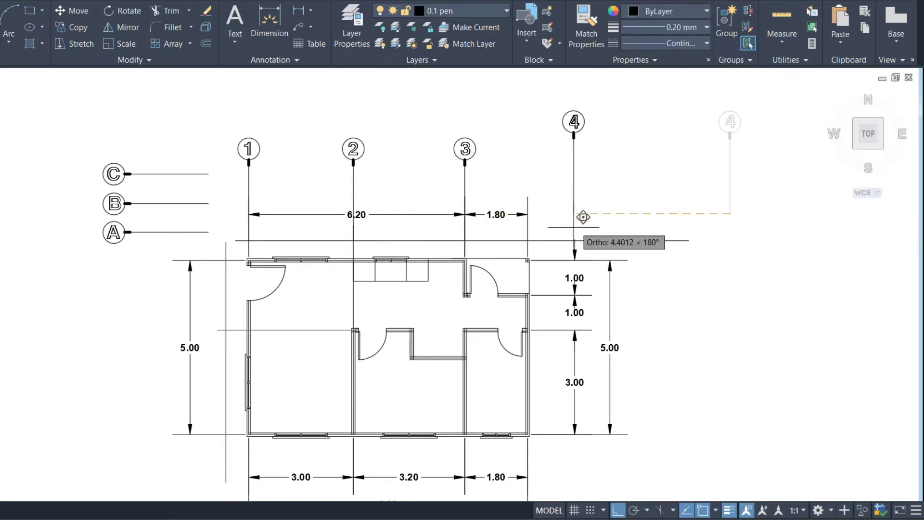
pyautogui.click(527, 214)
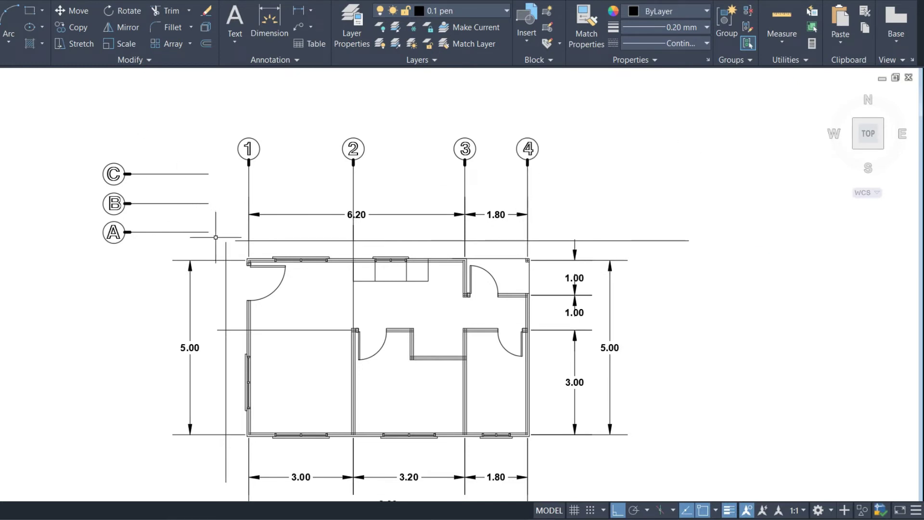
# Step: Move bubble A onto the bottom wall line and bubble B level with the interior wall
pyautogui.click(216, 241)
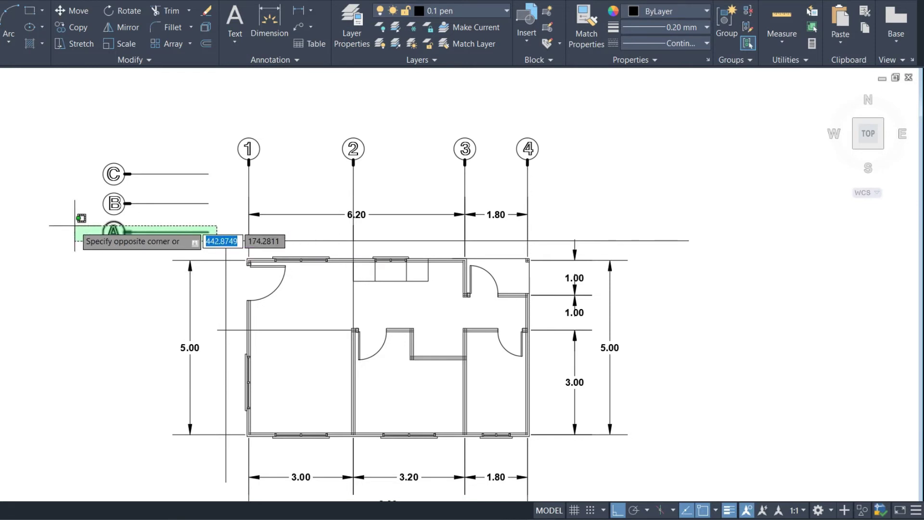
pyautogui.click(74, 221)
pyautogui.press('Return')
pyautogui.click(208, 232)
pyautogui.click(220, 434)
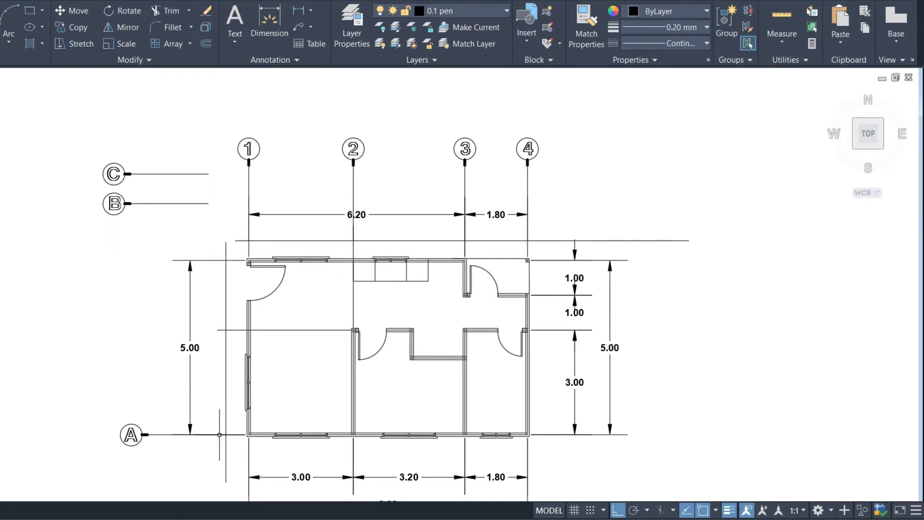
pyautogui.click(214, 212)
pyautogui.click(85, 194)
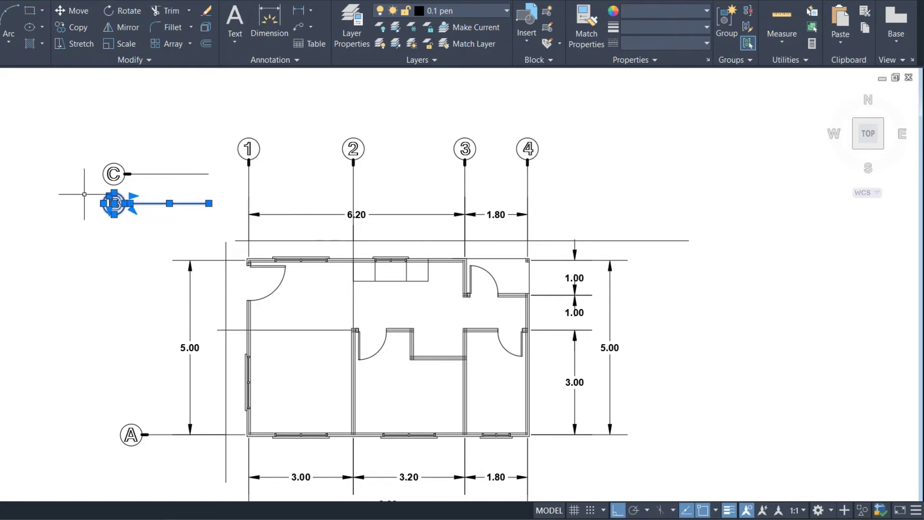
pyautogui.write('m')
pyautogui.press('Return')
pyautogui.click(208, 203)
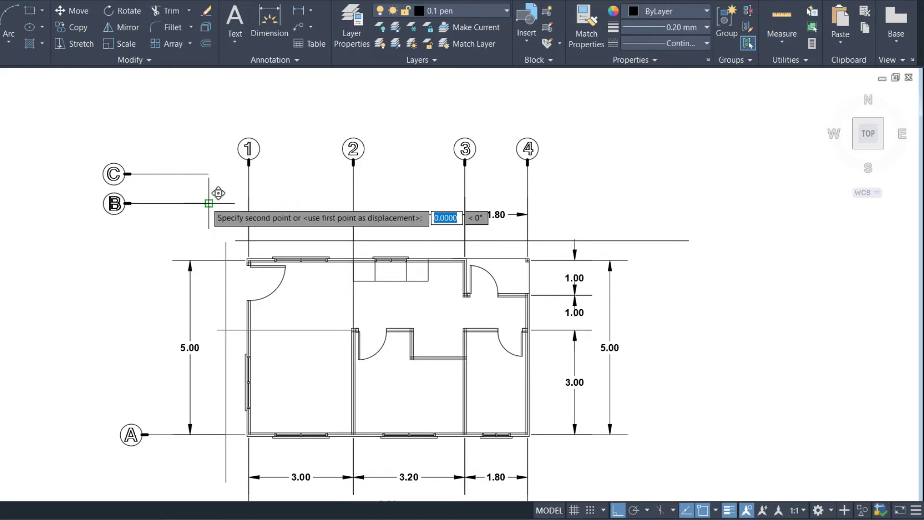
pyautogui.click(219, 329)
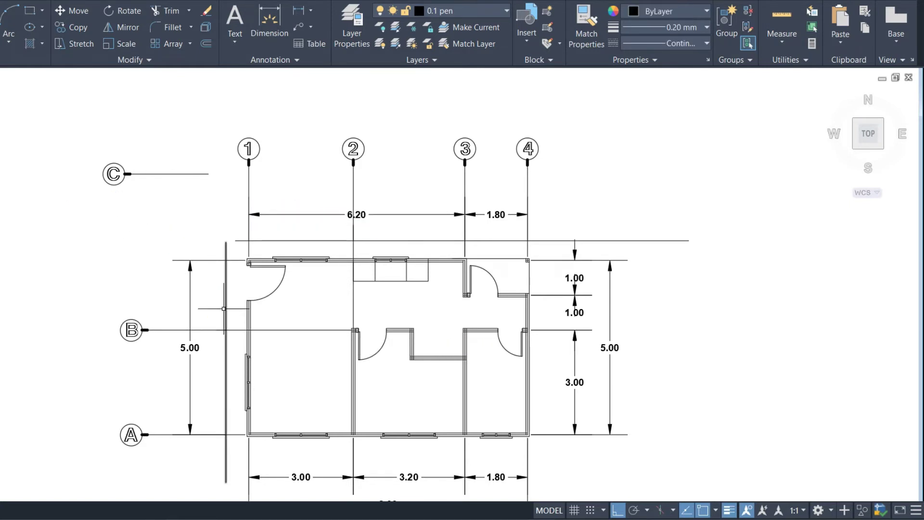
# Step: Move grid bubble C so its line runs along the top wall
pyautogui.click(217, 192)
pyautogui.click(69, 131)
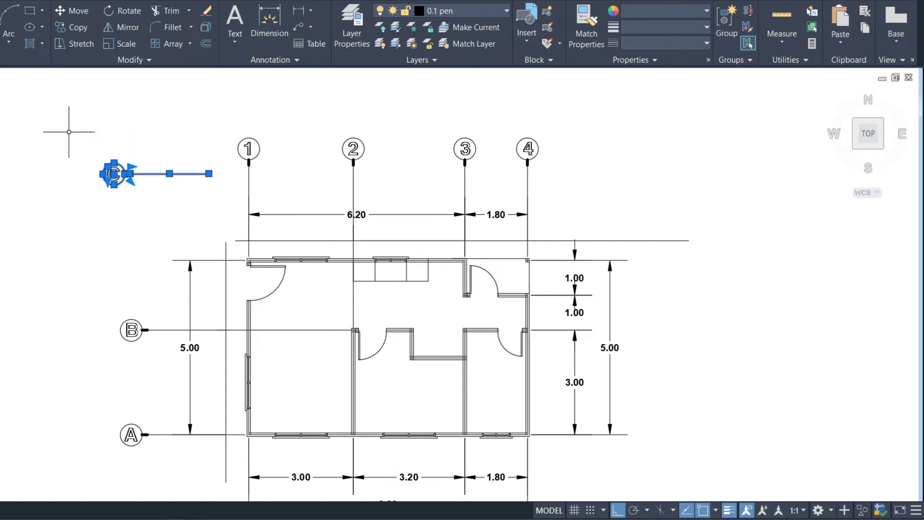
pyautogui.write('m')
pyautogui.press('Return')
pyautogui.click(209, 173)
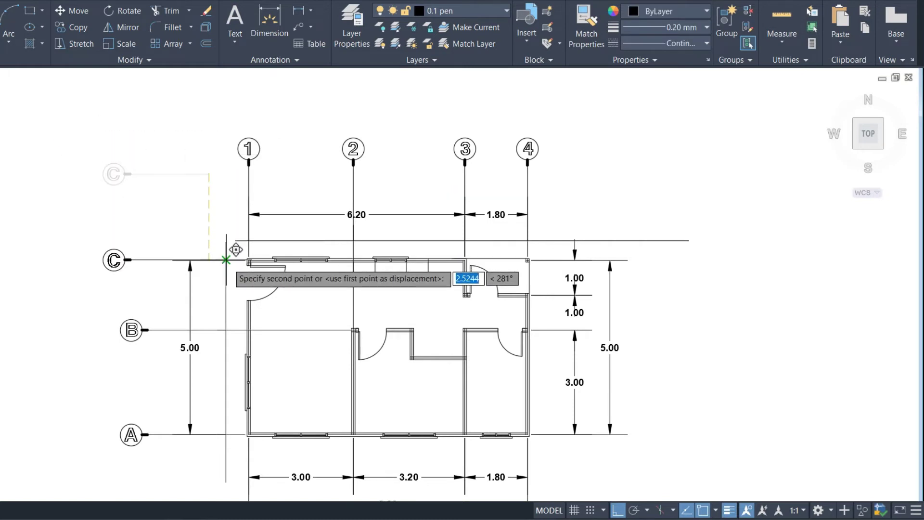
pyautogui.click(226, 259)
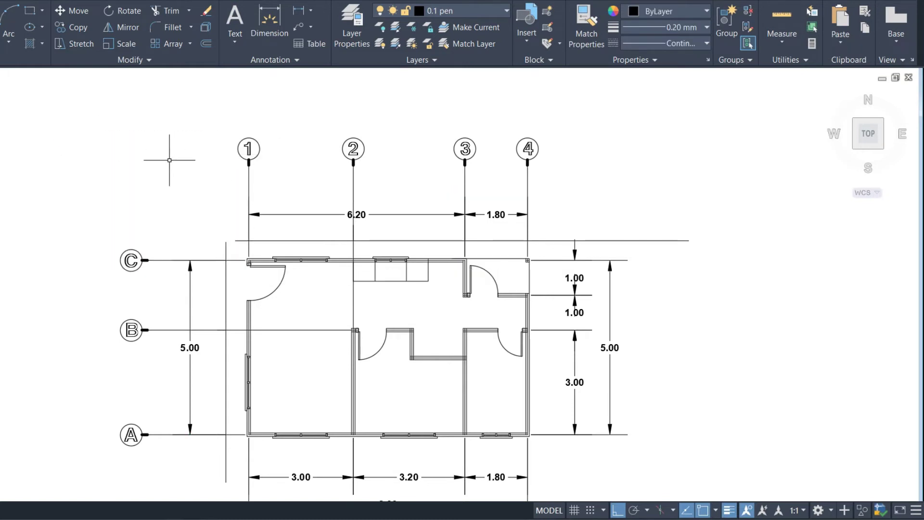
pyautogui.click(225, 306)
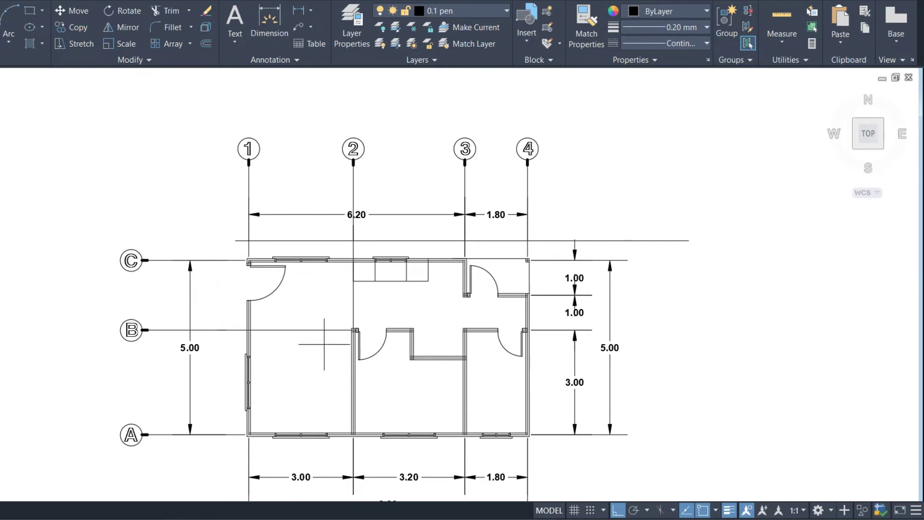
pyautogui.write('e')
# Step: Erase the selected leftover construction lines around the plan
pyautogui.press('Return')
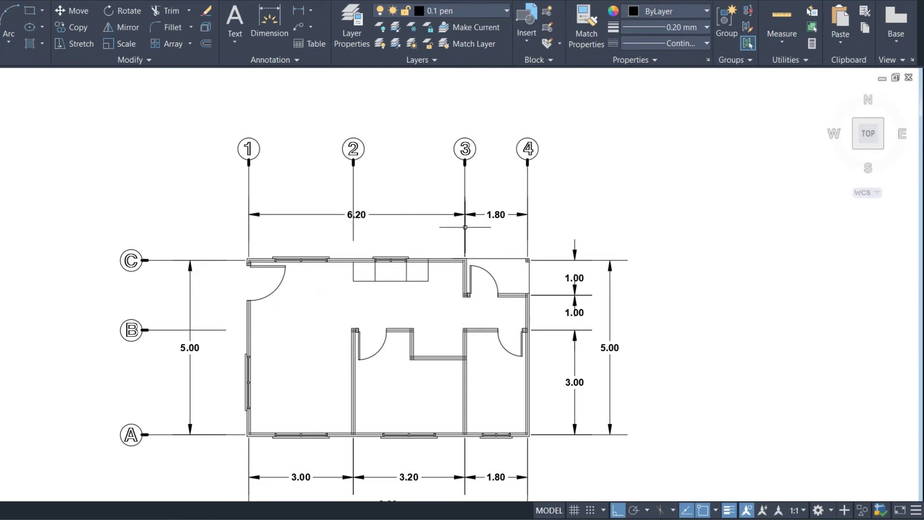
pyautogui.scroll(3, 515, 294)
pyautogui.scroll(-1, 615, 250)
pyautogui.scroll(-5, 626, 248)
pyautogui.scroll(3, 640, 247)
# Step: Pan and zoom in to inspect the top-right corner column
pyautogui.moveTo(639, 248); pyautogui.dragTo(654, 264, button='middle')
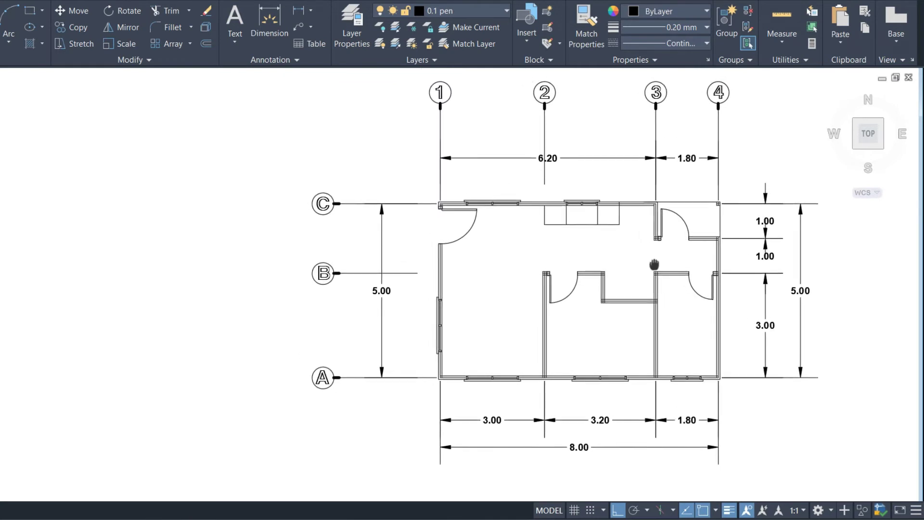
pyautogui.scroll(8, 722, 226)
pyautogui.scroll(2, 707, 206)
pyautogui.scroll(4, 691, 216)
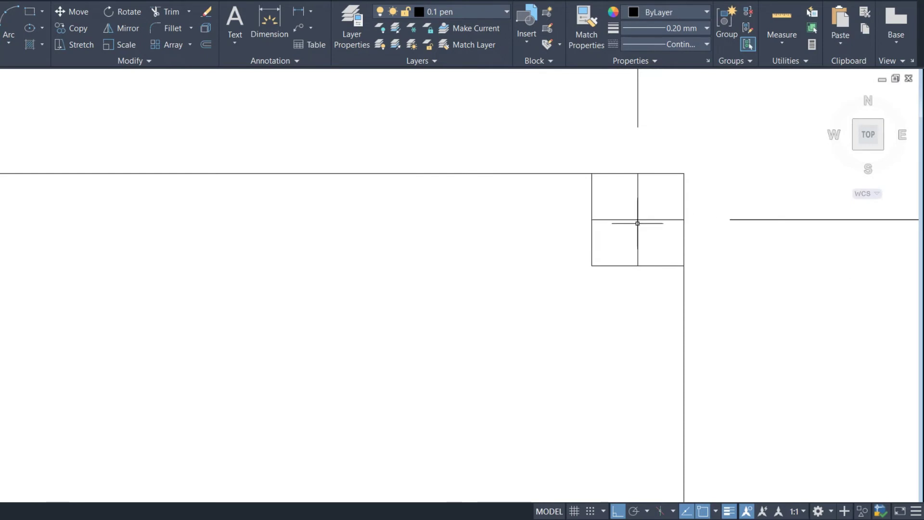
pyautogui.scroll(-3, 637, 223)
pyautogui.scroll(5, 599, 223)
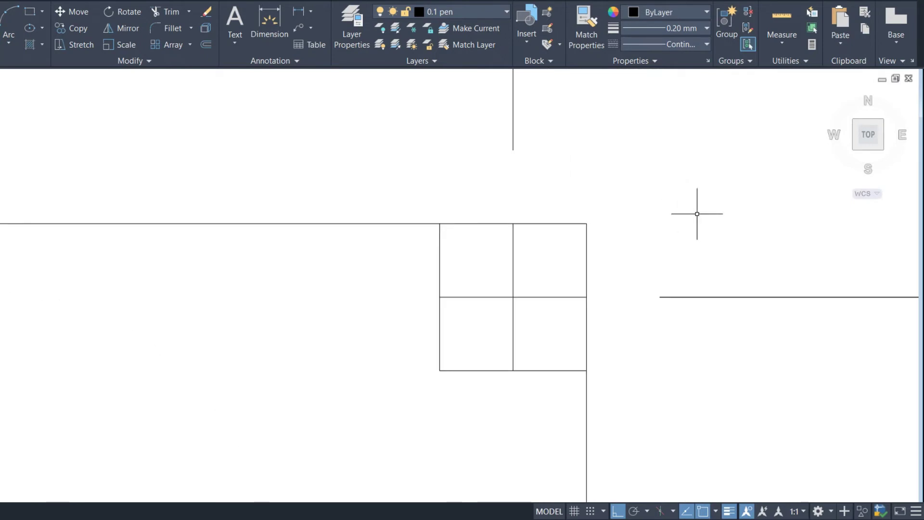
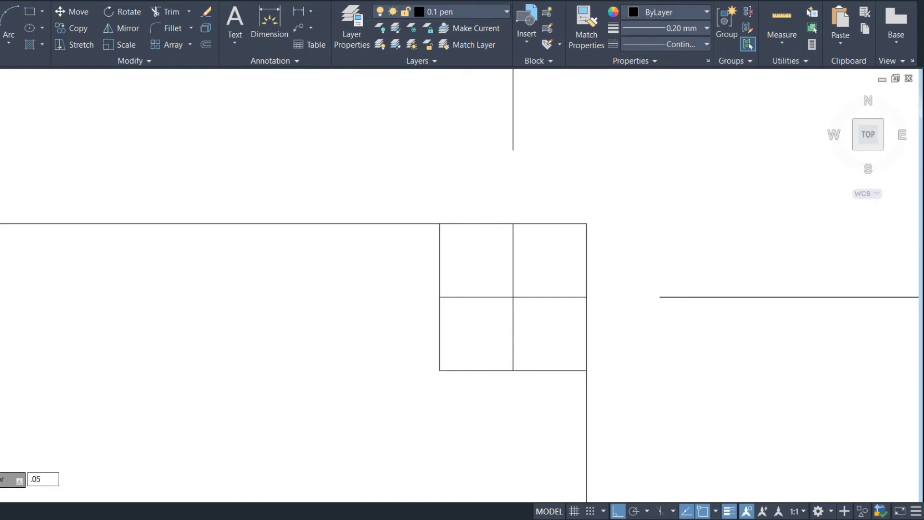
# Step: Offset the column box's top, left and bottom edges outward
pyautogui.click(530, 223)
pyautogui.click(530, 186)
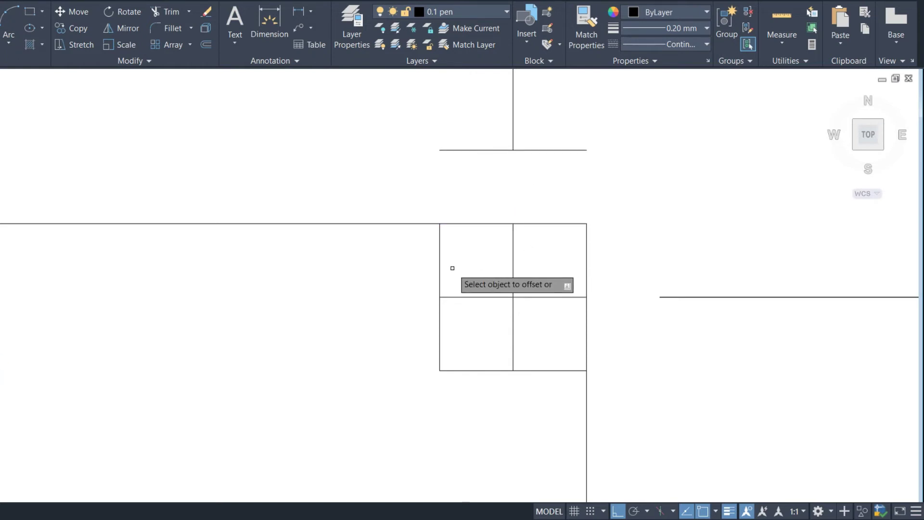
pyautogui.click(437, 260)
pyautogui.click(384, 260)
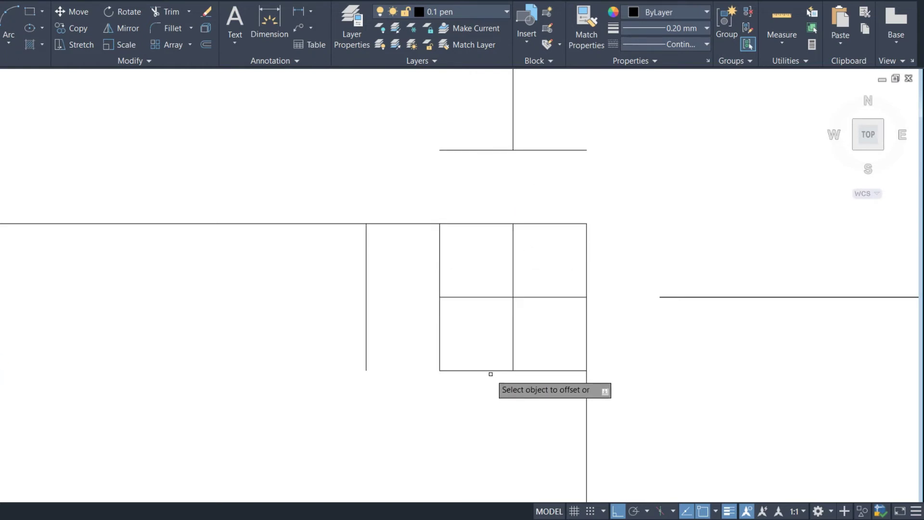
pyautogui.click(490, 372)
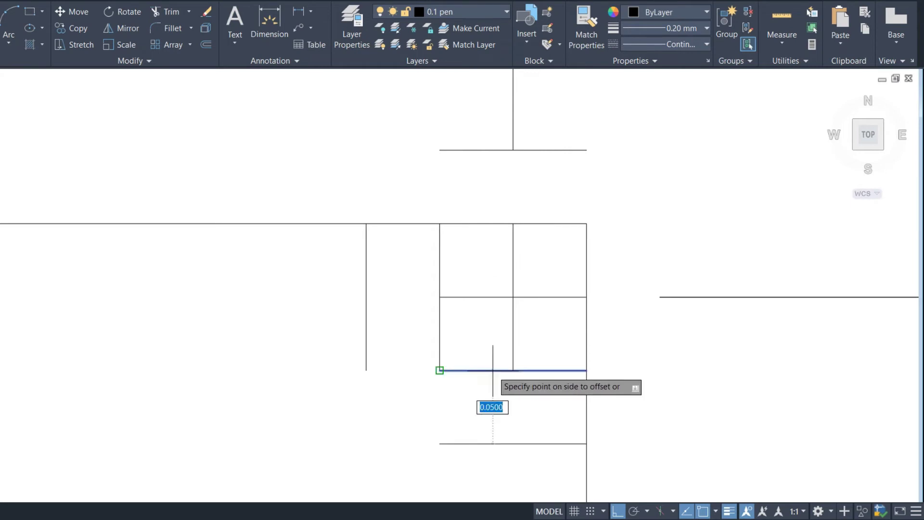
pyautogui.click(517, 414)
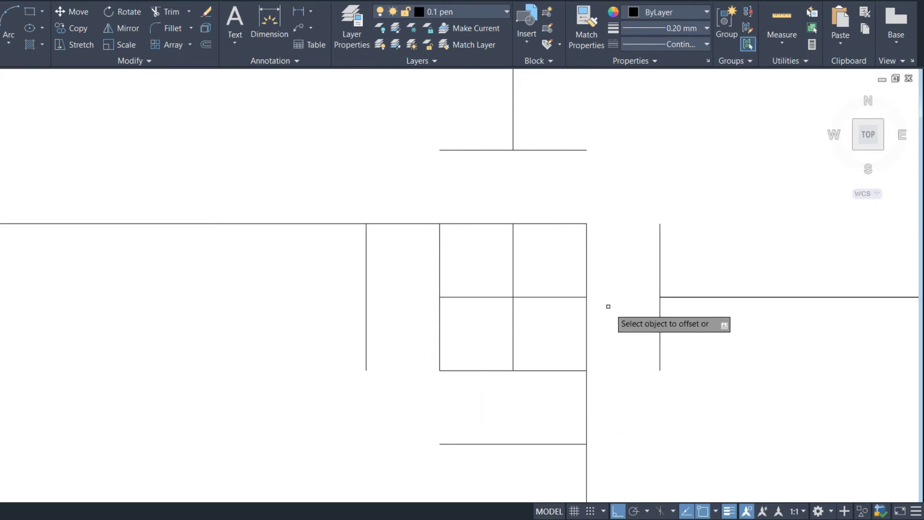
pyautogui.scroll(-2, 603, 302)
# Step: Draw a vertical boundary line to the right of the box
pyautogui.click(480, 196)
pyautogui.click(661, 155)
pyautogui.click(685, 390)
pyautogui.press('Escape')
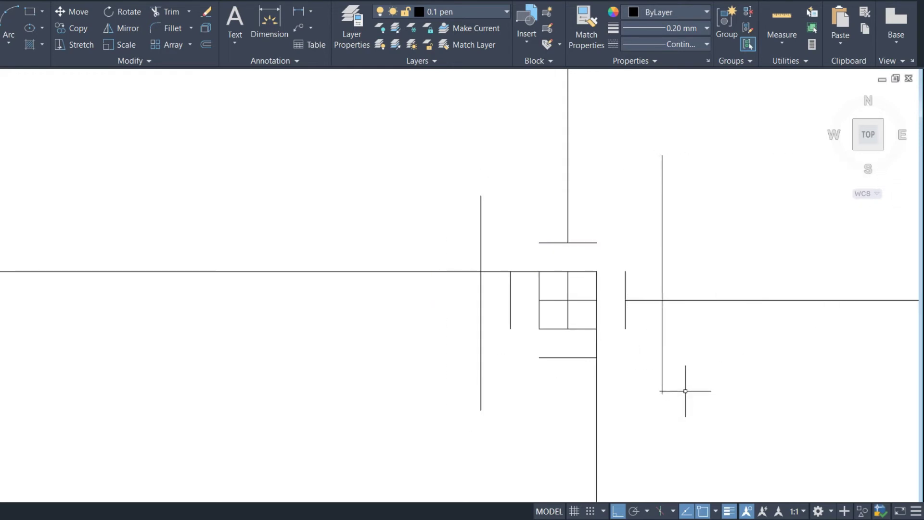
pyautogui.write('e')
# Step: Extend the top, bottom and vertical lines to close the outline corners
pyautogui.press('Return')
pyautogui.click(600, 210)
pyautogui.click(534, 248)
pyautogui.click(546, 229)
pyautogui.click(510, 294)
pyautogui.click(551, 371)
pyautogui.press('Return')
pyautogui.click(606, 308)
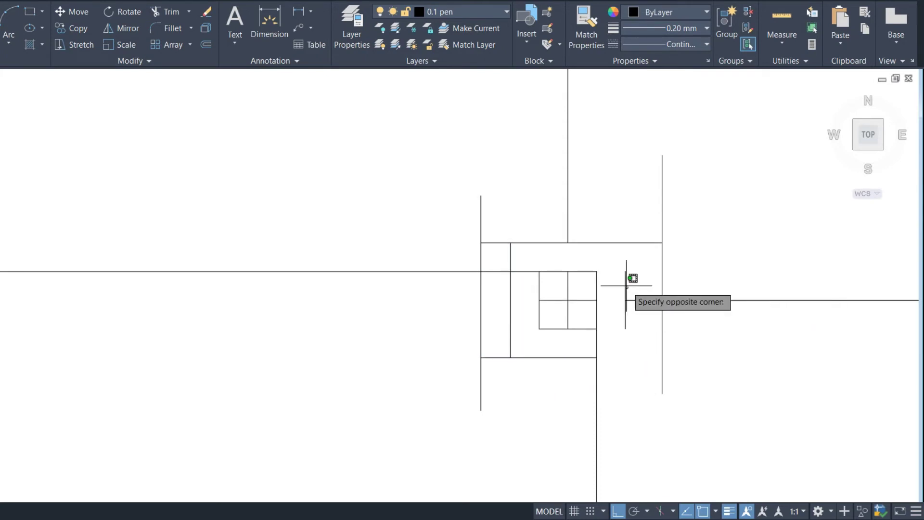
pyautogui.click(639, 269)
pyautogui.click(574, 372)
pyautogui.click(562, 342)
pyautogui.click(625, 323)
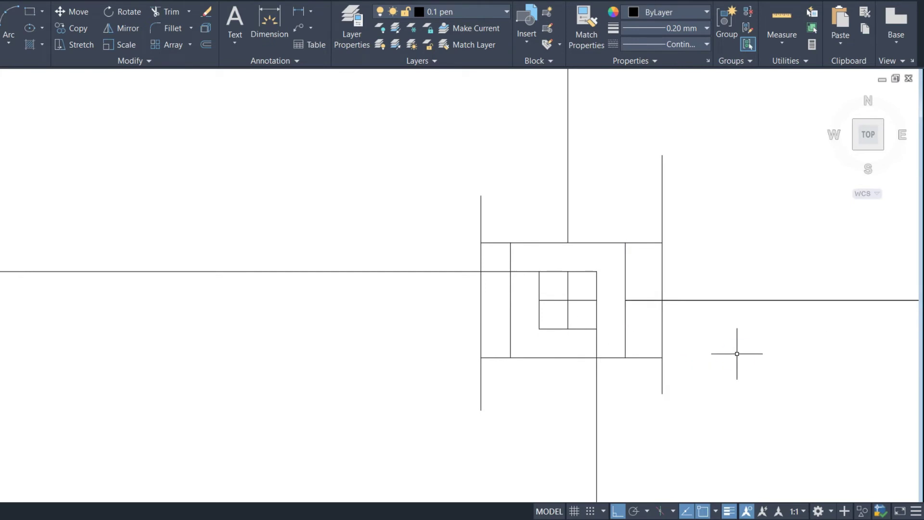
pyautogui.write('tr')
# Step: Trim the overhanging line pieces on the right and left of the square
pyautogui.press('Return')
pyautogui.click(697, 385)
pyautogui.click(653, 332)
pyautogui.click(683, 263)
pyautogui.click(645, 231)
pyautogui.click(495, 255)
pyautogui.click(480, 237)
pyautogui.click(489, 373)
pyautogui.click(452, 324)
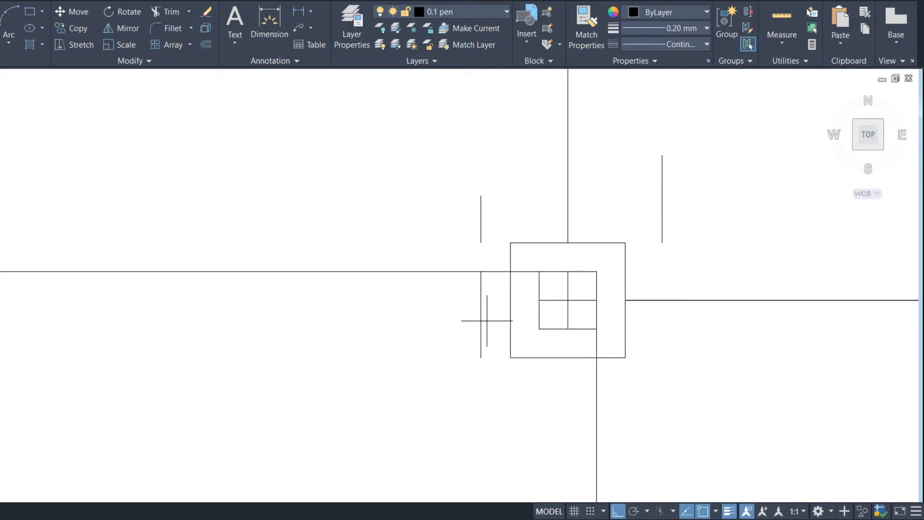
# Step: Erase the inner grid lines and the short leftover vertical segment
pyautogui.click(480, 221)
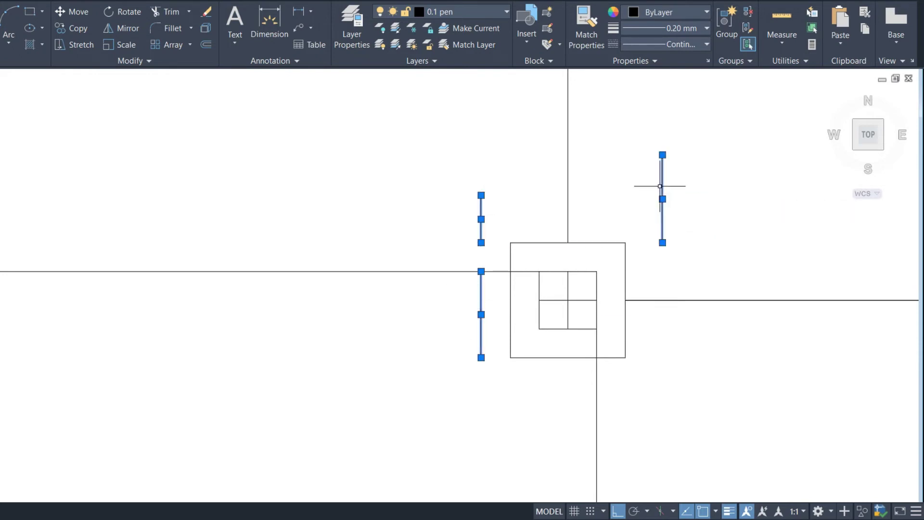
pyautogui.click(535, 258)
pyautogui.click(605, 341)
pyautogui.write('e')
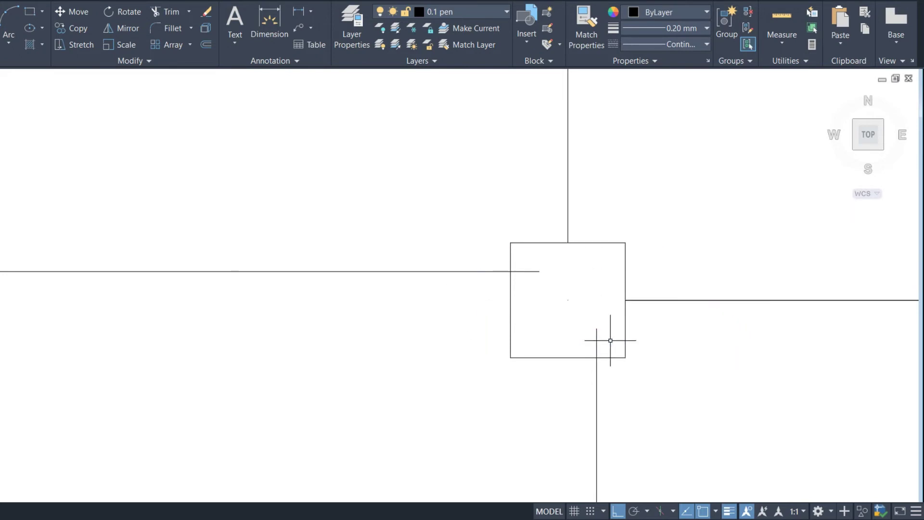
pyautogui.press('Return')
# Step: Trim the short grid segments between the walls and delete the leftover grid lines
pyautogui.moveTo(608, 338); pyautogui.dragTo(532, 250)
pyautogui.scroll(-5, 656, 278)
pyautogui.scroll(-2, 654, 272)
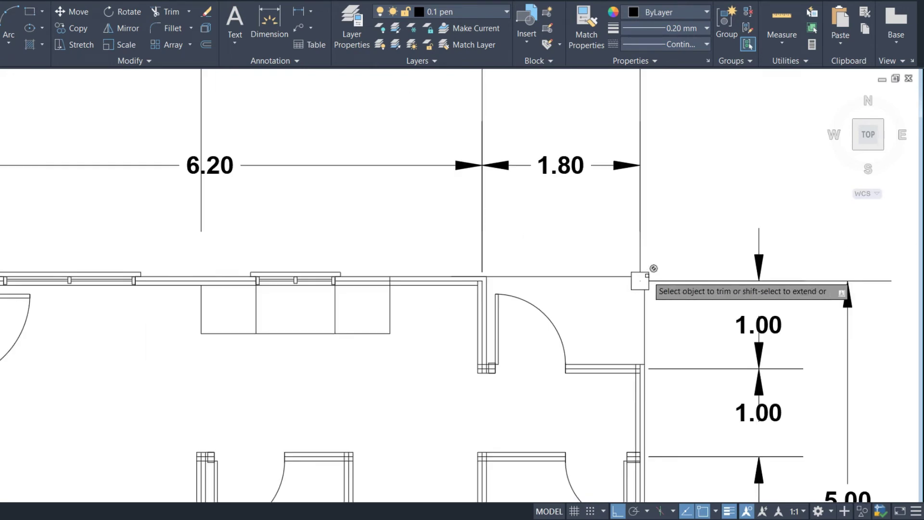
pyautogui.scroll(5, 647, 385)
pyautogui.scroll(4, 642, 365)
pyautogui.press('Escape')
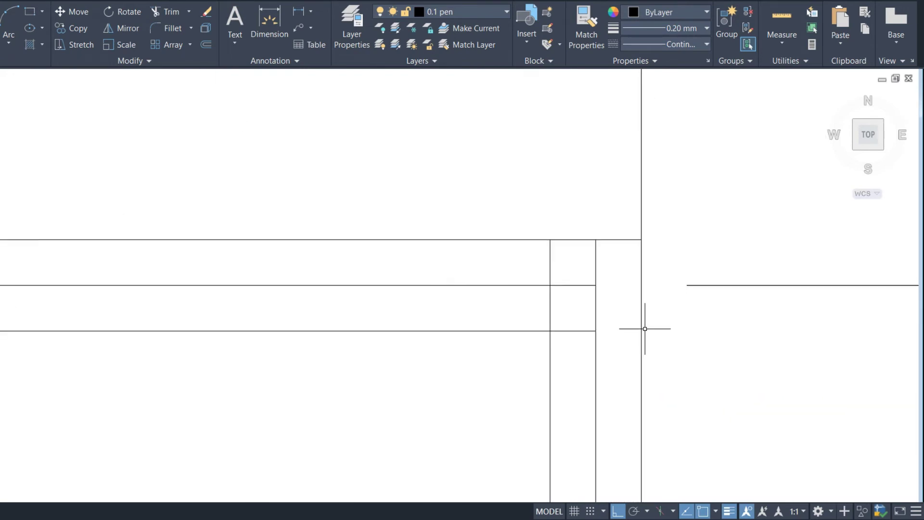
pyautogui.write('tr')
pyautogui.press('Return')
pyautogui.click(621, 347)
pyautogui.click(596, 284)
pyautogui.moveTo(610, 303); pyautogui.dragTo(517, 262)
pyautogui.moveTo(599, 310); pyautogui.dragTo(520, 270)
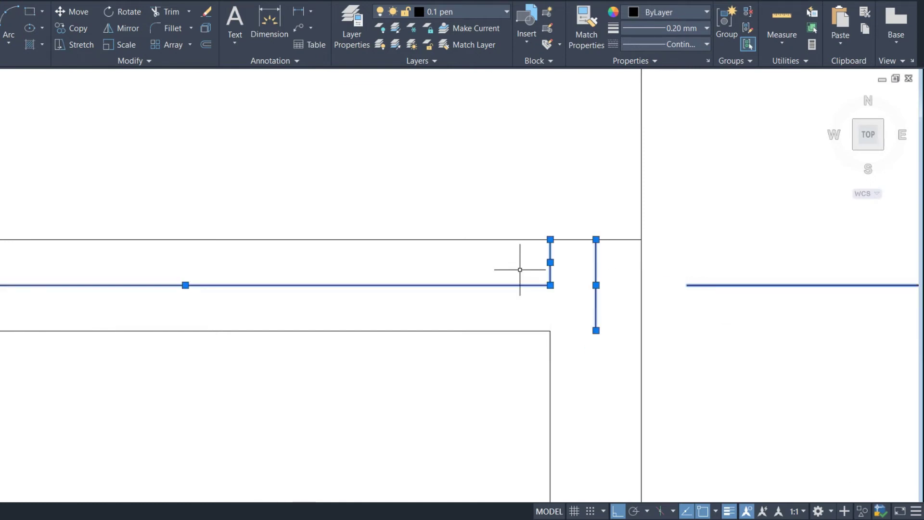
pyautogui.press('Delete')
# Step: Trim the short line pieces at the grid corner
pyautogui.scroll(-3, 519, 270)
pyautogui.scroll(-2, 485, 264)
pyautogui.scroll(2, 340, 272)
pyautogui.scroll(3, 417, 262)
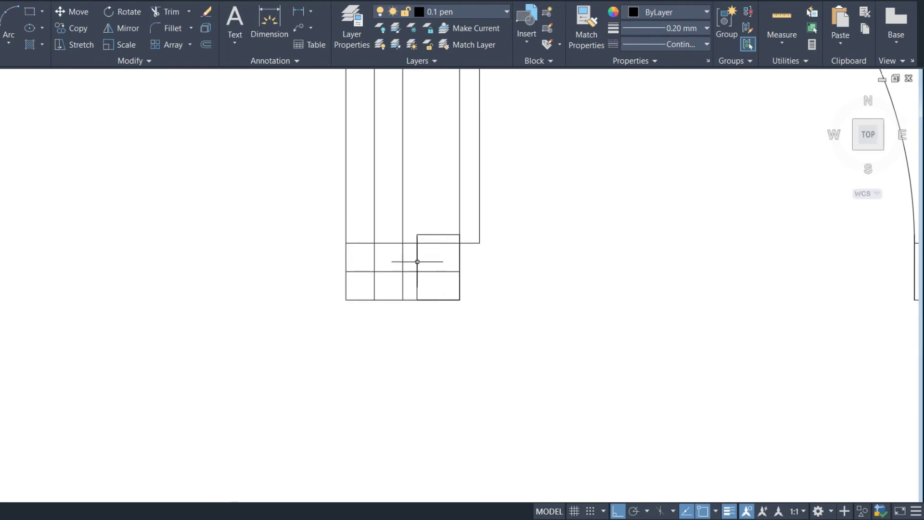
pyautogui.scroll(4, 439, 225)
pyautogui.press('Return')
pyautogui.moveTo(412, 248); pyautogui.dragTo(371, 217)
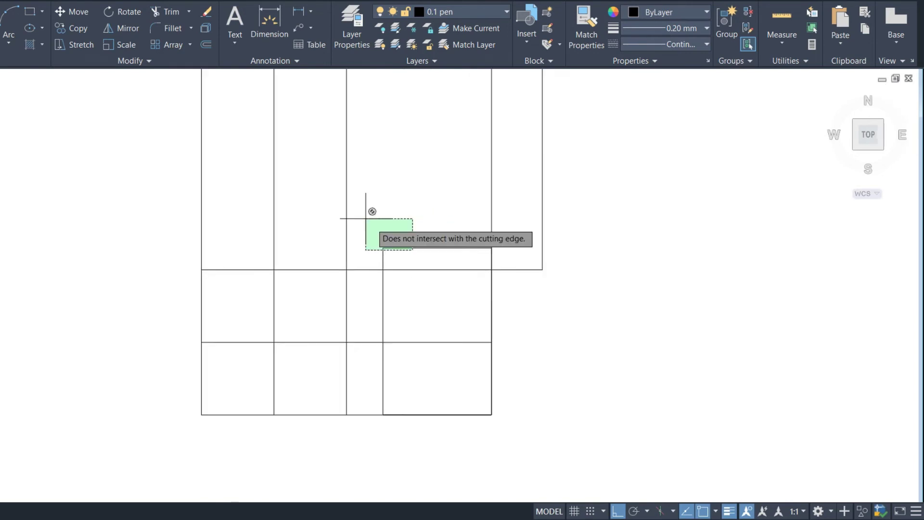
pyautogui.press('Escape')
pyautogui.click(438, 248)
# Step: Trim the lower-left line segments and select the leftover L-shaped line
pyautogui.press('Return')
pyautogui.click(411, 359)
pyautogui.click(242, 310)
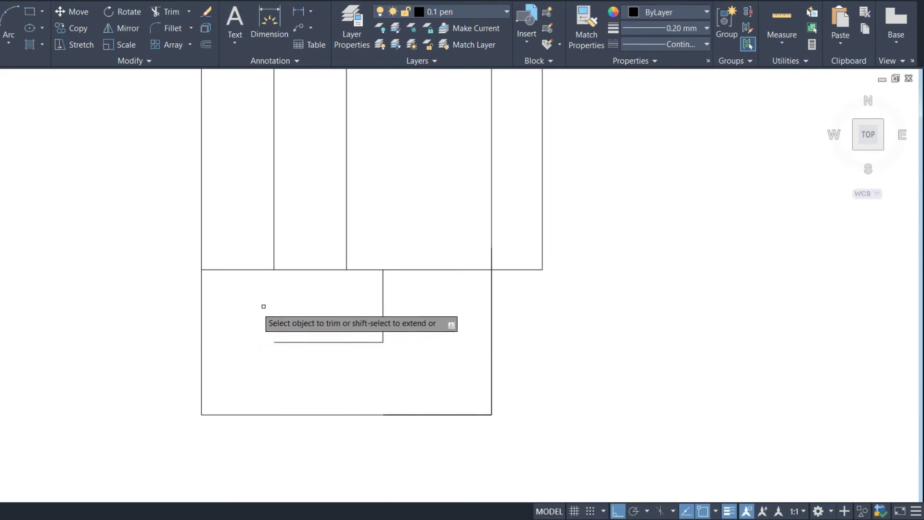
pyautogui.press('Return')
pyautogui.click(383, 327)
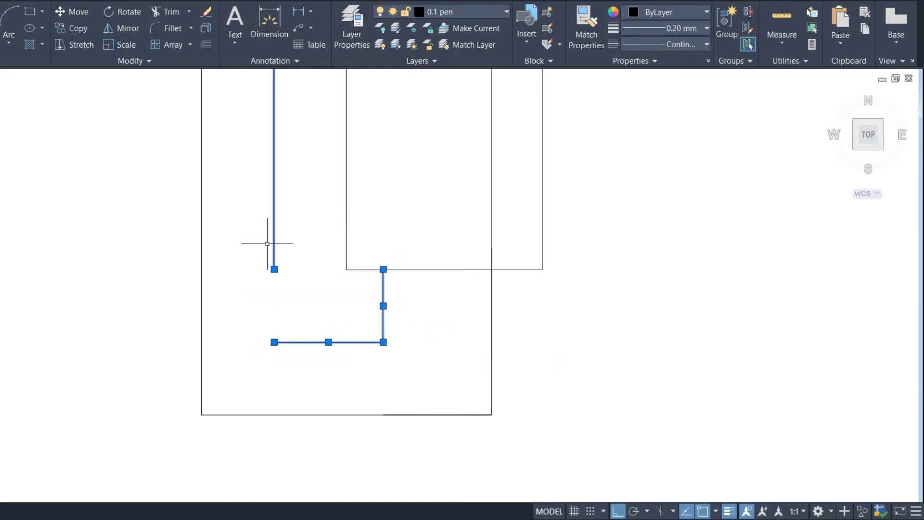
# Step: Trim the vertical segment at the wall corner
pyautogui.scroll(-4, 382, 335)
pyautogui.scroll(6, 351, 177)
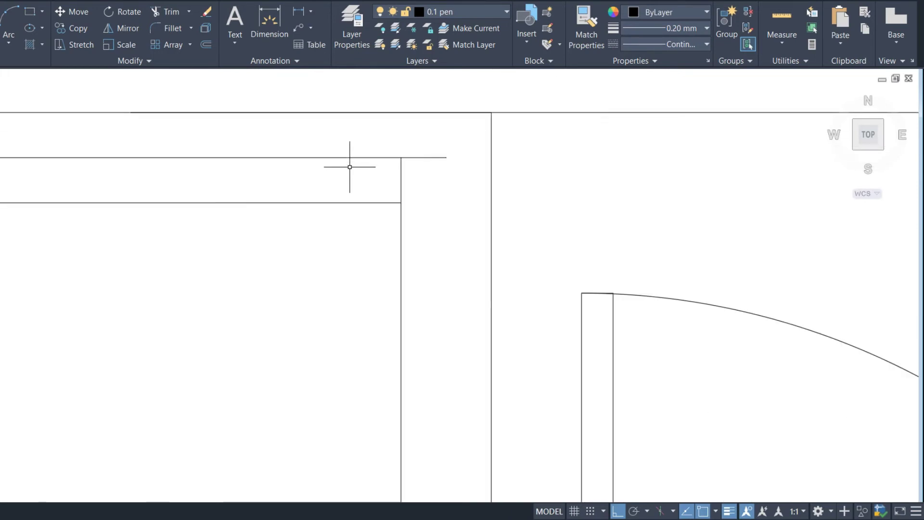
pyautogui.write('tr')
pyautogui.press('Return')
pyautogui.moveTo(452, 182); pyautogui.dragTo(396, 134)
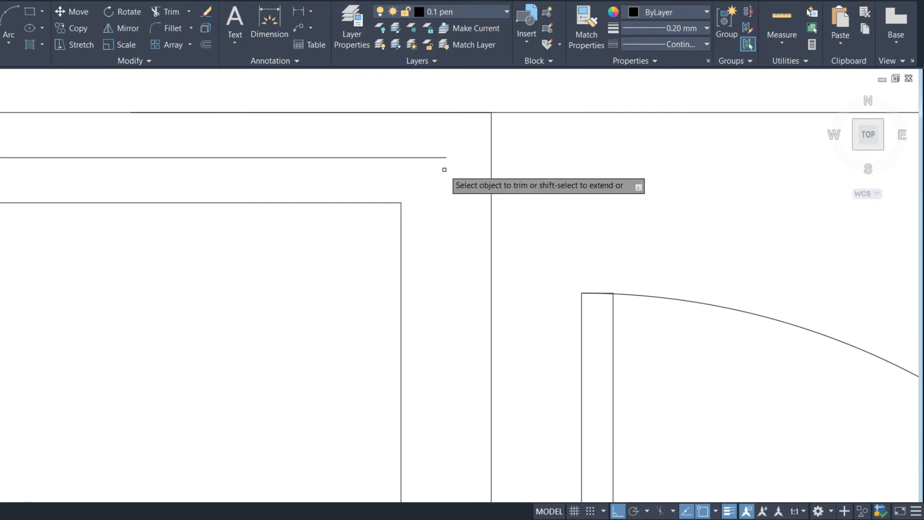
pyautogui.scroll(-6, 618, 214)
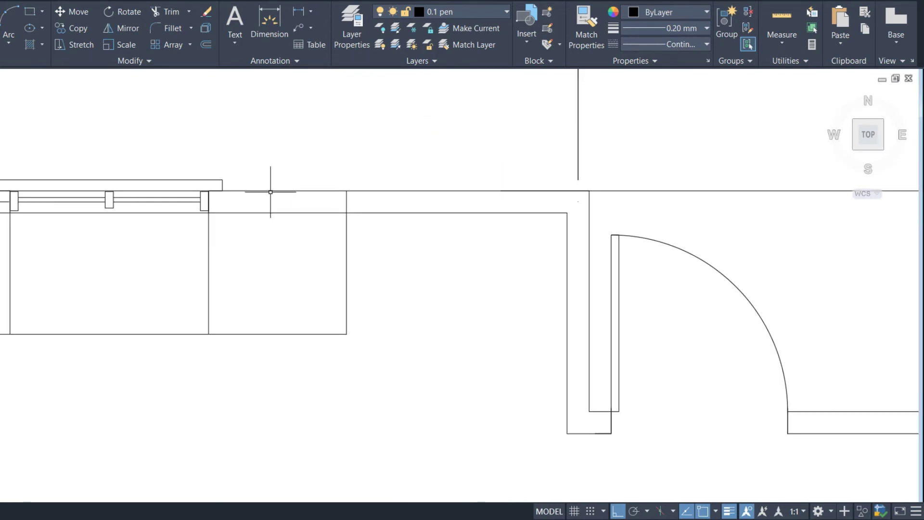
pyautogui.write('tr')
# Step: Delete the stray middle wall line near the windows and door
pyautogui.press('Return')
pyautogui.scroll(2, 347, 197)
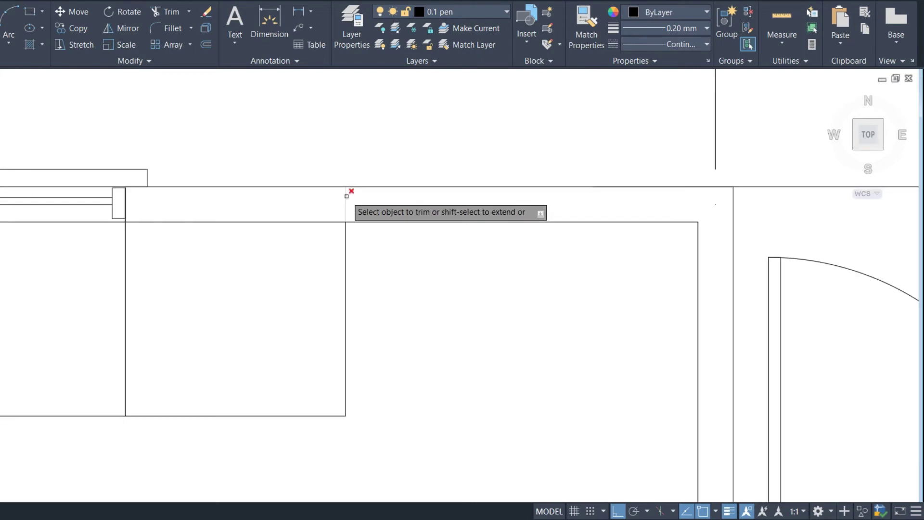
pyautogui.scroll(-2, 466, 204)
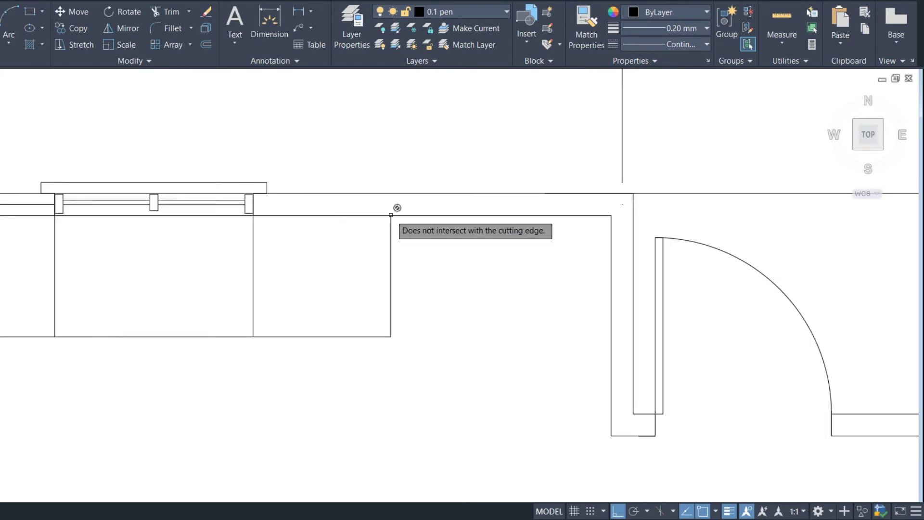
pyautogui.scroll(-2, 392, 209)
pyautogui.scroll(4, 87, 199)
pyautogui.scroll(-2, 447, 240)
pyautogui.scroll(2, 33, 219)
pyautogui.scroll(2, 36, 221)
pyautogui.click(279, 247)
pyautogui.press('Delete')
pyautogui.scroll(-4, 417, 208)
pyautogui.moveTo(265, 295)
pyautogui.mouseDown(button='middle')
pyautogui.moveTo(427, 294)
pyautogui.moveTo(433, 268)
pyautogui.mouseUp(button='middle')
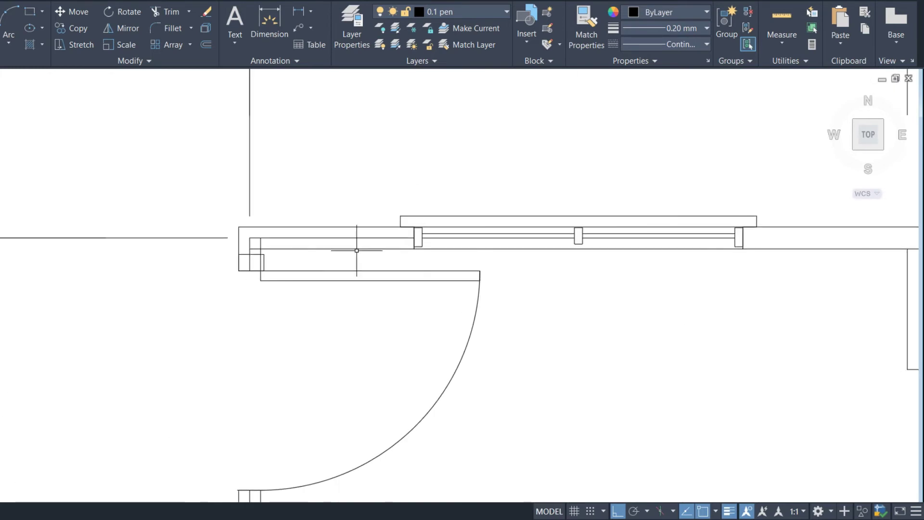
pyautogui.scroll(3, 236, 226)
# Step: Trim the small wall box edges and short wall segments against the vertical wall line
pyautogui.write('r')
pyautogui.press('Return')
pyautogui.scroll(1, 238, 223)
pyautogui.click(307, 311)
pyautogui.click(289, 298)
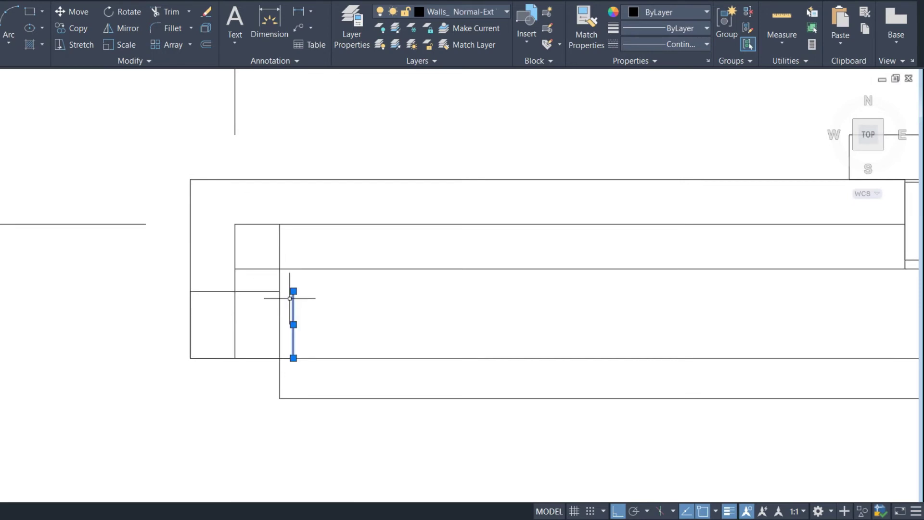
pyautogui.press('Return')
pyautogui.click(234, 246)
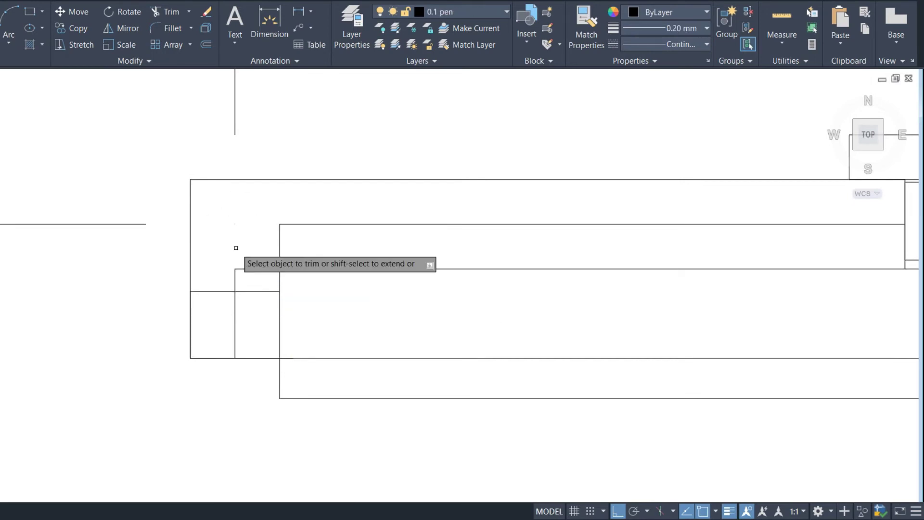
pyautogui.click(241, 301)
pyautogui.click(292, 240)
pyautogui.click(269, 214)
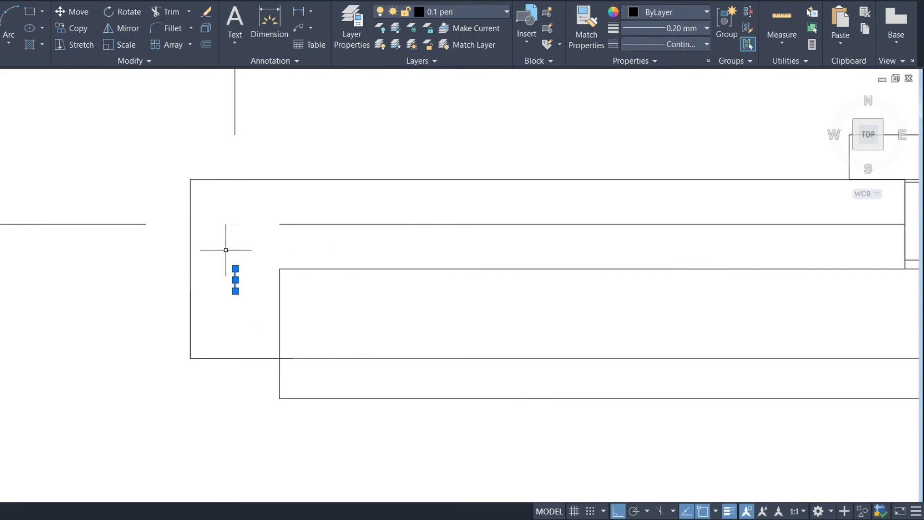
pyautogui.click(287, 215)
pyautogui.scroll(-2, 235, 247)
pyautogui.scroll(-2, 309, 232)
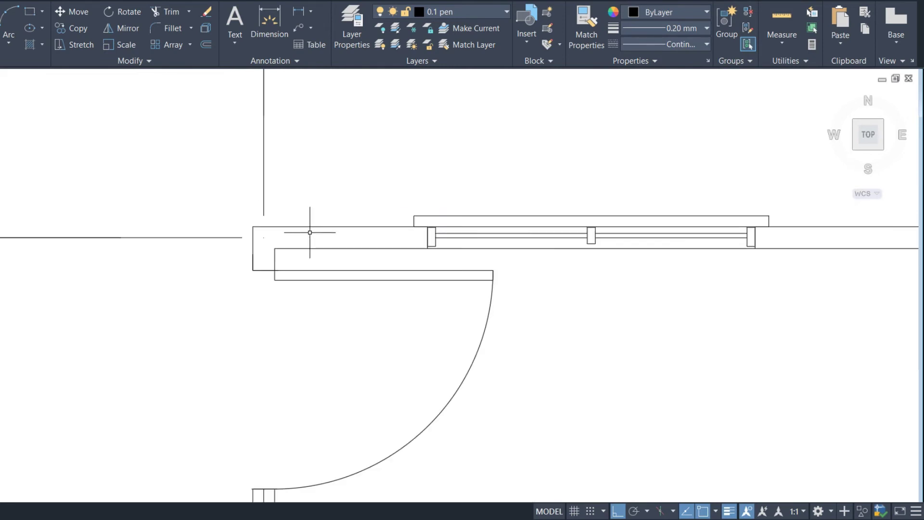
# Step: Trim the overlapping wall lines where the partition meets the bottom wall
pyautogui.scroll(-2, 389, 198)
pyautogui.moveTo(351, 335); pyautogui.dragTo(391, 240, button='middle')
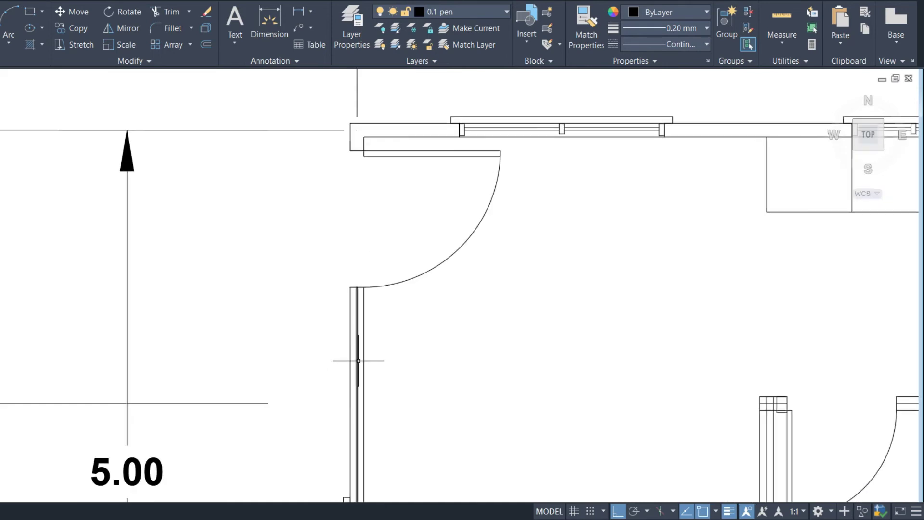
pyautogui.scroll(-2, 449, 275)
pyautogui.scroll(-2, 388, 457)
pyautogui.scroll(3, 387, 458)
pyautogui.scroll(3, 420, 409)
pyautogui.scroll(-3, 422, 454)
pyautogui.scroll(6, 428, 456)
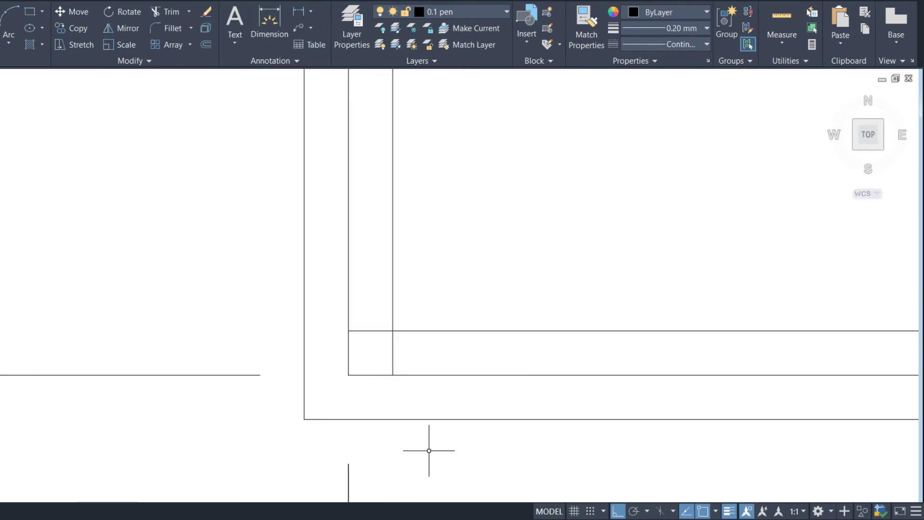
pyautogui.press('Return')
pyautogui.moveTo(415, 398); pyautogui.dragTo(377, 341)
pyautogui.moveTo(371, 382); pyautogui.dragTo(346, 316)
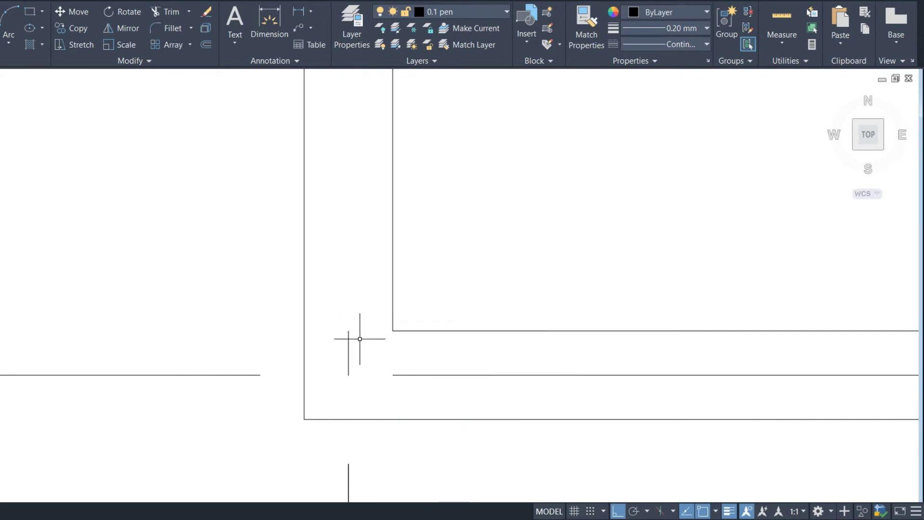
pyautogui.moveTo(425, 410); pyautogui.dragTo(399, 354)
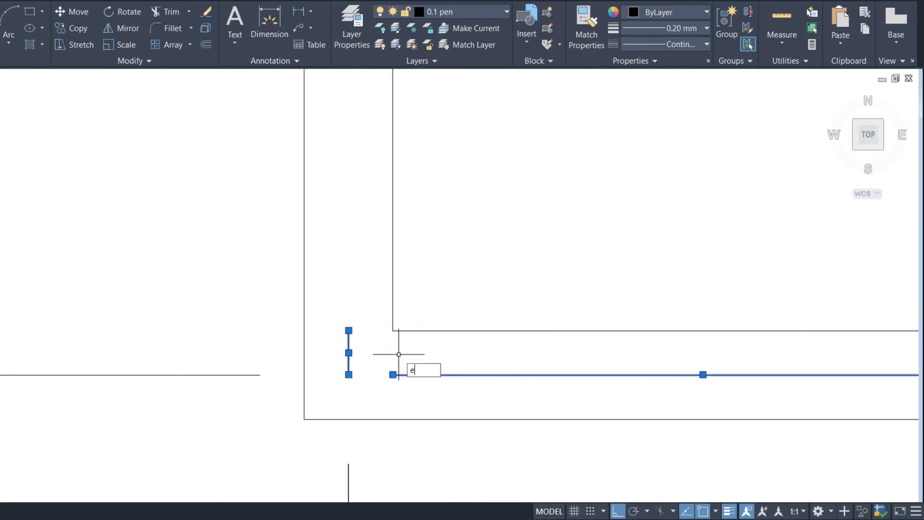
# Step: Trim the remaining wall segments at the second bottom-wall junction
pyautogui.scroll(-3, 361, 404)
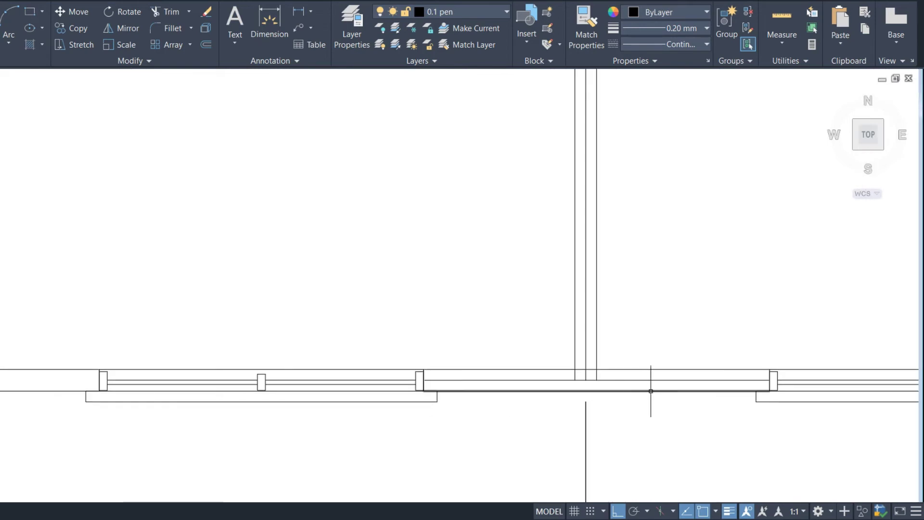
pyautogui.scroll(2, 635, 390)
pyautogui.write('r')
pyautogui.press('Return')
pyautogui.scroll(2, 602, 380)
pyautogui.click(573, 370)
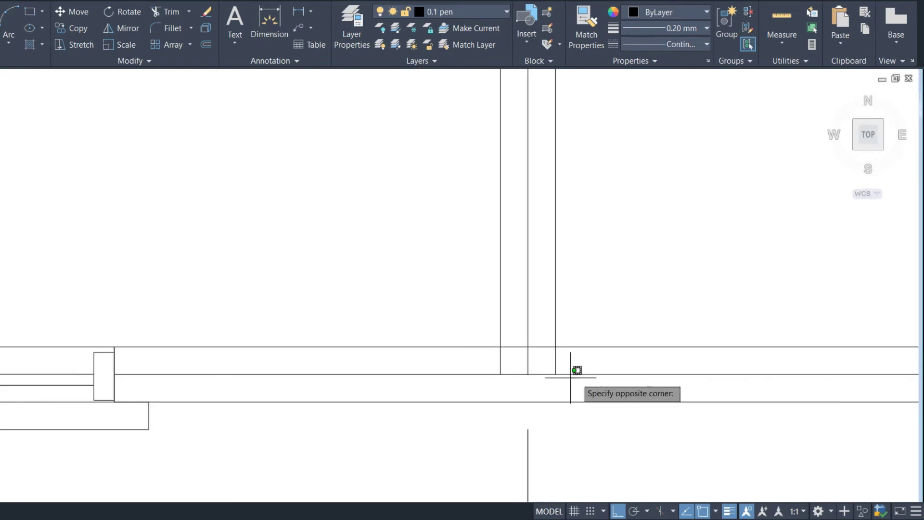
pyautogui.press('Escape')
# Step: Check the junction wall lines, clear the selection and zoom out over the plan
pyautogui.click(539, 377)
pyautogui.click(517, 323)
pyautogui.press('Escape')
pyautogui.click(532, 357)
pyautogui.click(520, 327)
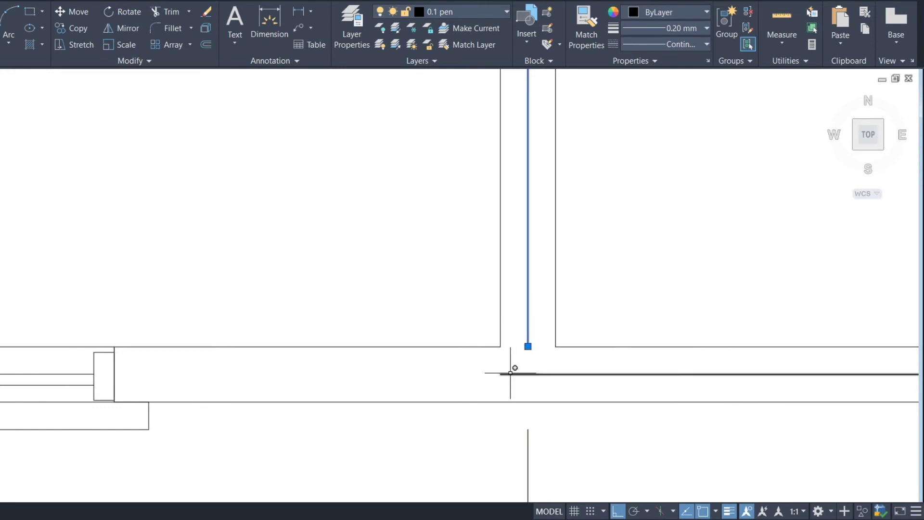
pyautogui.press('Escape')
pyautogui.scroll(-3, 433, 382)
pyautogui.scroll(-3, 432, 384)
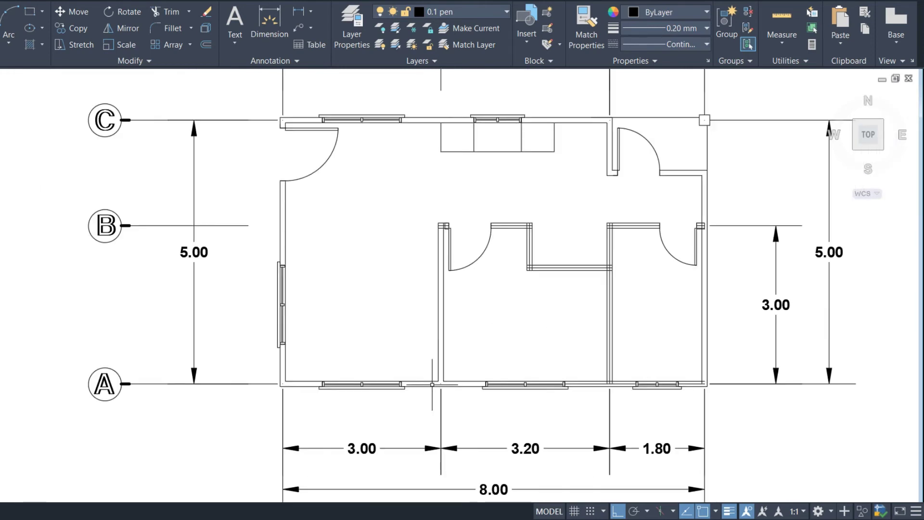
# Step: Trim and erase the leftover wall lines at the bottom wall junction
pyautogui.scroll(-1, 561, 358)
pyautogui.scroll(-1, 544, 365)
pyautogui.scroll(-1, 508, 361)
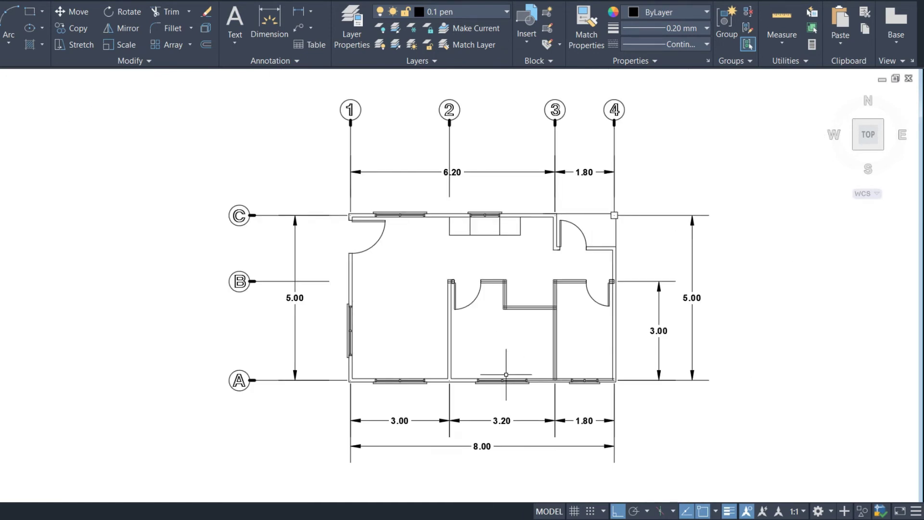
pyautogui.scroll(2, 492, 383)
pyautogui.scroll(4, 553, 382)
pyautogui.scroll(1, 567, 372)
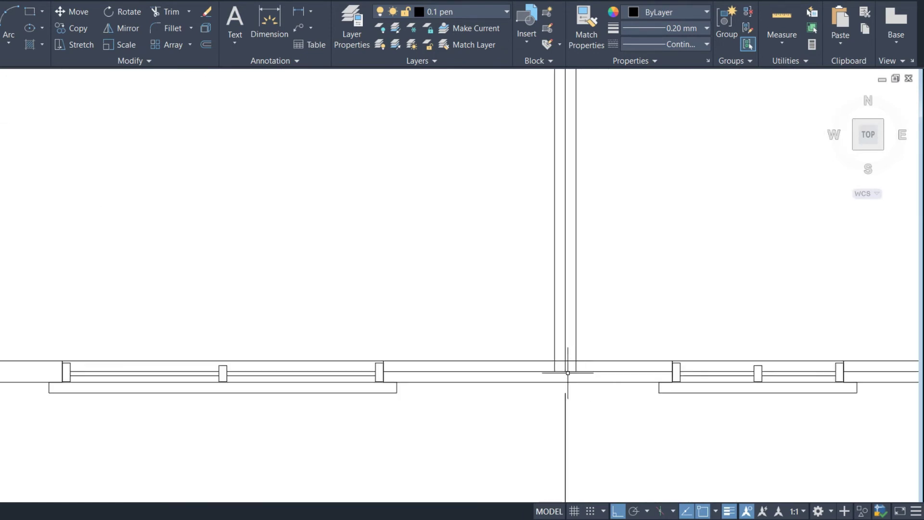
pyautogui.write('tr')
pyautogui.press('Return')
pyautogui.scroll(2, 575, 375)
pyautogui.click(588, 379)
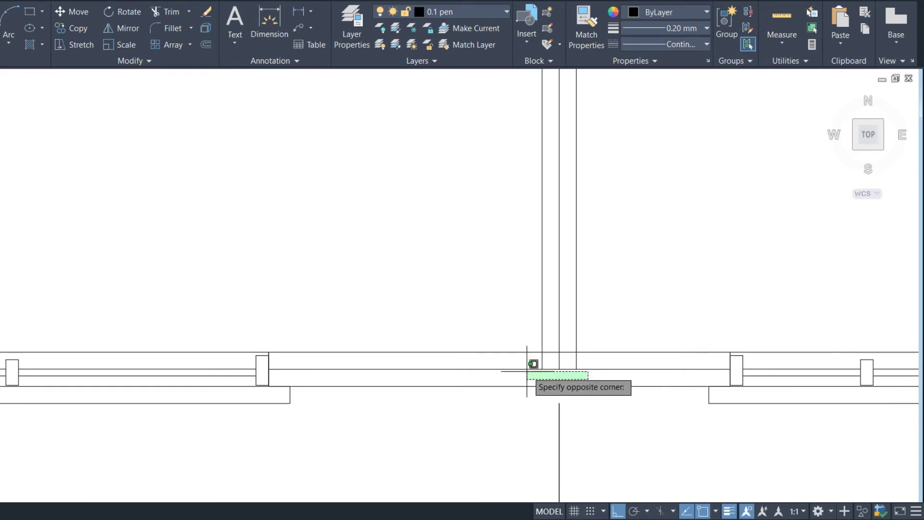
pyautogui.click(583, 365)
pyautogui.click(539, 362)
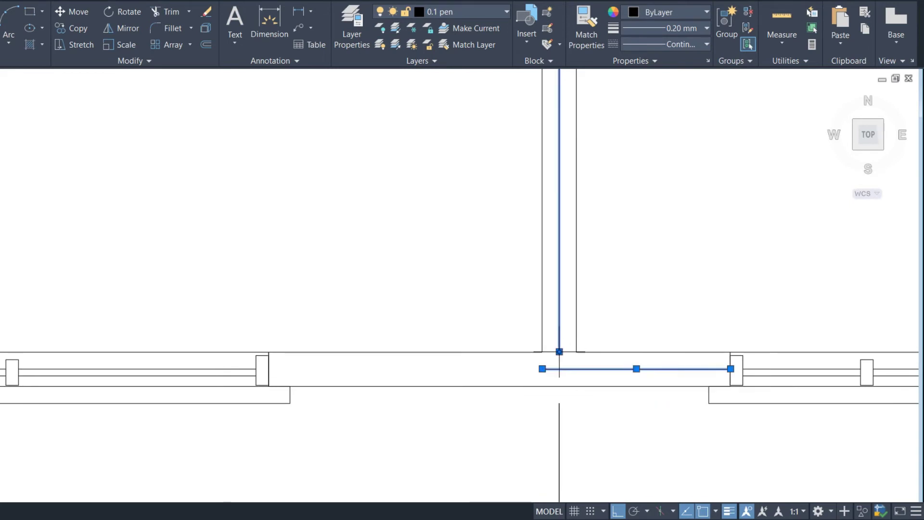
pyautogui.write('e')
pyautogui.press('Return')
# Step: Trim the bottom wall line between the walls and remove the short leftover stub
pyautogui.scroll(-2, 491, 377)
pyautogui.scroll(-2, 453, 388)
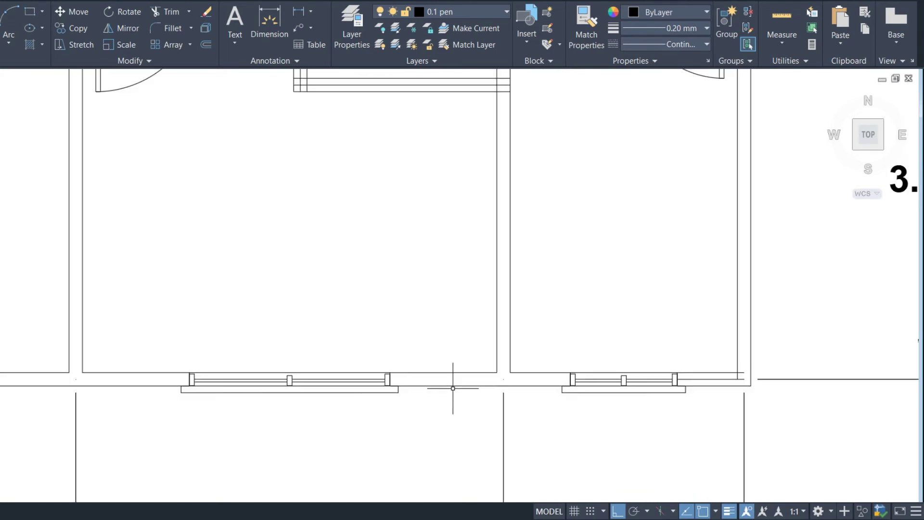
pyautogui.scroll(5, 741, 378)
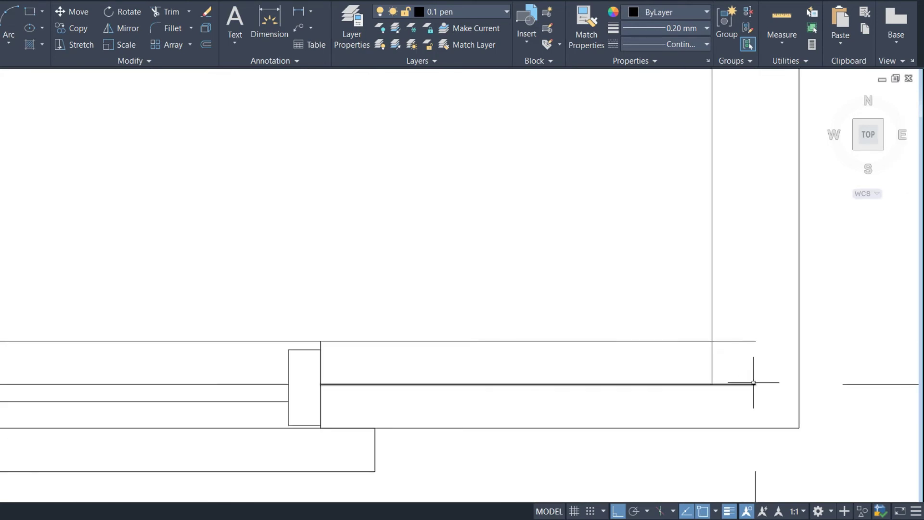
pyautogui.click(744, 390)
pyautogui.click(707, 368)
pyautogui.press('Return')
pyautogui.click(743, 341)
pyautogui.scroll(-5, 727, 356)
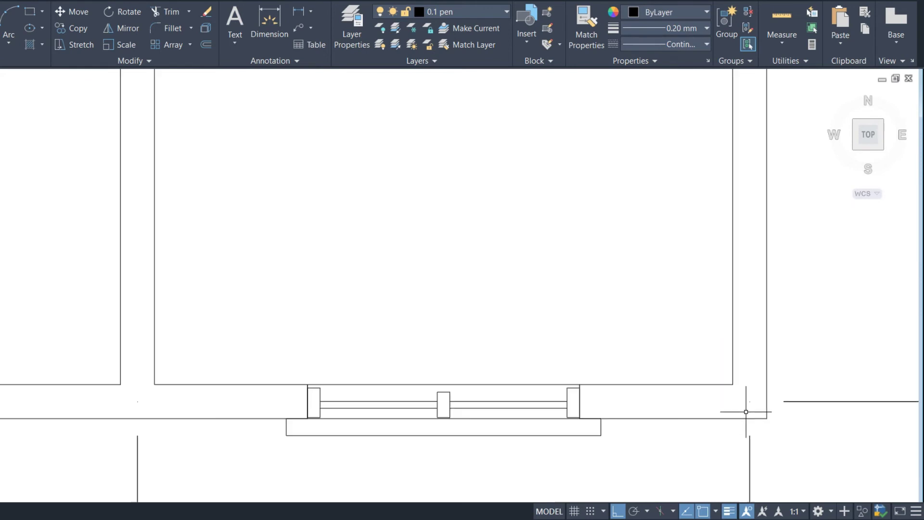
pyautogui.scroll(6, 506, 94)
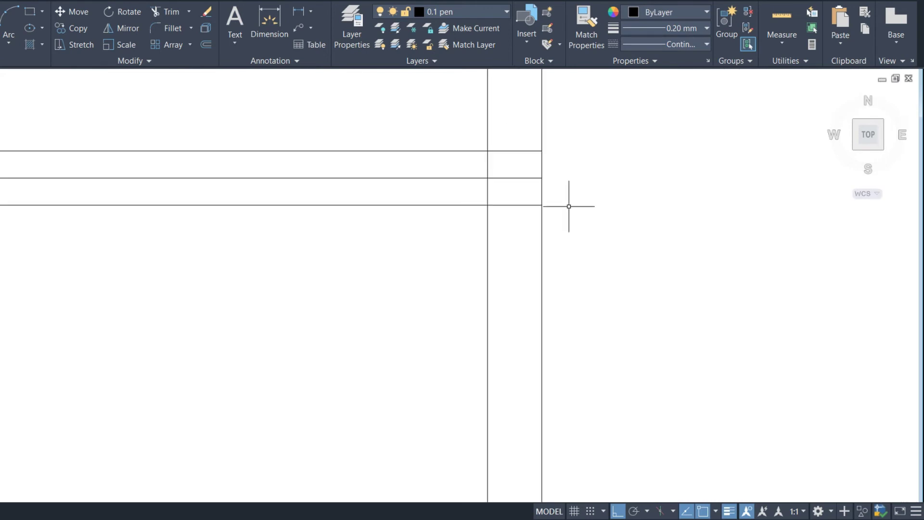
pyautogui.write('tr')
# Step: Trim the wall segments and line ends at the corner, then delete the leftovers
pyautogui.press('Return')
pyautogui.click(527, 218)
pyautogui.click(509, 158)
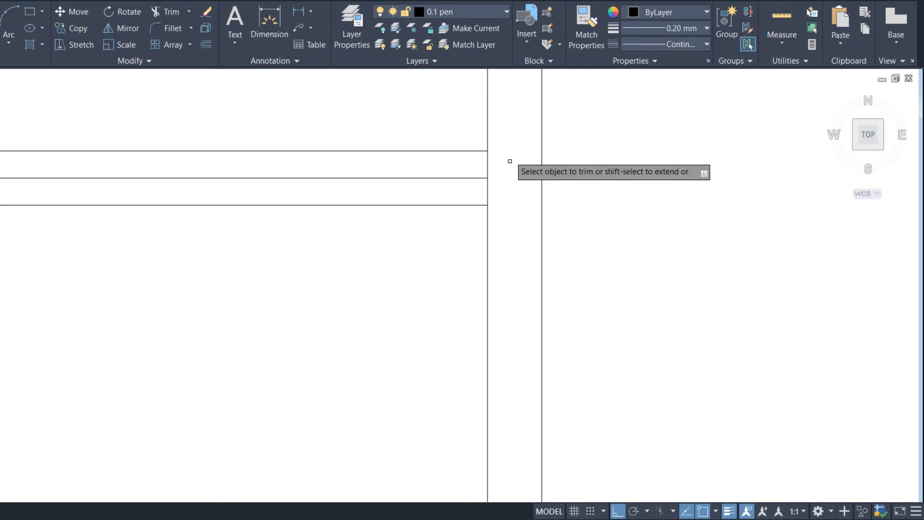
pyautogui.click(486, 172)
pyautogui.scroll(-4, 314, 202)
pyautogui.scroll(2, 172, 166)
pyautogui.scroll(3, 172, 166)
pyautogui.moveTo(265, 202)
pyautogui.mouseDown()
pyautogui.moveTo(226, 185)
pyautogui.moveTo(222, 157)
pyautogui.mouseUp()
pyautogui.press('Escape')
pyautogui.press('Return')
# Step: Clean up the door corner by trimming its lines and deleting the leftover polyline
pyautogui.scroll(-5, 221, 156)
pyautogui.scroll(-1, 249, 149)
pyautogui.scroll(7, 393, 182)
pyautogui.scroll(2, 408, 180)
pyautogui.write('r')
pyautogui.press('Return')
pyautogui.press('Return')
pyautogui.scroll(2, 272, 182)
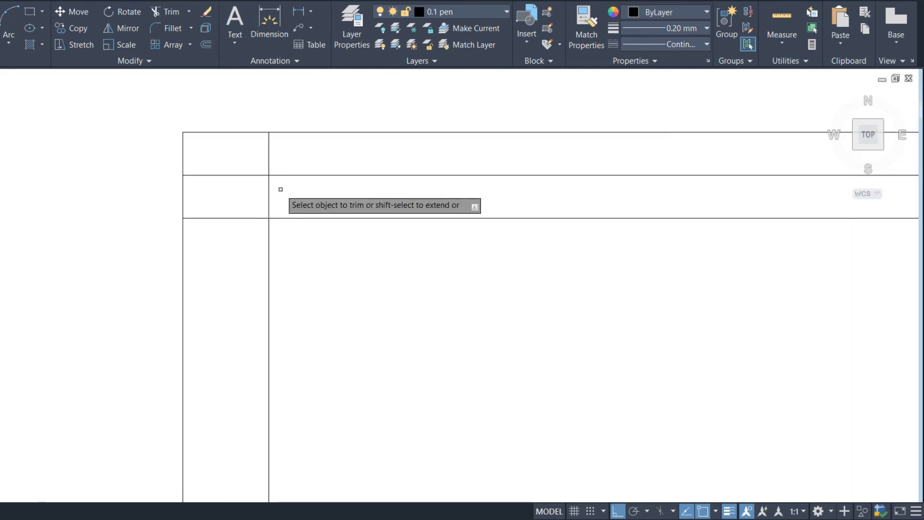
pyautogui.click(243, 247)
pyautogui.click(209, 184)
pyautogui.press('Escape')
pyautogui.click(268, 153)
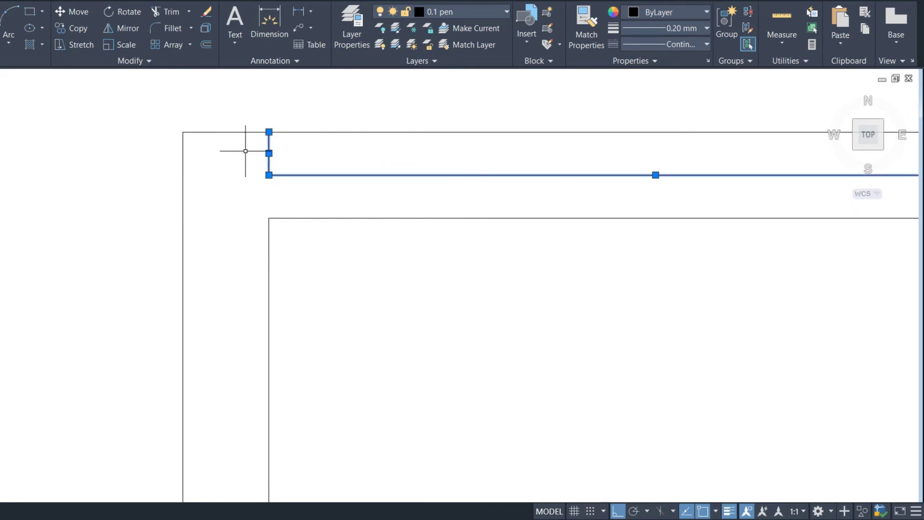
pyautogui.write('e')
pyautogui.press('Return')
# Step: Trim the wall lines and remaining stubs at the wall and window junction
pyautogui.scroll(-4, 549, 236)
pyautogui.scroll(-2, 231, 229)
pyautogui.scroll(3, 35, 224)
pyautogui.press('Return')
pyautogui.scroll(2, 265, 256)
pyautogui.click(264, 248)
pyautogui.click(246, 197)
pyautogui.click(219, 204)
pyautogui.click(189, 179)
pyautogui.press('Return')
pyautogui.press('Escape')
# Step: Begin trimming at the next wall junction and select its horizontal wall line
pyautogui.scroll(-2, 196, 183)
pyautogui.scroll(-1, 289, 243)
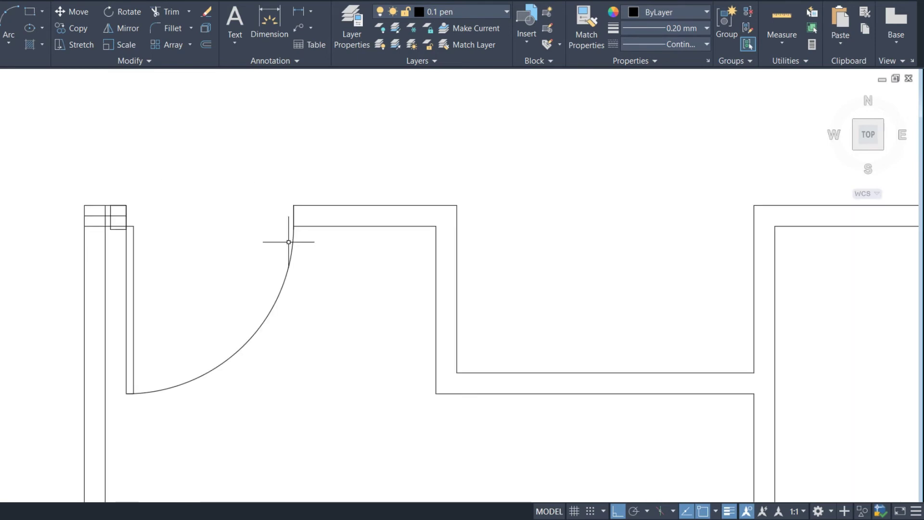
pyautogui.scroll(3, 87, 212)
pyautogui.write('r')
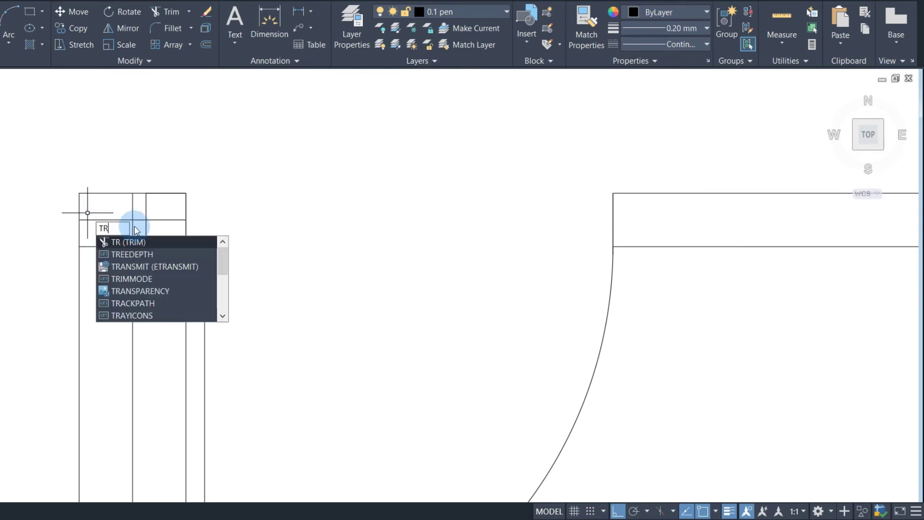
pyautogui.press('Return')
pyautogui.scroll(2, 145, 223)
pyautogui.scroll(2, 154, 356)
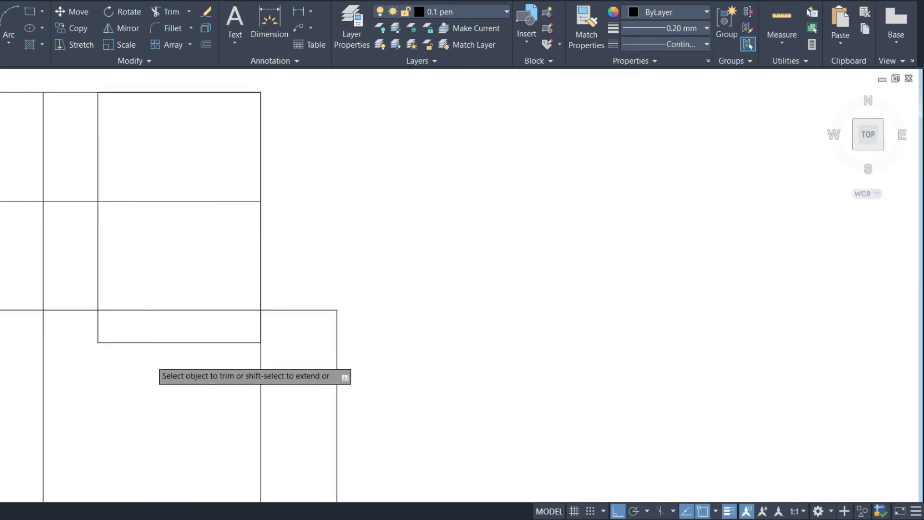
pyautogui.press('Escape')
pyautogui.click(141, 339)
# Step: Trim away the extra wall segment against the chosen boundary wall lines
pyautogui.write('r')
pyautogui.press('Return')
pyautogui.scroll(-2, 295, 263)
pyautogui.click(237, 259)
pyautogui.click(89, 200)
pyautogui.press('Return')
pyautogui.click(181, 268)
# Step: Zoom out and pan over the floor plan to show the top grid bubbles
pyautogui.scroll(-2, 312, 154)
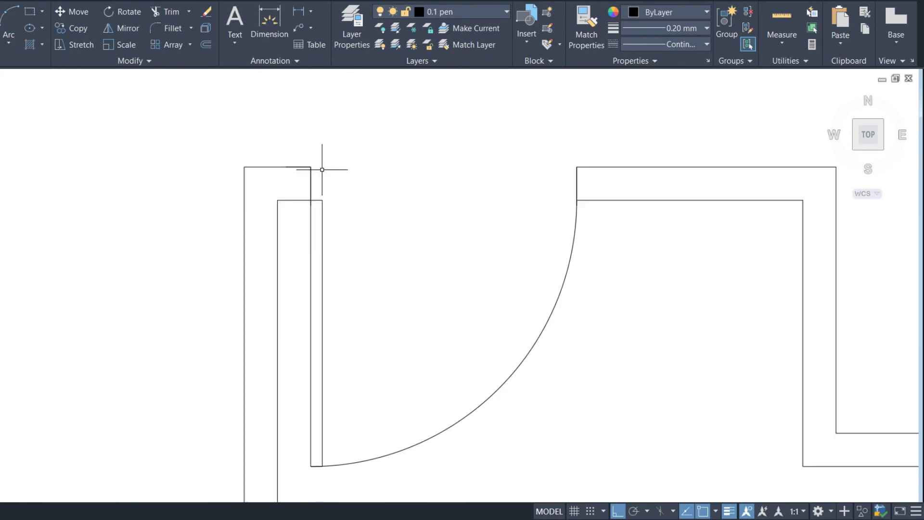
pyautogui.scroll(-2, 288, 255)
pyautogui.scroll(-1, 341, 204)
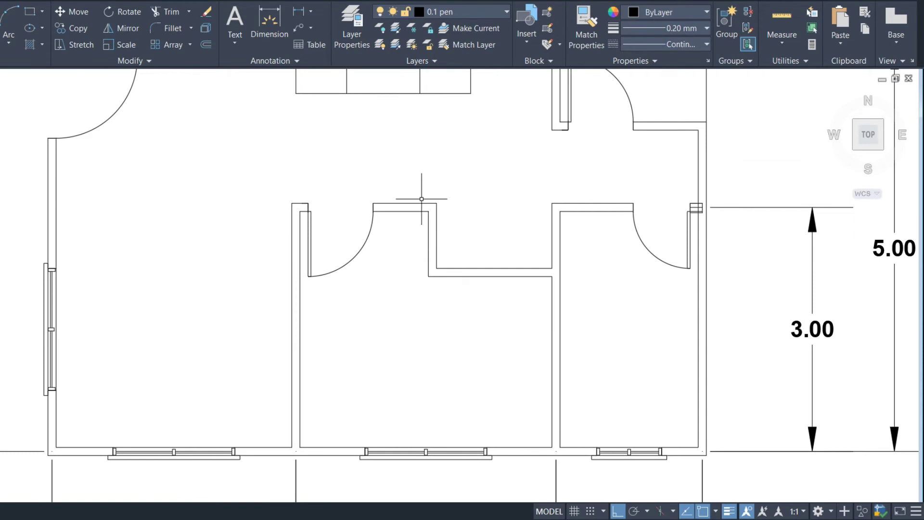
pyautogui.scroll(-2, 422, 199)
pyautogui.moveTo(428, 220)
pyautogui.mouseDown(button='middle')
pyautogui.moveTo(588, 298)
pyautogui.moveTo(497, 283)
pyautogui.mouseUp(button='middle')
# Step: Move the selected furniture blocks into the left room
pyautogui.scroll(-2, 486, 244)
pyautogui.scroll(-1, 289, 125)
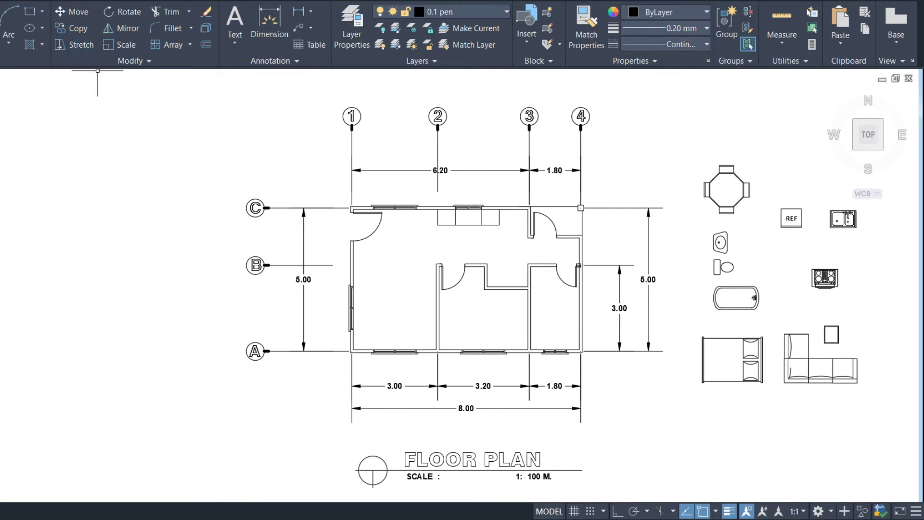
pyautogui.click(883, 396)
pyautogui.click(773, 314)
pyautogui.press('m')
pyautogui.press('Return')
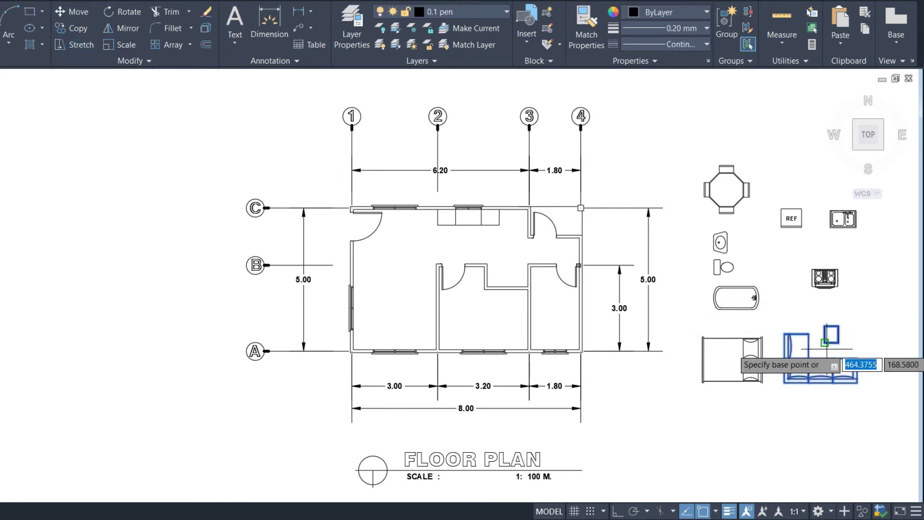
pyautogui.click(843, 319)
pyautogui.scroll(5, 406, 270)
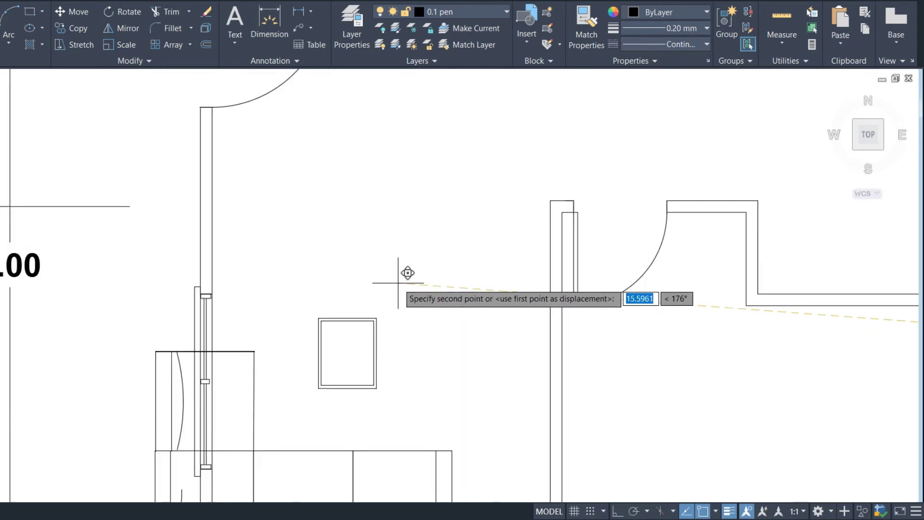
pyautogui.scroll(-2, 427, 231)
pyautogui.moveTo(428, 231); pyautogui.dragTo(447, 258, button='middle')
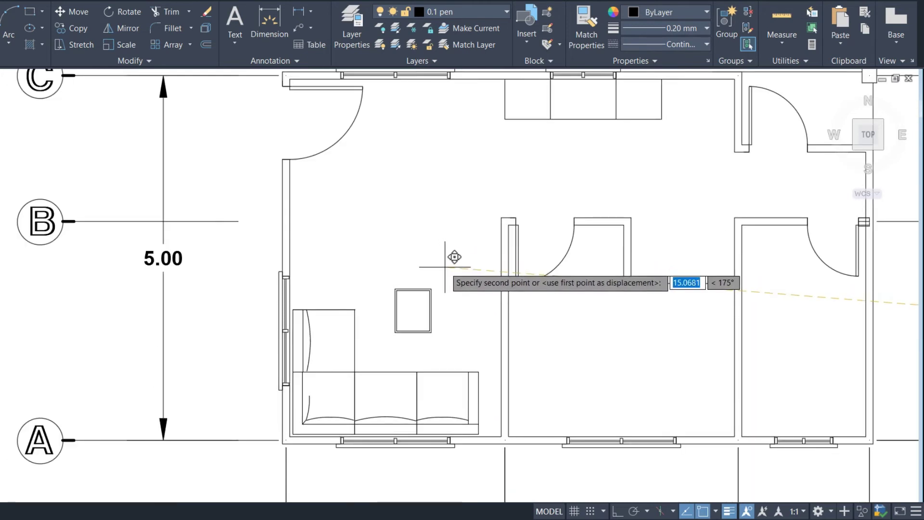
pyautogui.click(444, 266)
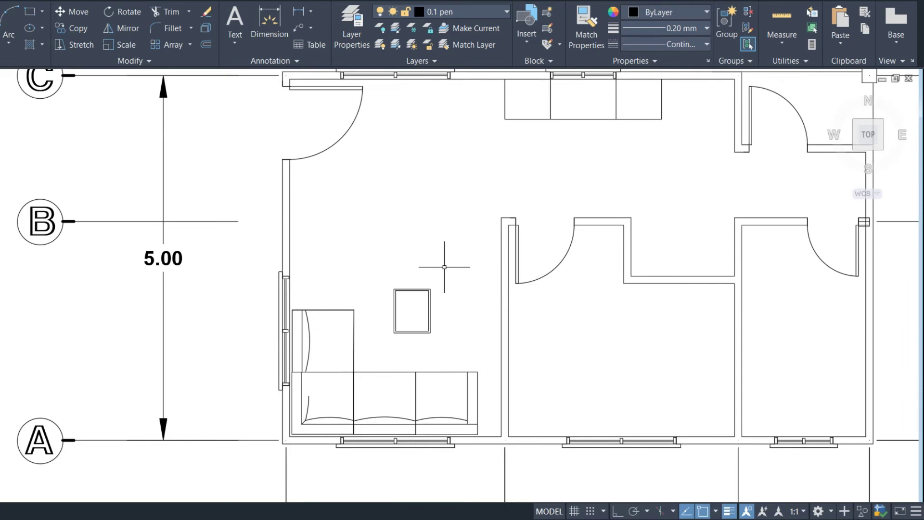
pyautogui.scroll(-4, 431, 289)
# Step: Move the double bed block into the middle room
pyautogui.click(809, 405)
pyautogui.click(720, 327)
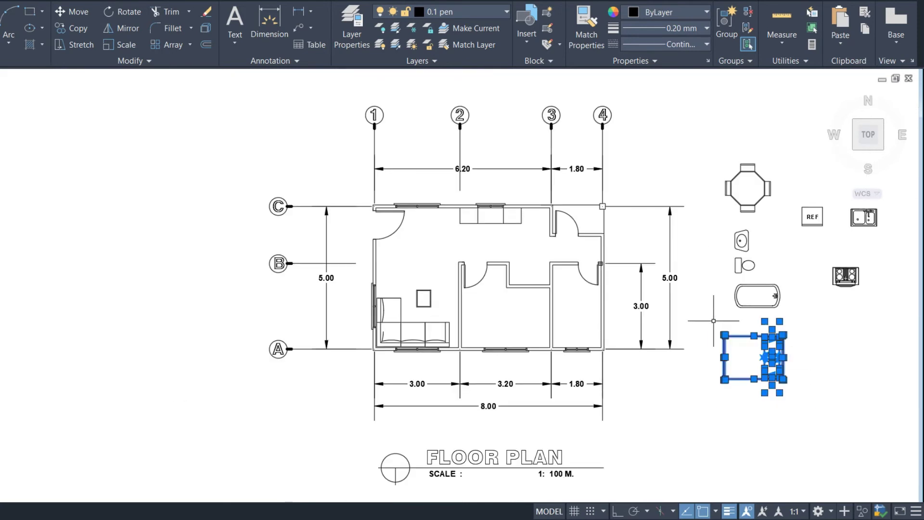
pyautogui.press('m')
pyautogui.press('Return')
pyautogui.click(724, 357)
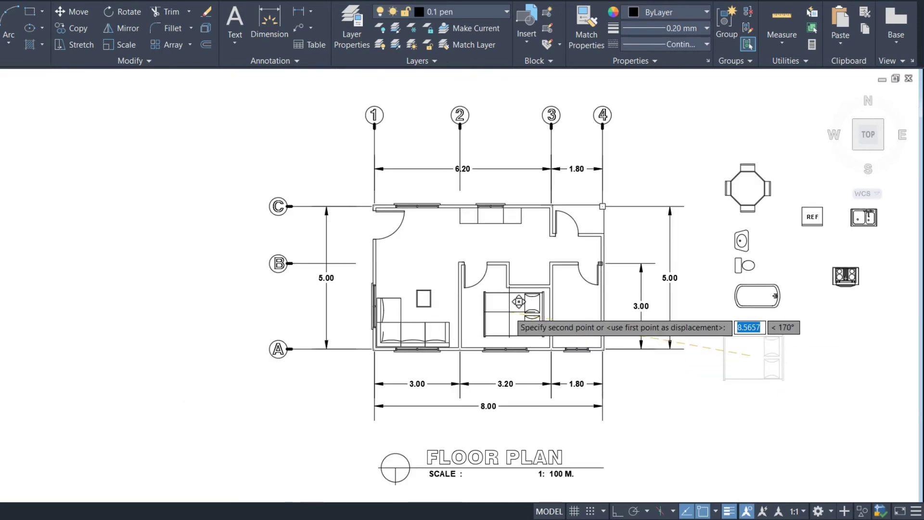
pyautogui.scroll(5, 510, 312)
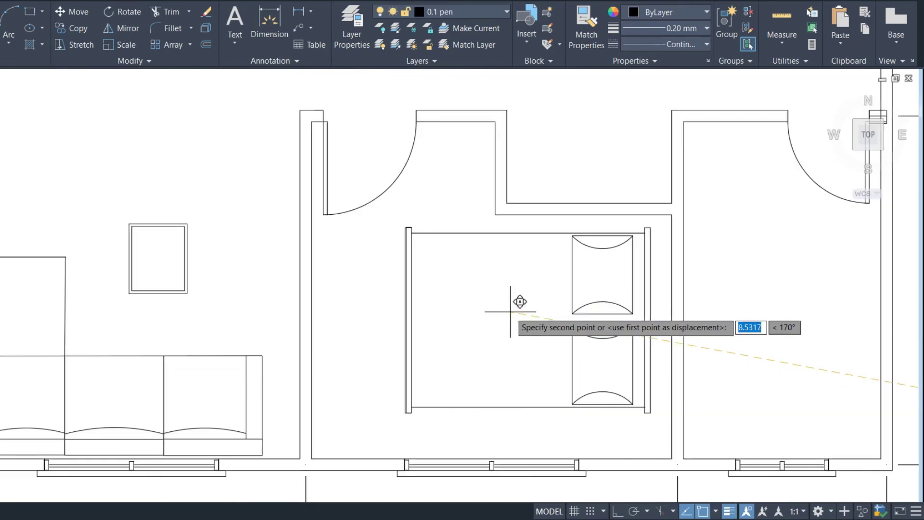
pyautogui.click(526, 352)
pyautogui.scroll(-5, 481, 361)
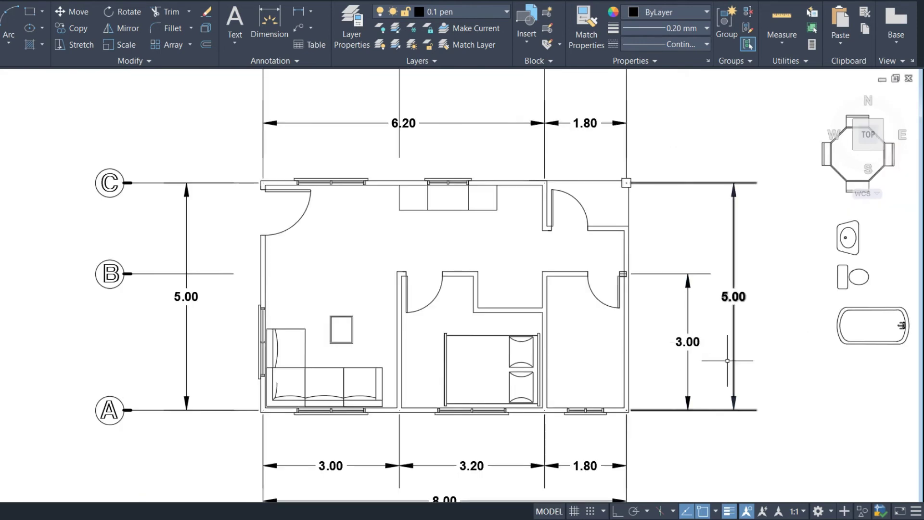
pyautogui.scroll(-5, 727, 360)
pyautogui.scroll(4, 596, 336)
pyautogui.scroll(2, 656, 470)
pyautogui.click(655, 473)
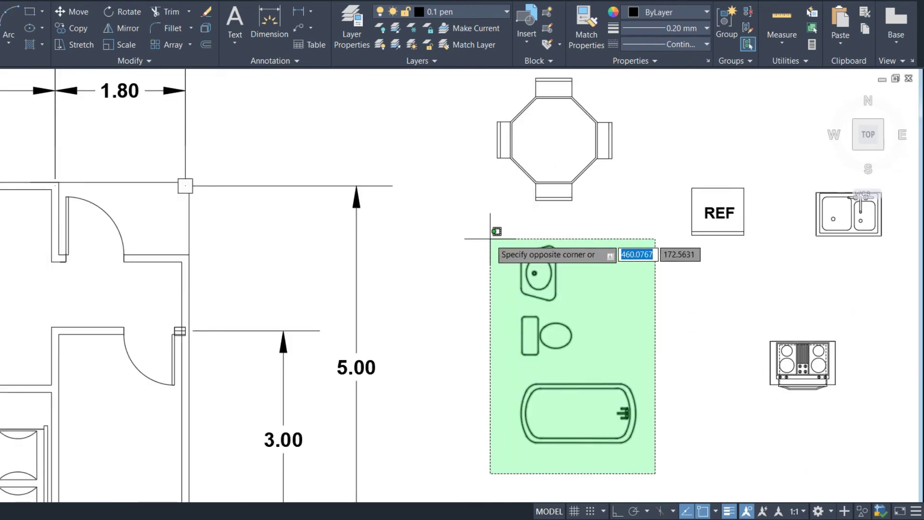
# Step: Move the sink, toilet and bathtub into the right-hand bathroom
pyautogui.click(490, 239)
pyautogui.press('Return')
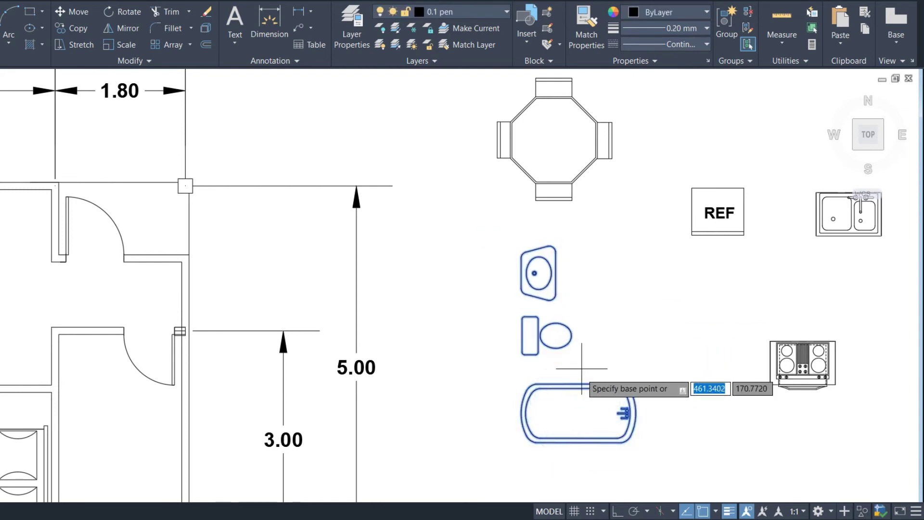
pyautogui.click(576, 406)
pyautogui.scroll(-3, 413, 409)
pyautogui.scroll(3, 417, 418)
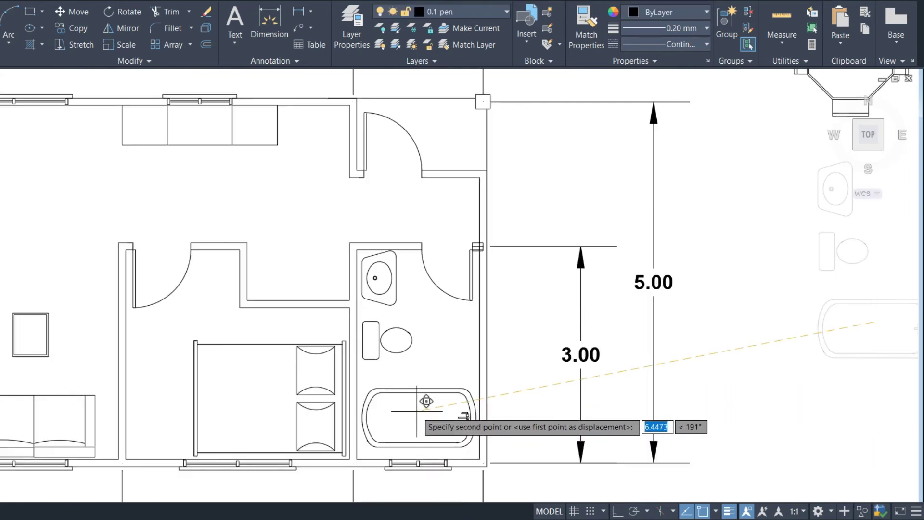
pyautogui.scroll(4, 419, 409)
pyautogui.scroll(-2, 413, 411)
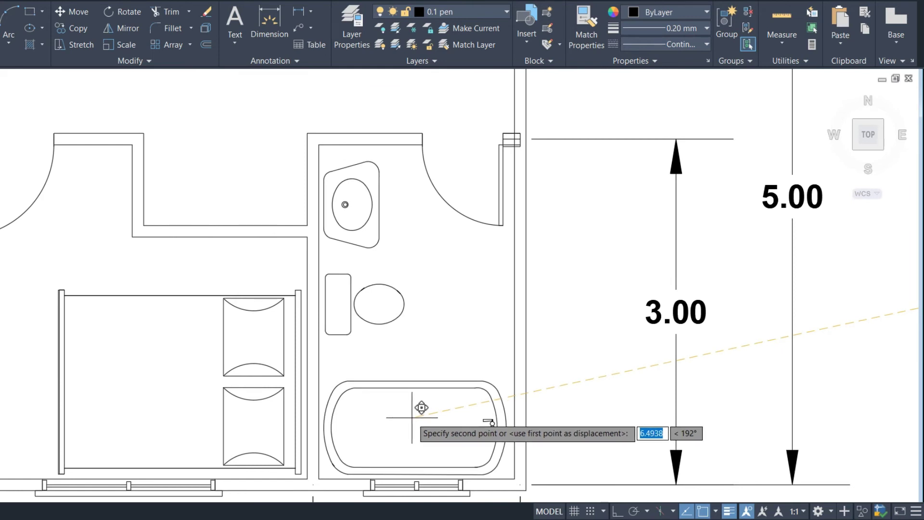
pyautogui.click(412, 417)
pyautogui.scroll(-4, 412, 417)
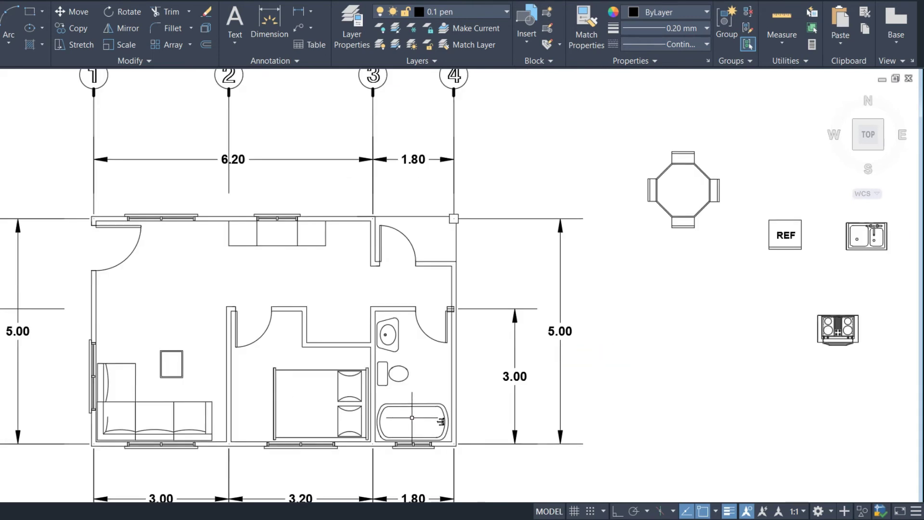
# Step: Set the stove block on the top kitchen counter
pyautogui.click(887, 373)
pyautogui.click(723, 279)
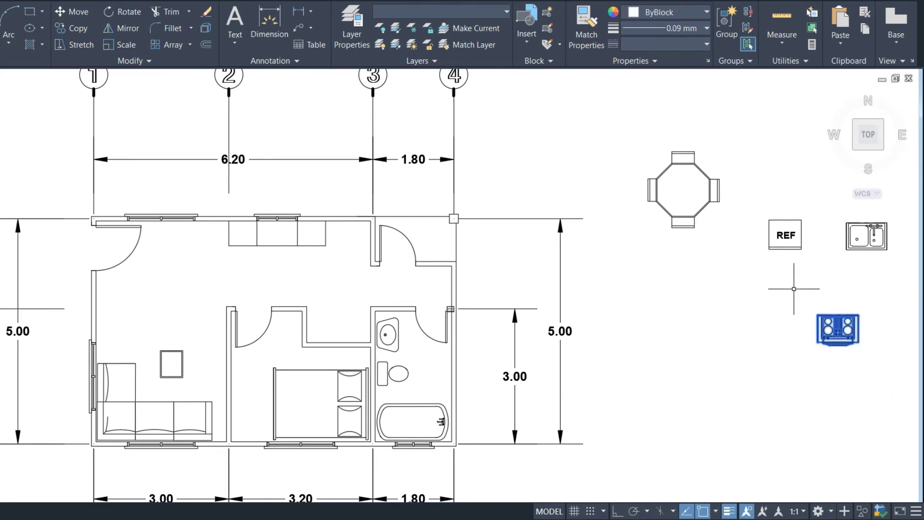
pyautogui.write('m')
pyautogui.press('Return')
pyautogui.click(830, 328)
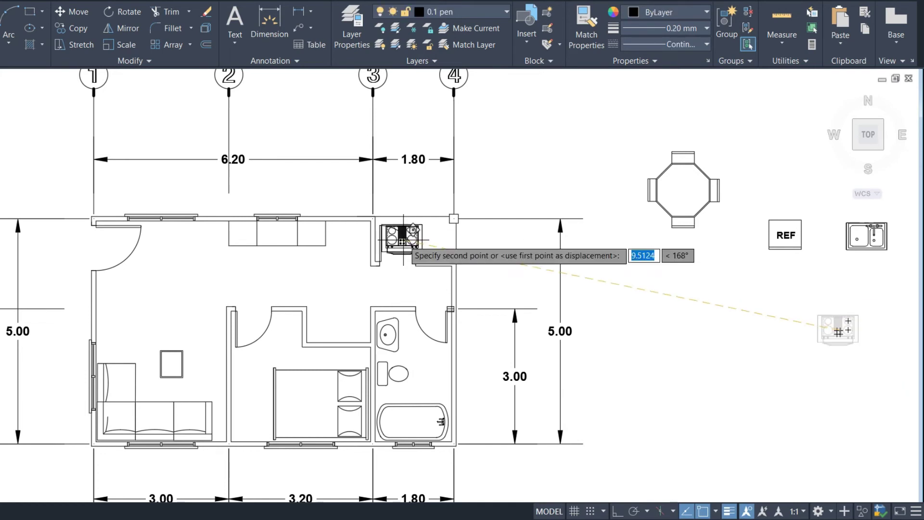
pyautogui.scroll(4, 337, 221)
pyautogui.scroll(1, 385, 219)
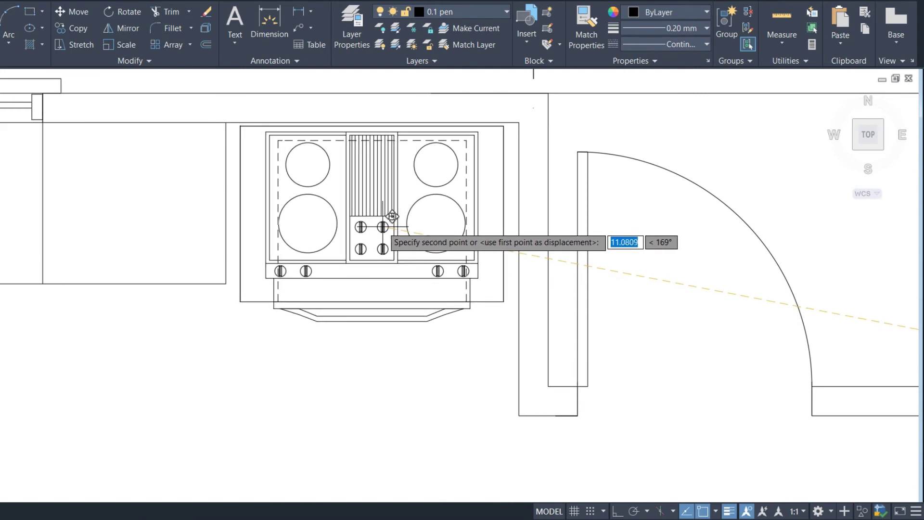
pyautogui.click(391, 216)
pyautogui.scroll(-5, 418, 276)
# Step: Move the REF fridge block to the counter's left end
pyautogui.click(794, 289)
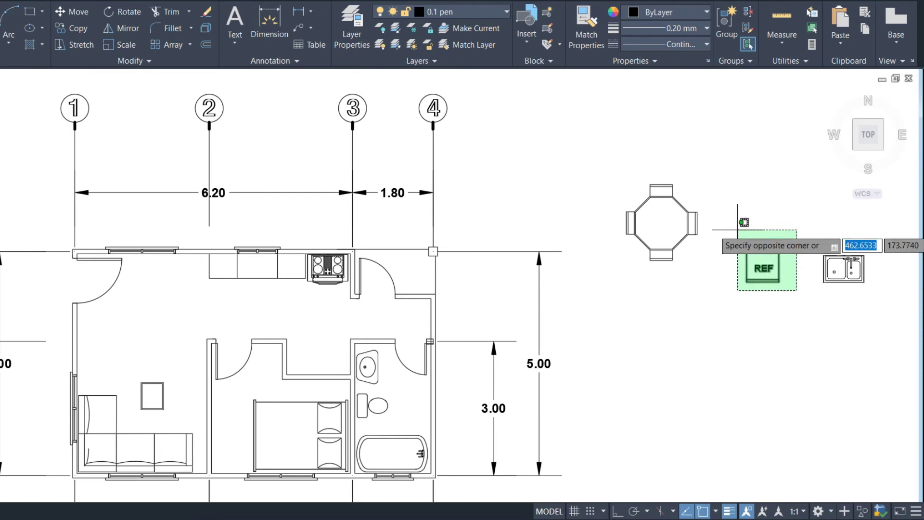
pyautogui.click(737, 229)
pyautogui.press('m')
pyautogui.press('Return')
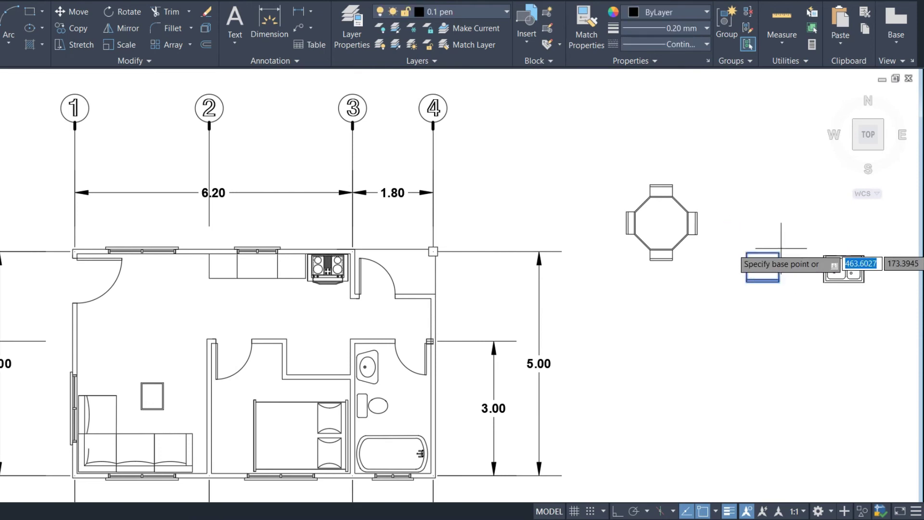
pyautogui.scroll(4, 780, 249)
pyautogui.click(770, 250)
pyautogui.scroll(-4, 578, 270)
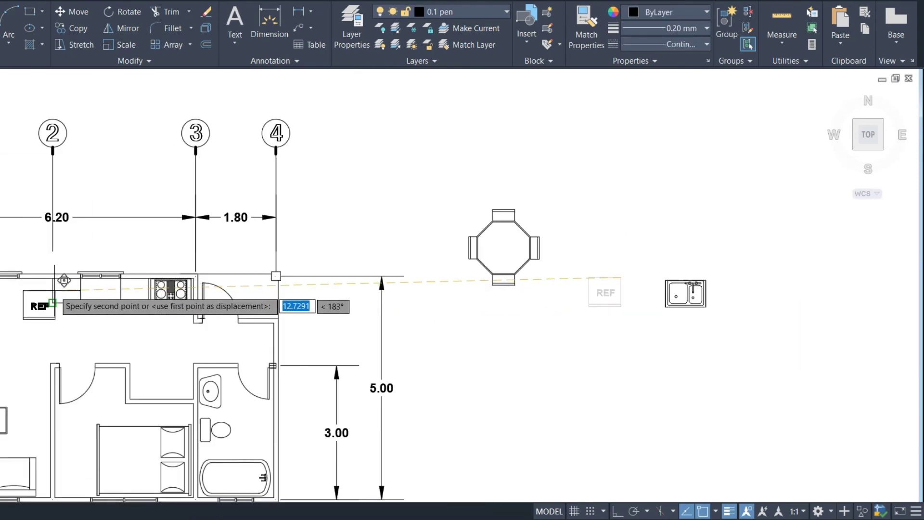
pyautogui.scroll(5, 60, 270)
pyautogui.click(55, 236)
pyautogui.scroll(-3, 596, 262)
pyautogui.scroll(-2, 680, 267)
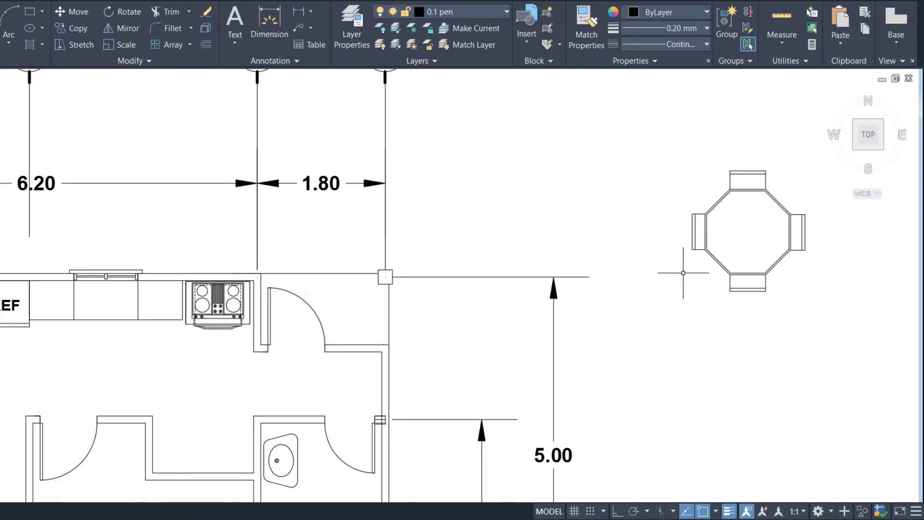
pyautogui.scroll(-3, 462, 287)
# Step: Move the double sink block onto the counter beside the stove
pyautogui.click(812, 299)
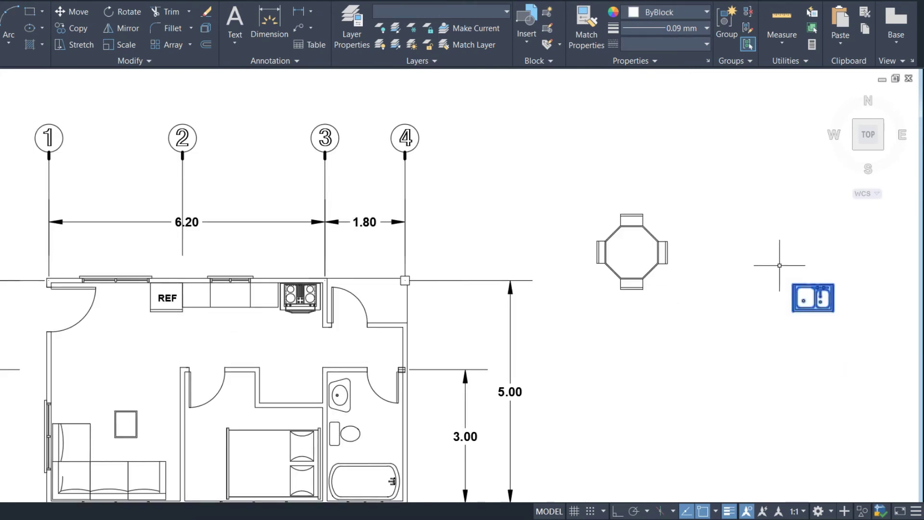
pyautogui.write('m')
pyautogui.press('Return')
pyautogui.scroll(5, 851, 288)
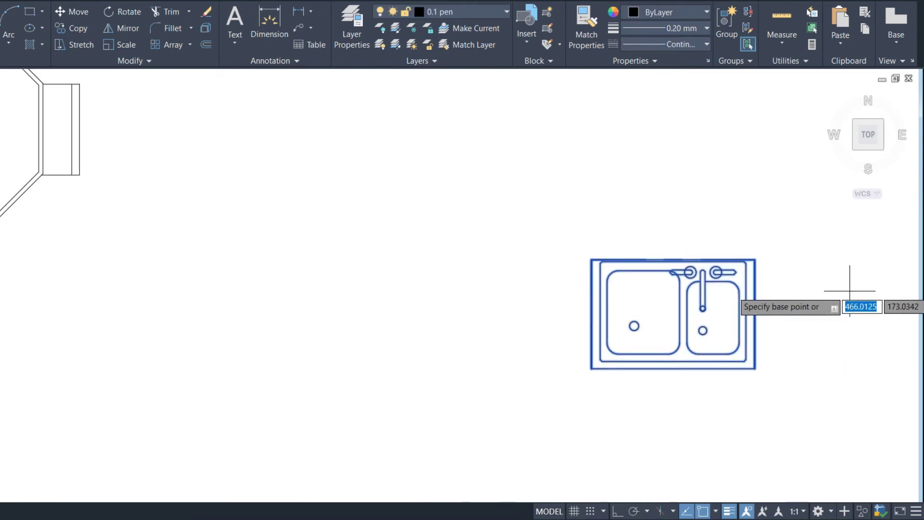
pyautogui.click(754, 260)
pyautogui.scroll(-2, 758, 269)
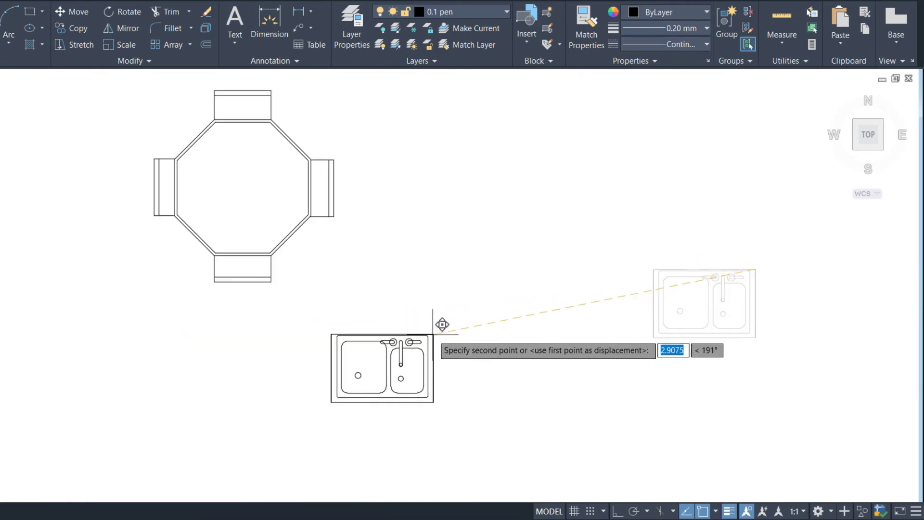
pyautogui.scroll(-2, 439, 323)
pyautogui.scroll(-2, 193, 305)
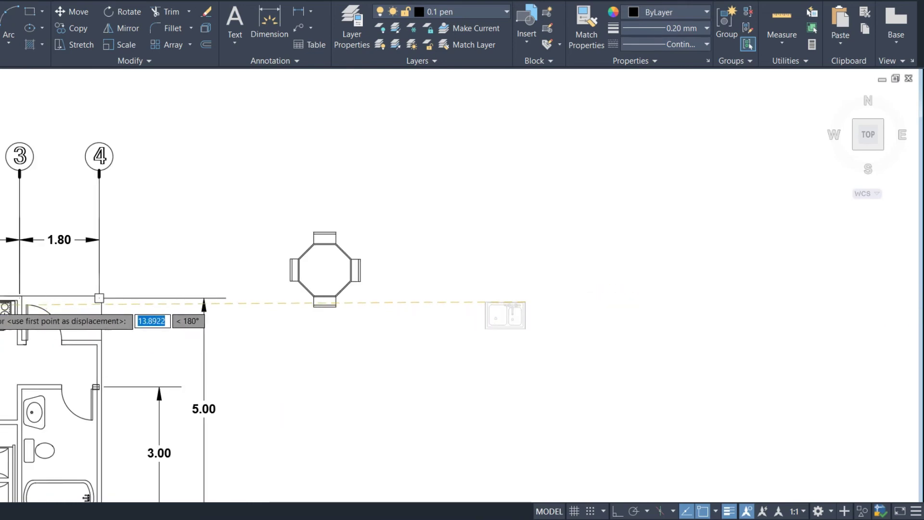
pyautogui.scroll(5, 3, 303)
pyautogui.click(57, 289)
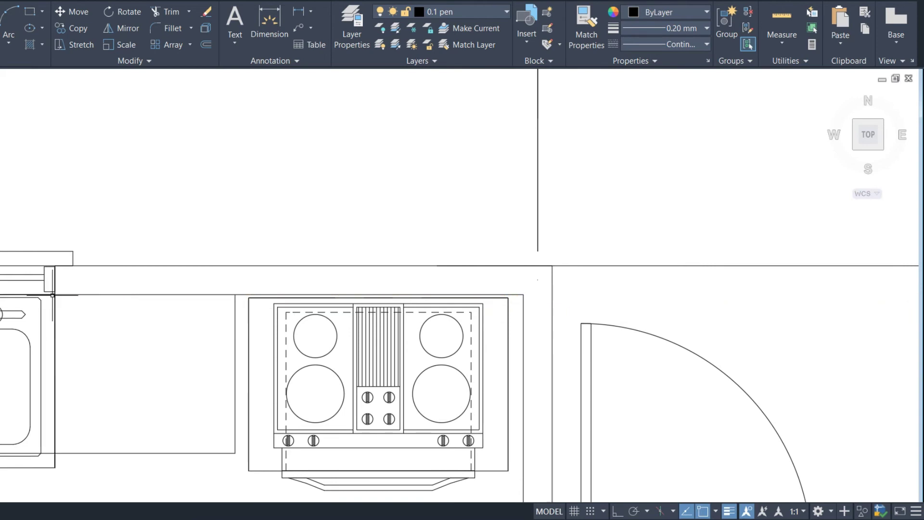
pyautogui.scroll(-5, 161, 363)
# Step: Move the octagonal dining table and its four chairs into the left room under the counter
pyautogui.click(808, 380)
pyautogui.click(662, 187)
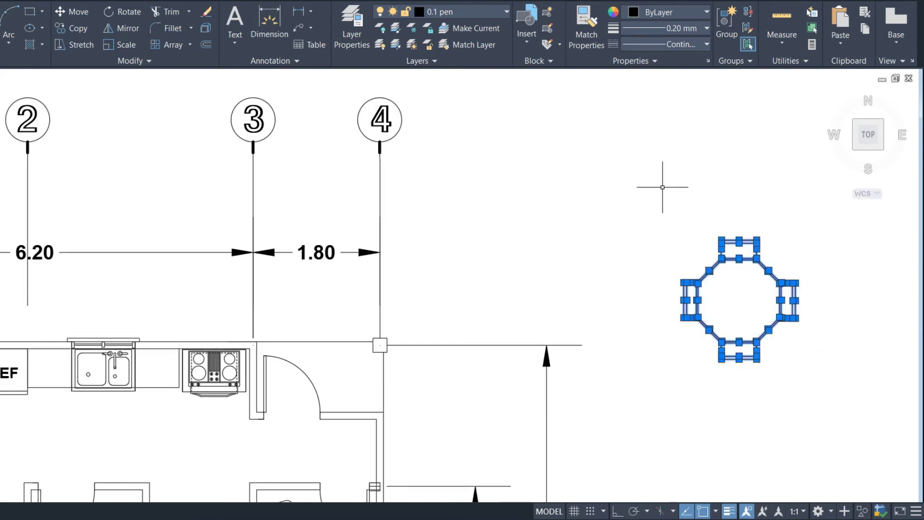
pyautogui.write('m')
pyautogui.press('Return')
pyautogui.click(738, 299)
pyautogui.scroll(-5, 674, 317)
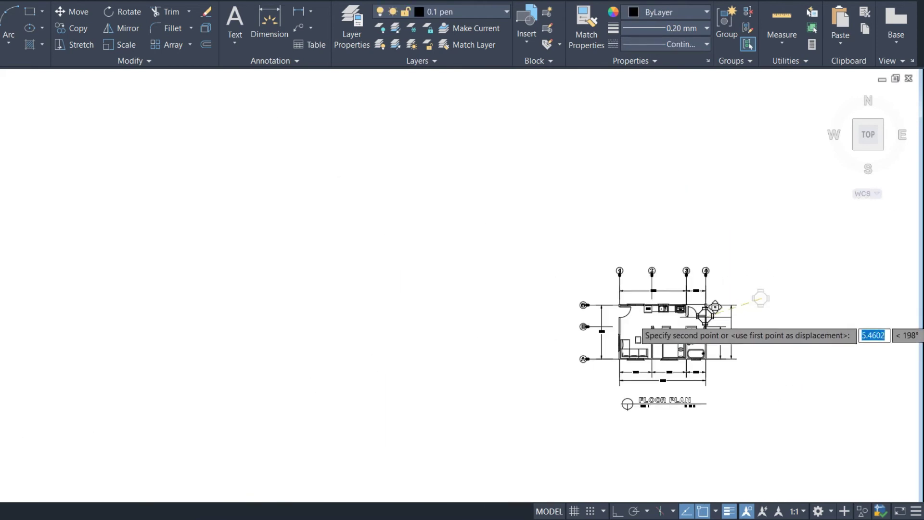
pyautogui.scroll(6, 669, 327)
pyautogui.scroll(2, 621, 318)
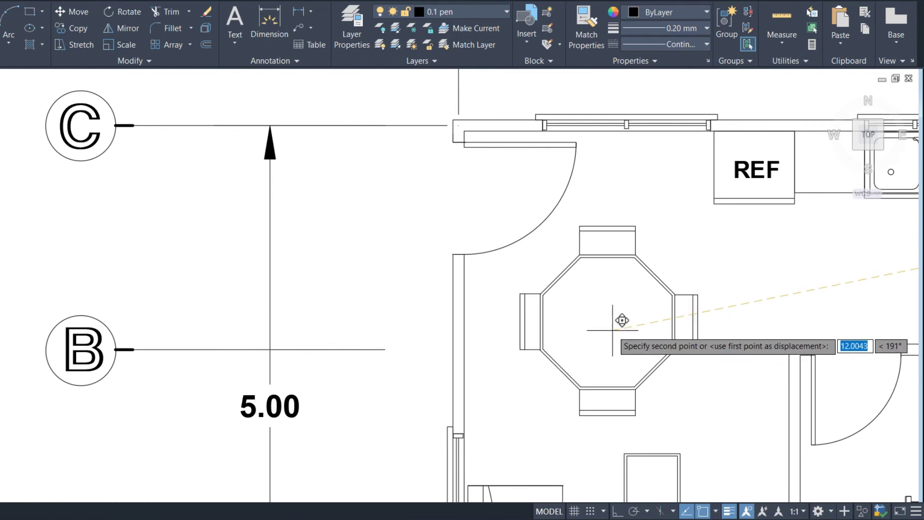
pyautogui.scroll(-2, 615, 319)
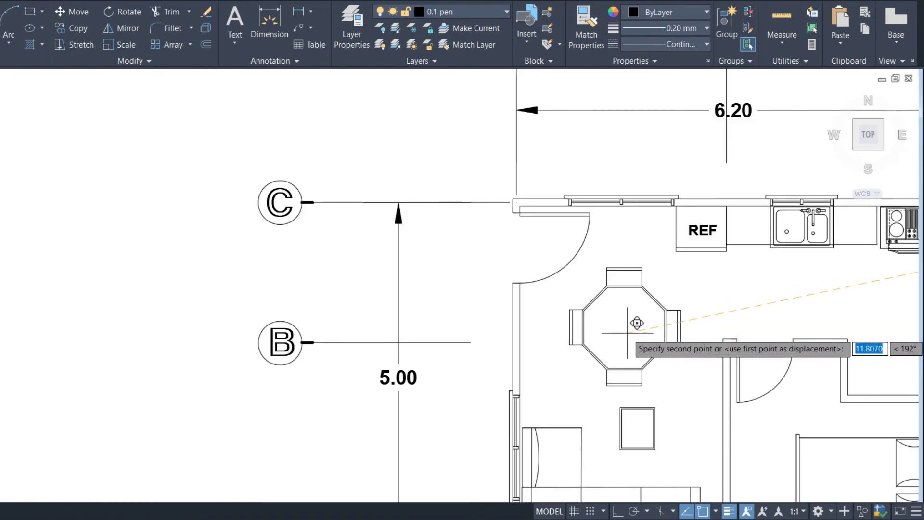
pyautogui.click(623, 331)
pyautogui.scroll(-2, 514, 334)
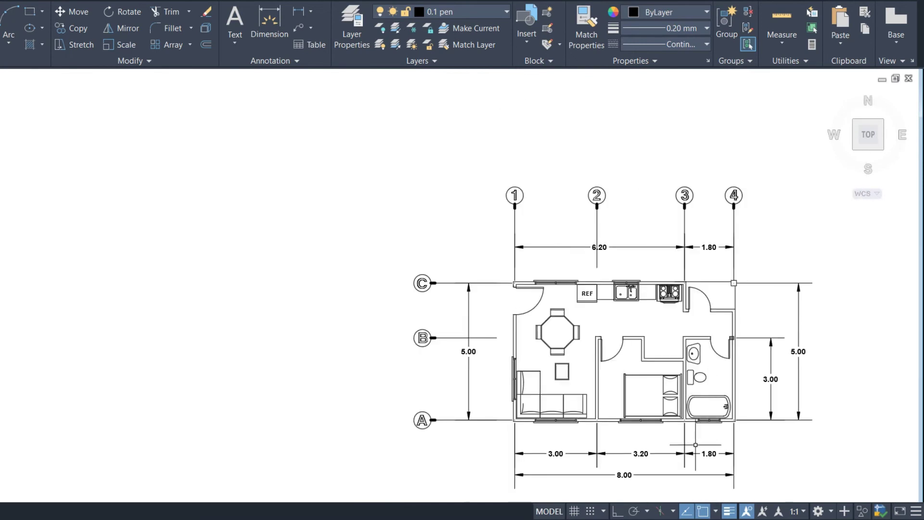
pyautogui.scroll(2, 700, 439)
pyautogui.scroll(-2, 486, 334)
pyautogui.scroll(-2, 460, 283)
# Step: Move the FLOOR PLAN title and 1:100 M scale line to sit centred below the plan
pyautogui.click(609, 406)
pyautogui.click(433, 381)
pyautogui.press('Escape')
pyautogui.scroll(4, 571, 422)
pyautogui.click(678, 443)
pyautogui.click(214, 338)
pyautogui.press('m')
pyautogui.press('Return')
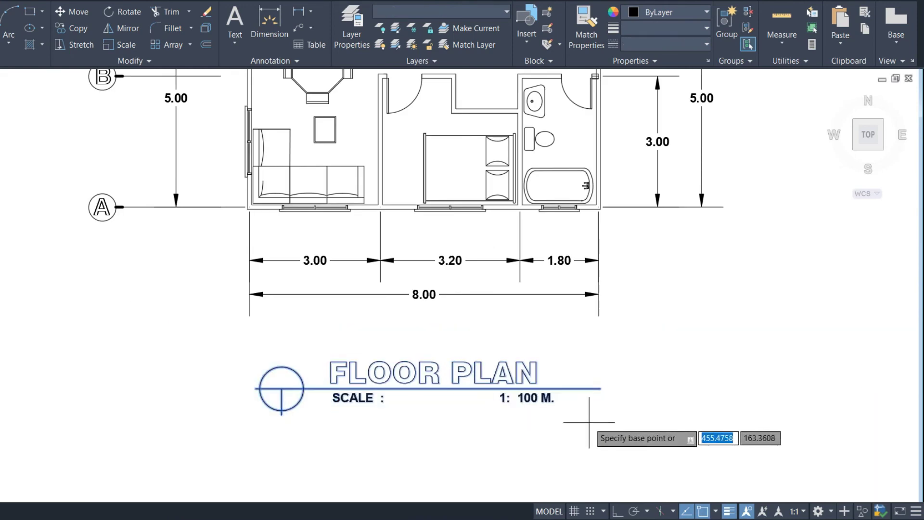
pyautogui.click(664, 425)
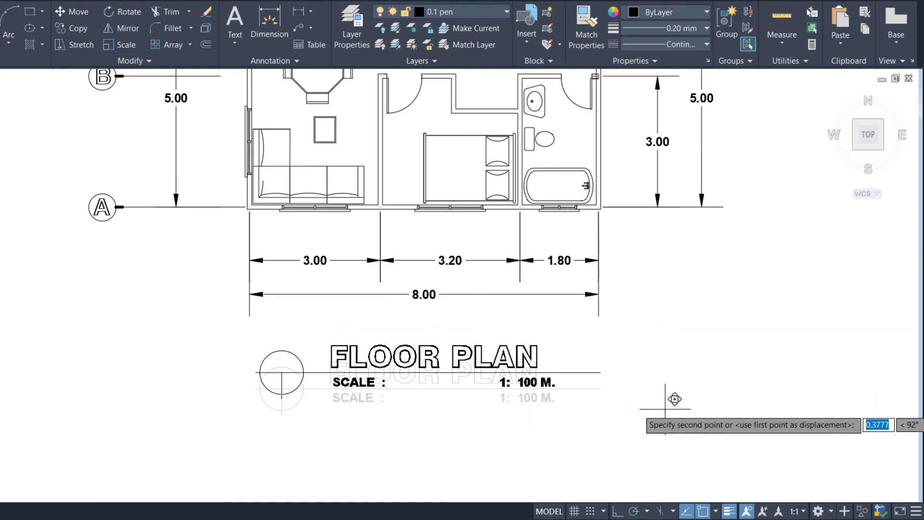
pyautogui.click(669, 401)
# Step: Zoom and pan to view the whole plan with grid bubbles 1–4
pyautogui.scroll(-2, 534, 396)
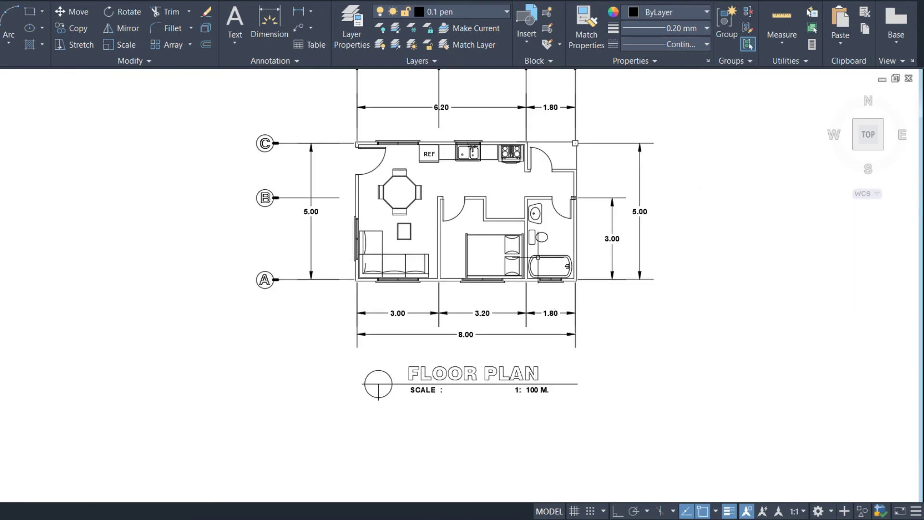
pyautogui.moveTo(537, 258); pyautogui.dragTo(529, 299, button='middle')
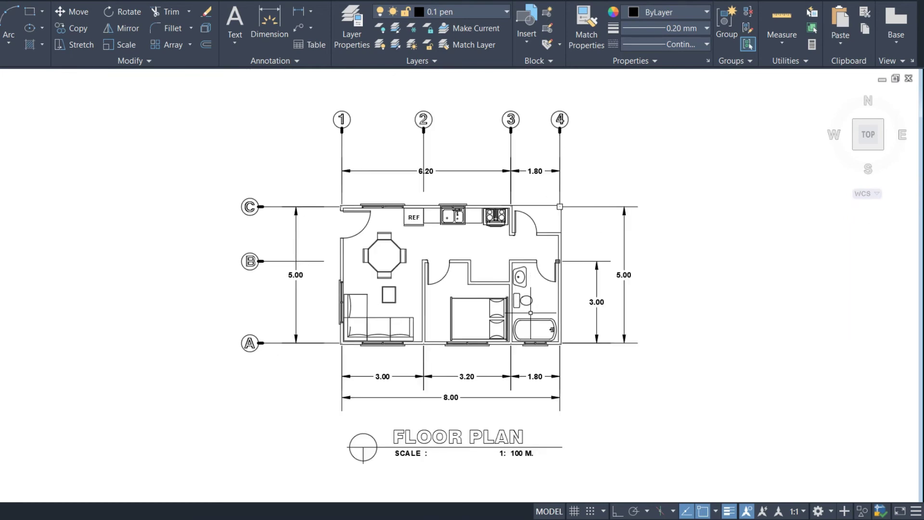
pyautogui.scroll(2, 488, 308)
pyautogui.scroll(-2, 488, 308)
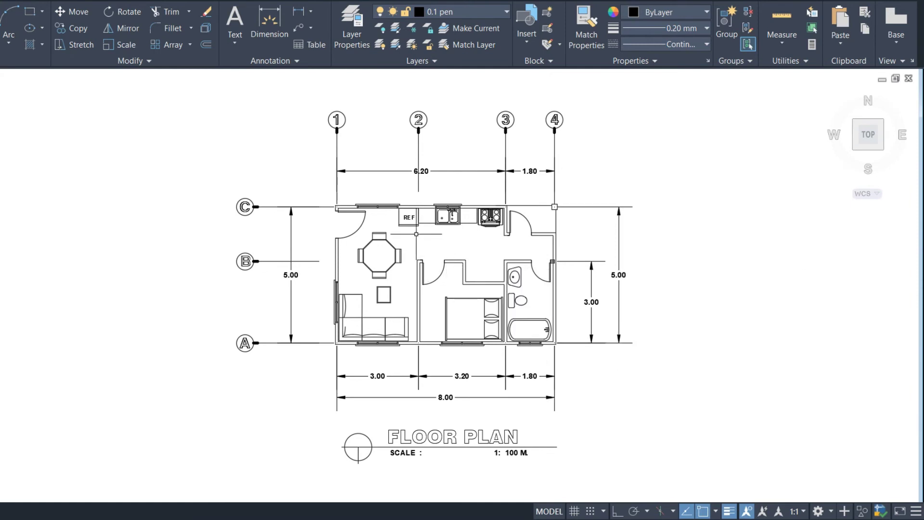
pyautogui.scroll(4, 407, 218)
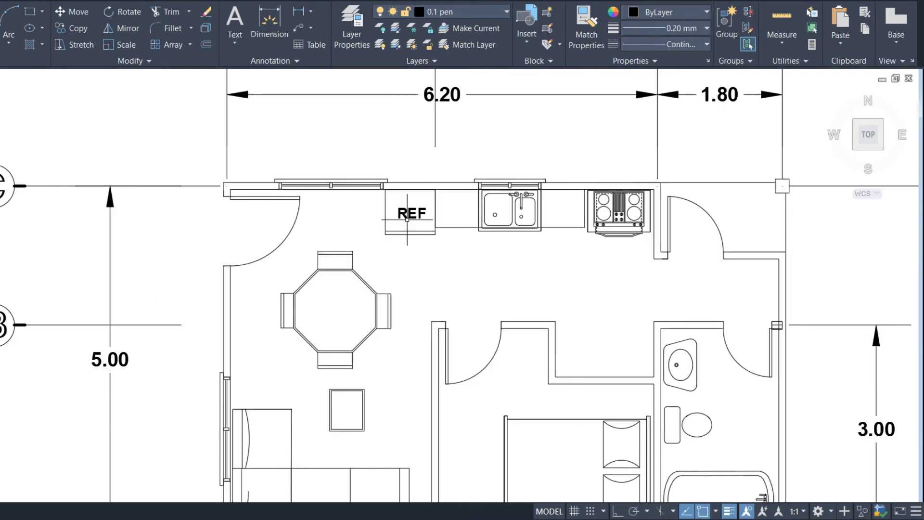
# Step: Move the REF text between the living room's small table and sofa
pyautogui.write('cm')
pyautogui.press('Return')
pyautogui.click(419, 224)
pyautogui.scroll(-3, 481, 216)
pyautogui.scroll(1, 397, 300)
pyautogui.scroll(2, 387, 326)
pyautogui.scroll(2, 386, 326)
pyautogui.click(381, 330)
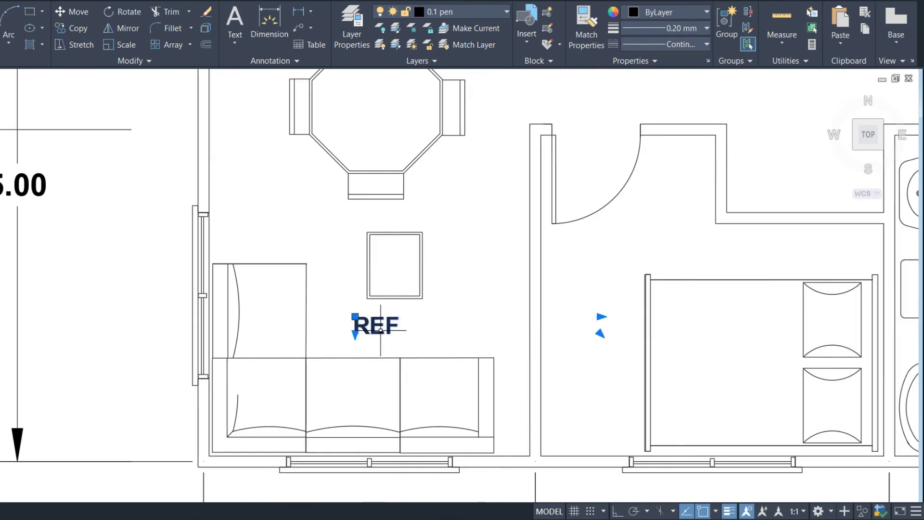
# Step: Change the REF text to read LIVING
pyautogui.doubleClick(412, 325)
pyautogui.click(334, 325)
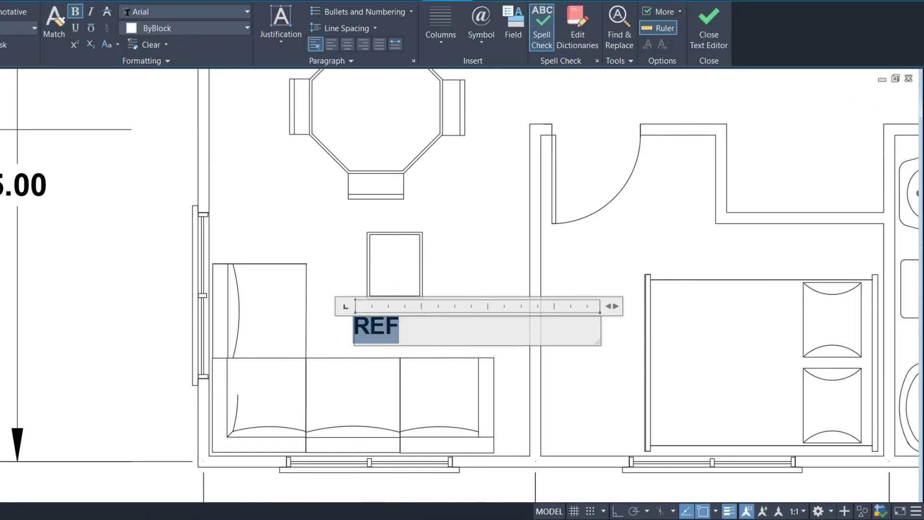
pyautogui.write('LIVING')
pyautogui.click(484, 247)
# Step: Copy the LIVING label onto the dining table
pyautogui.click(406, 332)
pyautogui.write('co')
pyautogui.press('Return')
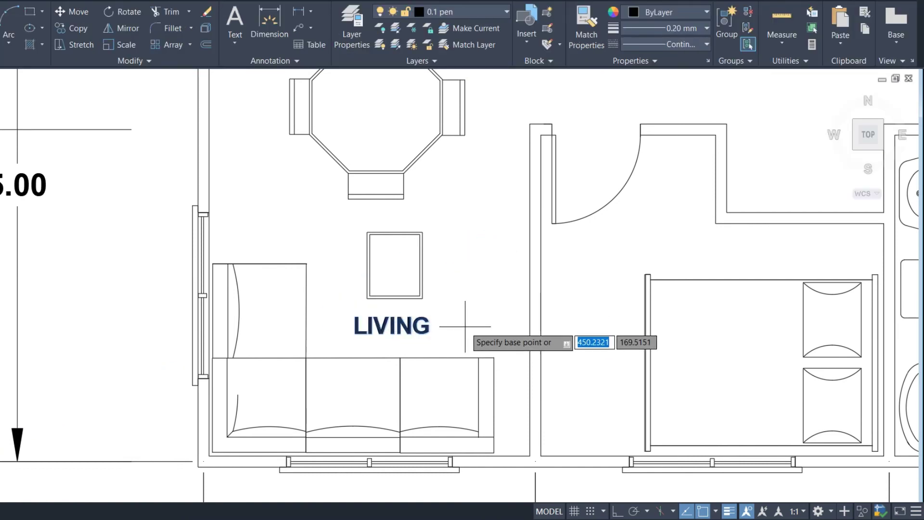
pyautogui.click(463, 327)
pyautogui.scroll(-2, 464, 327)
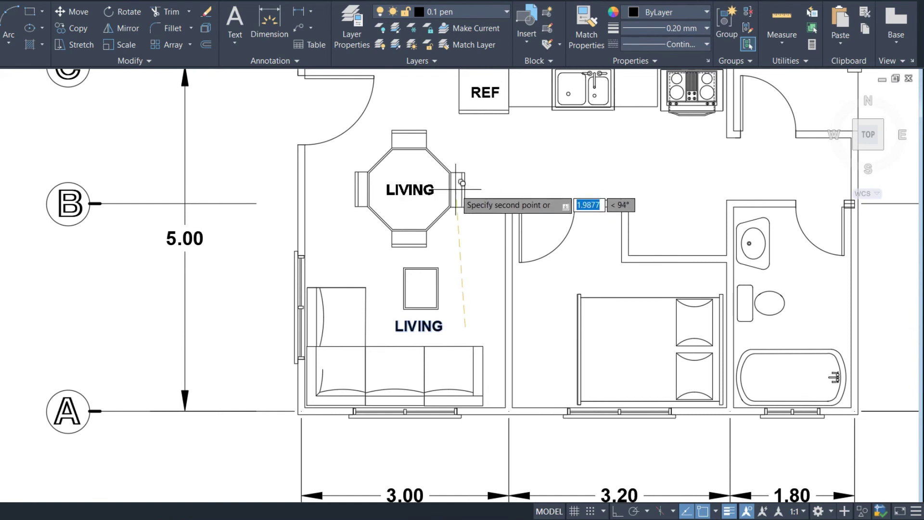
pyautogui.scroll(2, 456, 186)
pyautogui.scroll(2, 454, 188)
pyautogui.scroll(2, 453, 187)
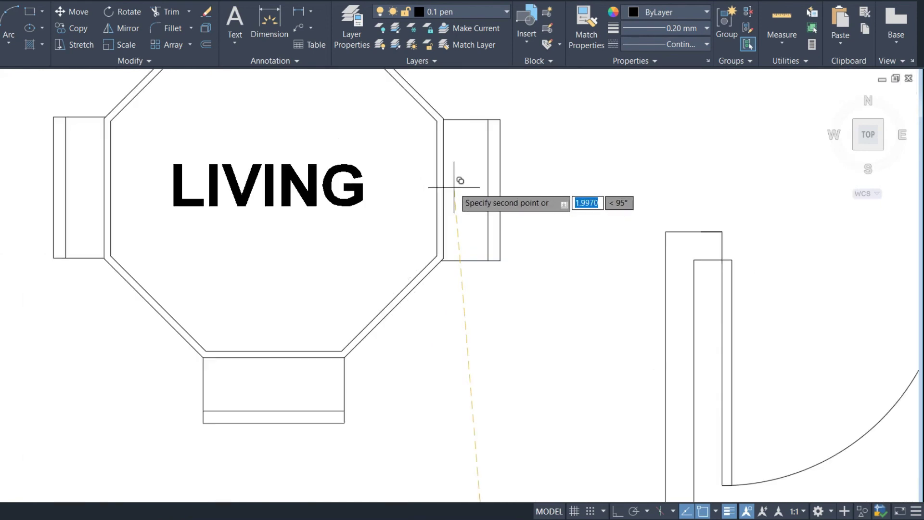
pyautogui.press('Escape')
pyautogui.click(329, 190)
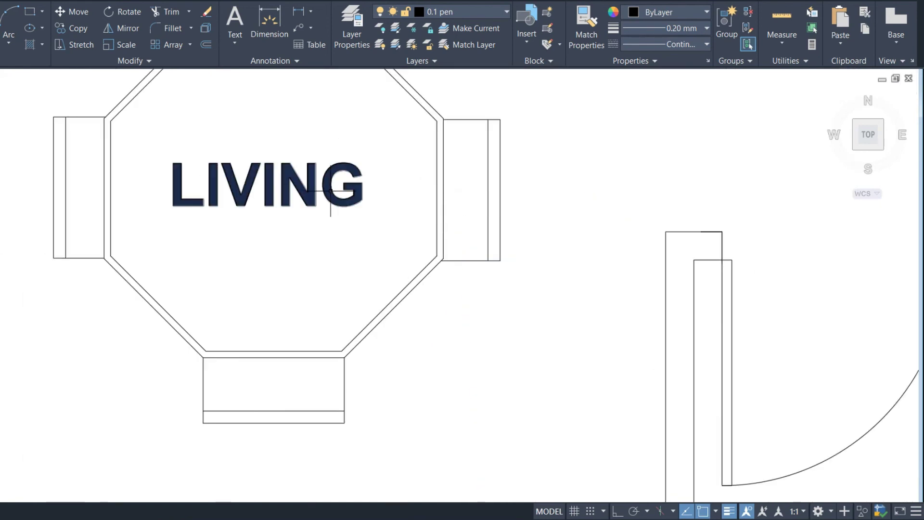
# Step: Edit the copied label on the table from LIVING to DINING
pyautogui.click(289, 197)
pyautogui.doubleClick(278, 195)
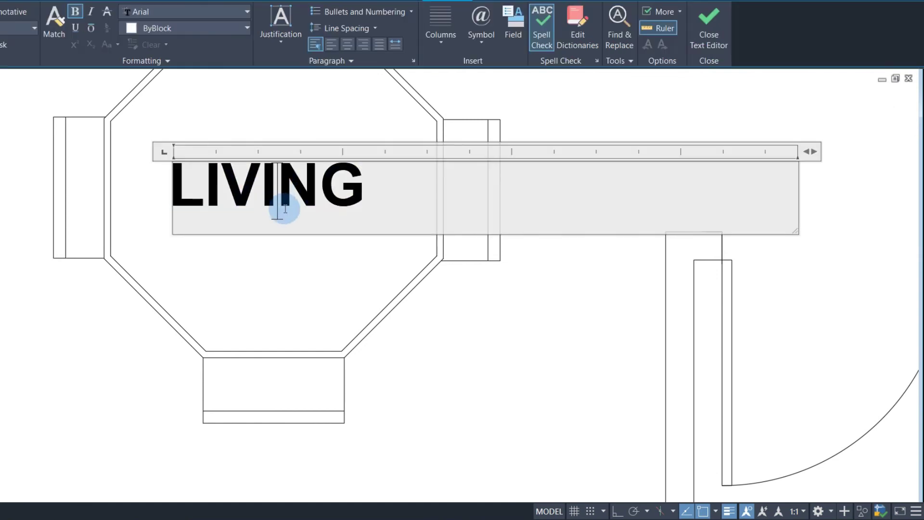
pyautogui.moveTo(257, 194); pyautogui.dragTo(166, 198)
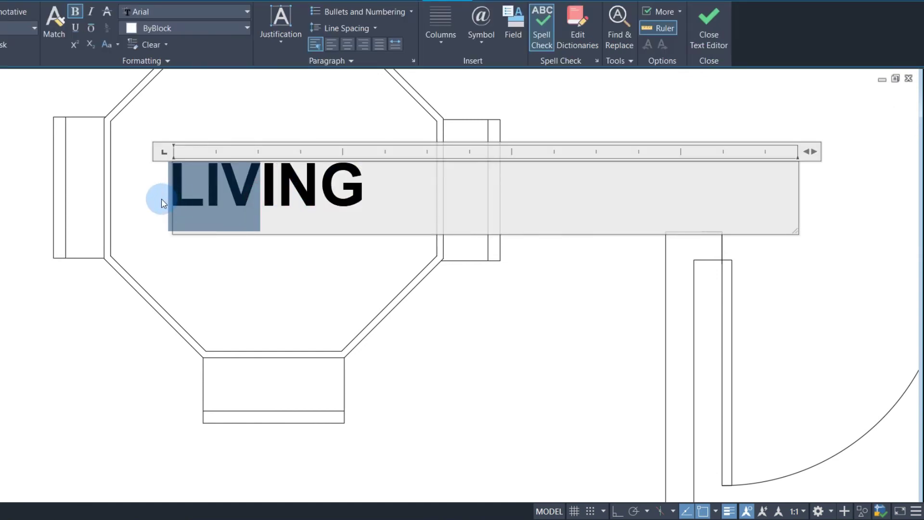
pyautogui.write('DIN')
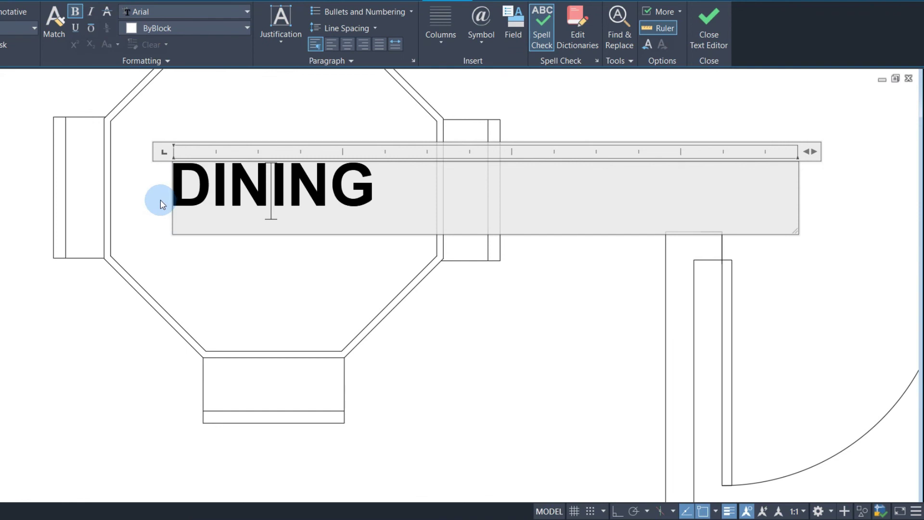
pyautogui.click(486, 305)
# Step: Copy the DINING label into the bedroom
pyautogui.click(347, 198)
pyautogui.write('co')
pyautogui.press('Return')
pyautogui.click(347, 199)
pyautogui.scroll(-4, 289, 211)
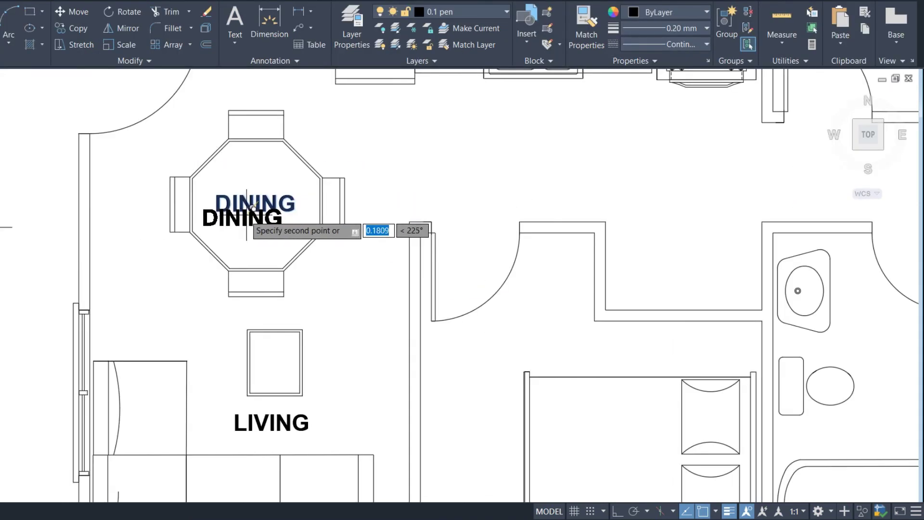
pyautogui.scroll(-4, 481, 274)
pyautogui.scroll(4, 549, 350)
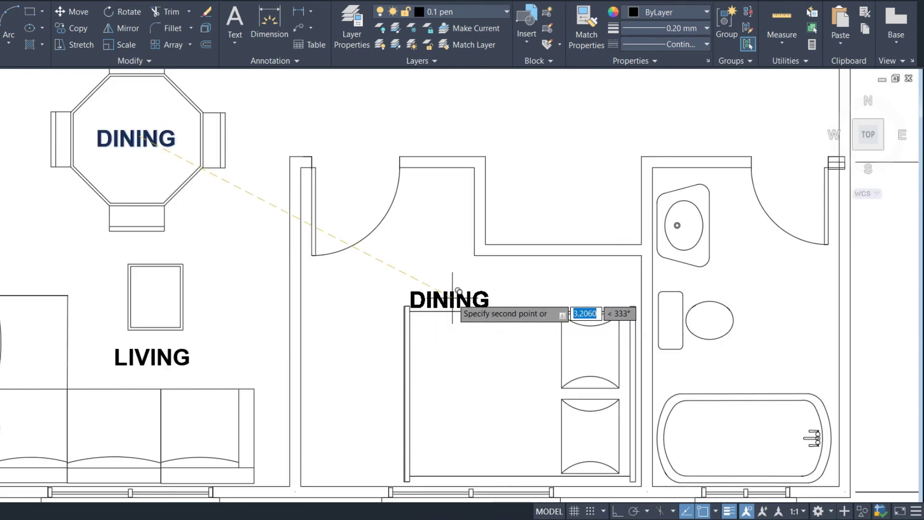
pyautogui.scroll(4, 450, 294)
pyautogui.click(465, 279)
pyautogui.press('Escape')
# Step: Retype the bedroom copy as BEDROOM
pyautogui.doubleClick(488, 288)
pyautogui.moveTo(581, 290); pyautogui.dragTo(340, 286)
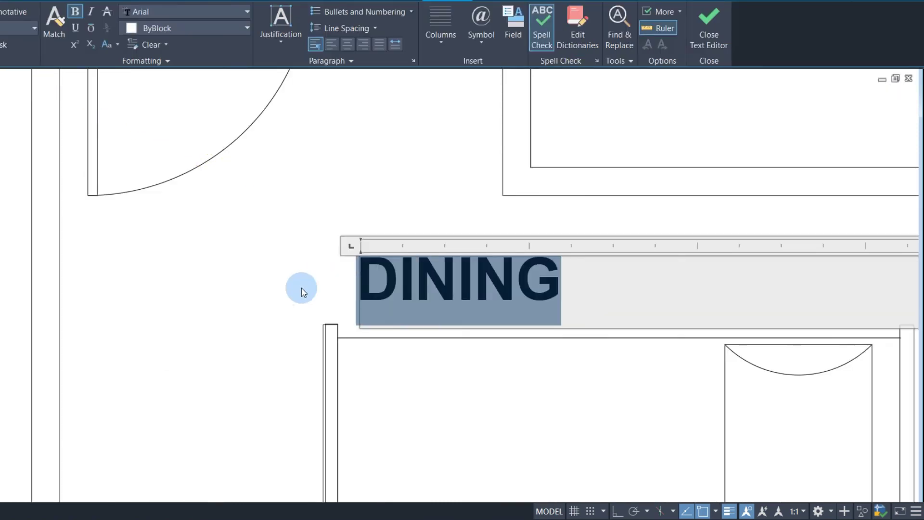
pyautogui.write('BEDROOM')
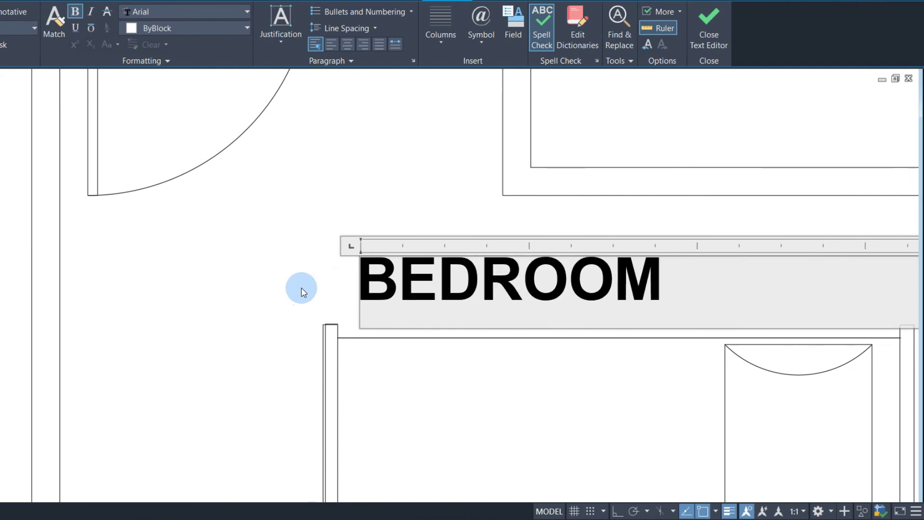
pyautogui.click(253, 202)
# Step: Copy the BEDROOM label into the room above the bedroom
pyautogui.click(436, 295)
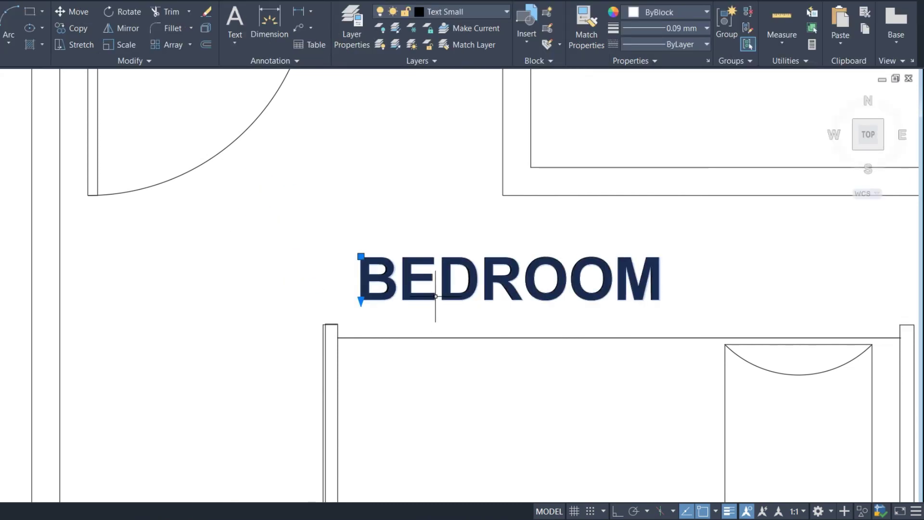
pyautogui.write('co')
pyautogui.press('Return')
pyautogui.click(483, 282)
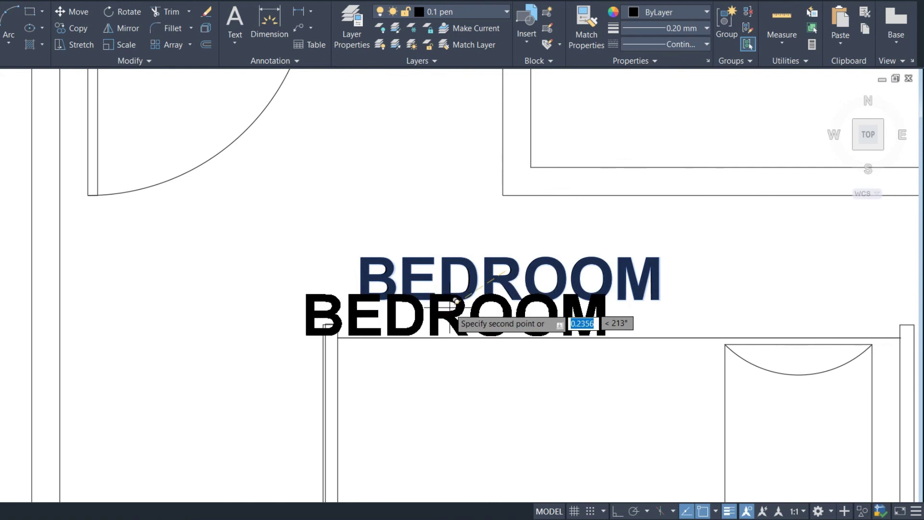
pyautogui.scroll(-5, 621, 212)
pyautogui.scroll(4, 619, 241)
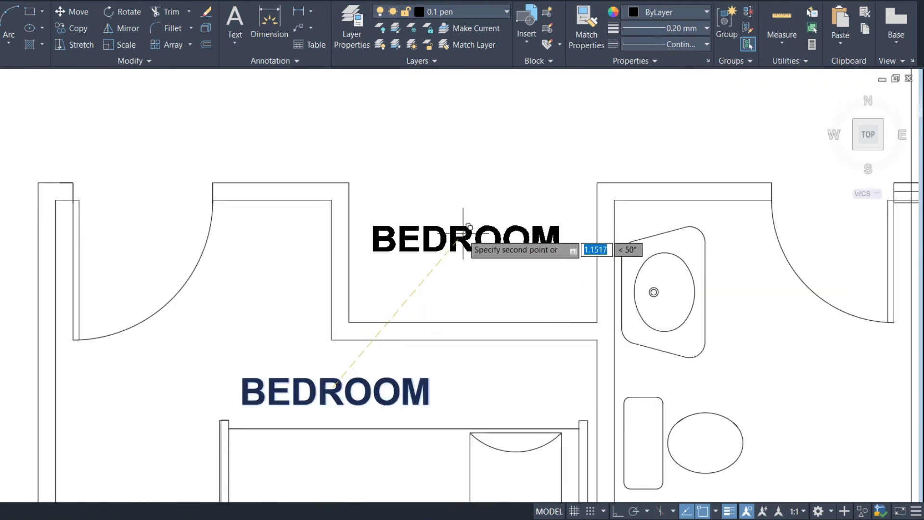
pyautogui.click(468, 238)
pyautogui.doubleClick(470, 243)
# Step: Retype the upper room's copied label as LAUNDRY
pyautogui.moveTo(597, 258); pyautogui.dragTo(339, 265)
pyautogui.write('LAUNDRY')
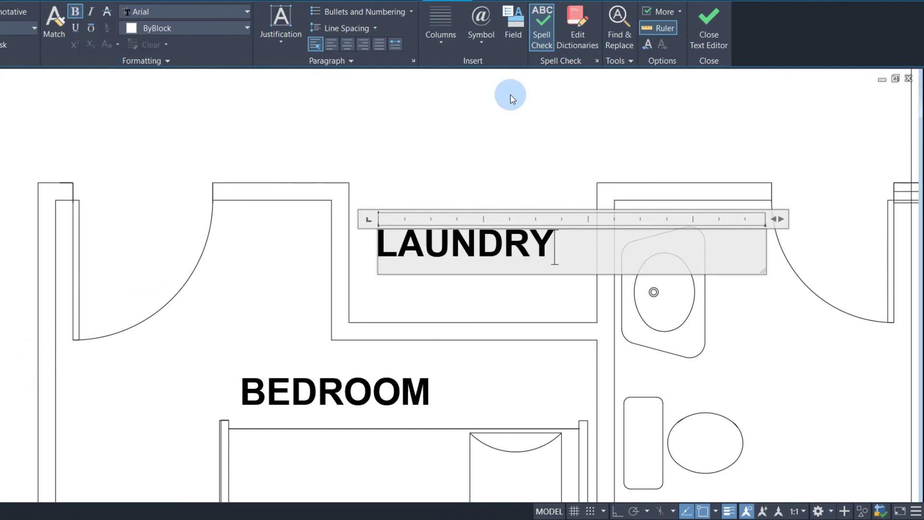
pyautogui.click(509, 95)
# Step: Copy the LAUNDRY label into the toilet-and-bath room
pyautogui.click(483, 246)
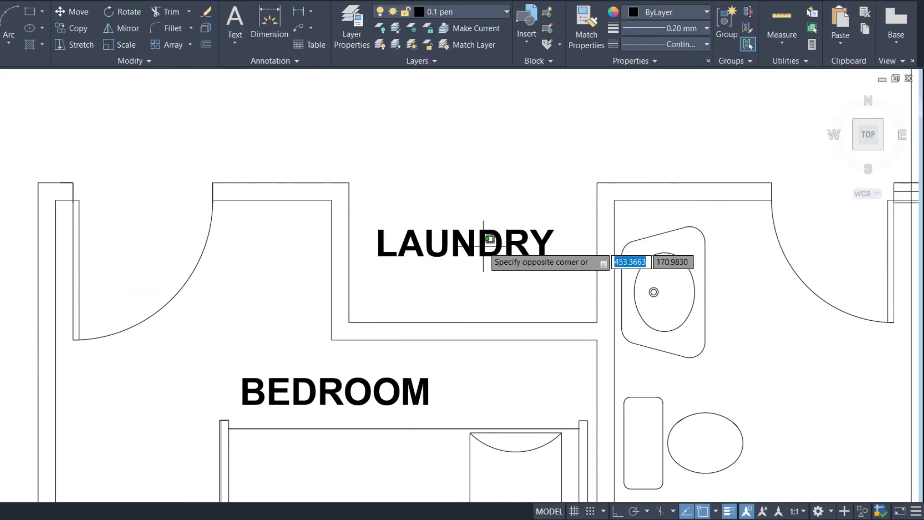
pyautogui.click(483, 247)
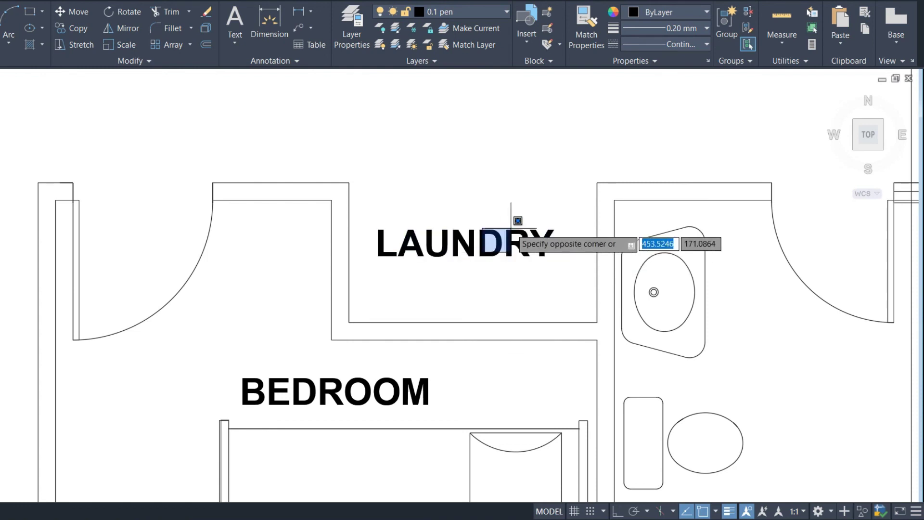
pyautogui.click(450, 216)
pyautogui.click(449, 216)
pyautogui.click(456, 234)
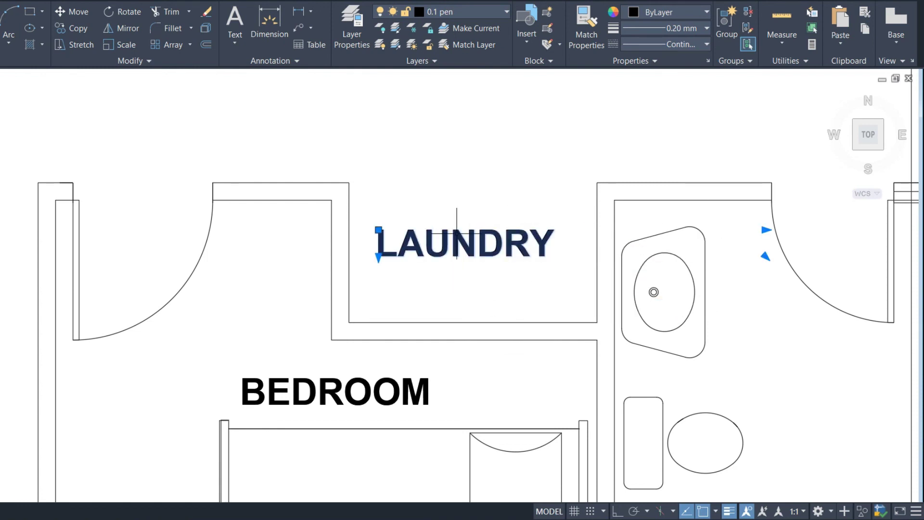
pyautogui.write('co')
pyautogui.press('Return')
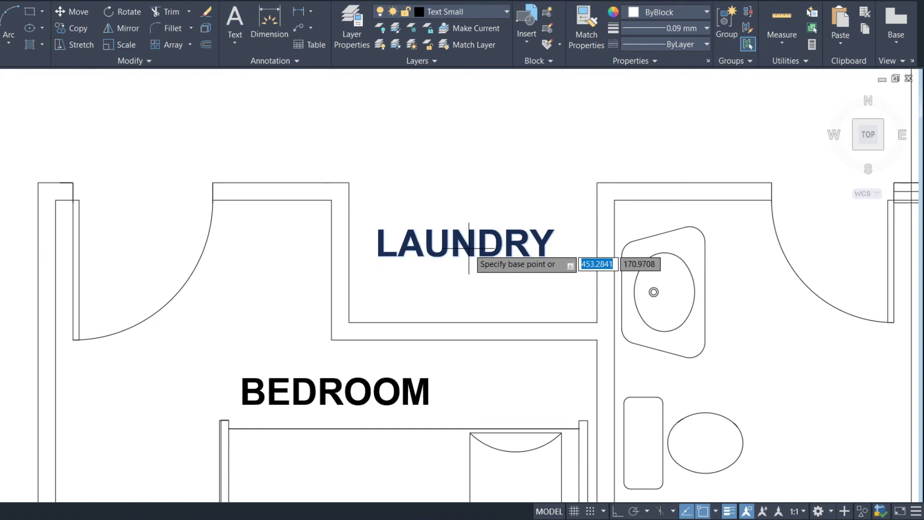
pyautogui.click(478, 255)
pyautogui.scroll(-3, 479, 255)
pyautogui.scroll(2, 522, 324)
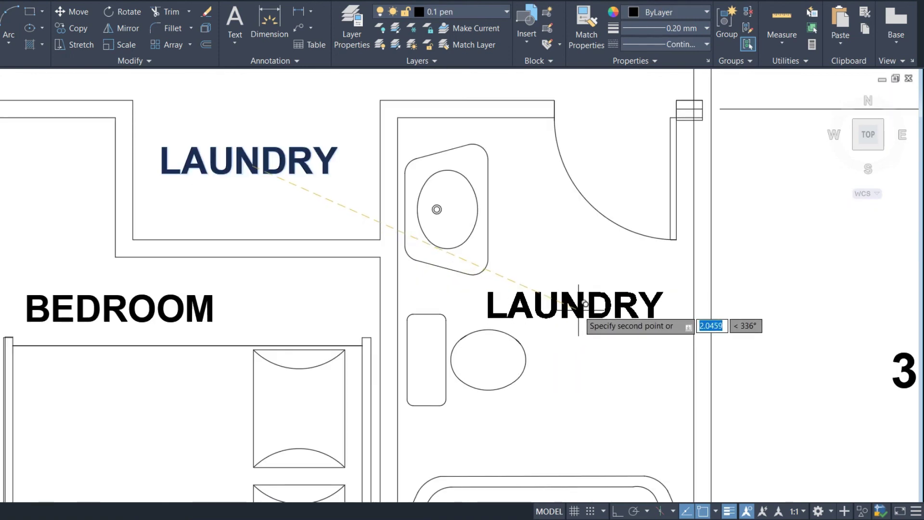
pyautogui.click(581, 300)
pyautogui.press('Escape')
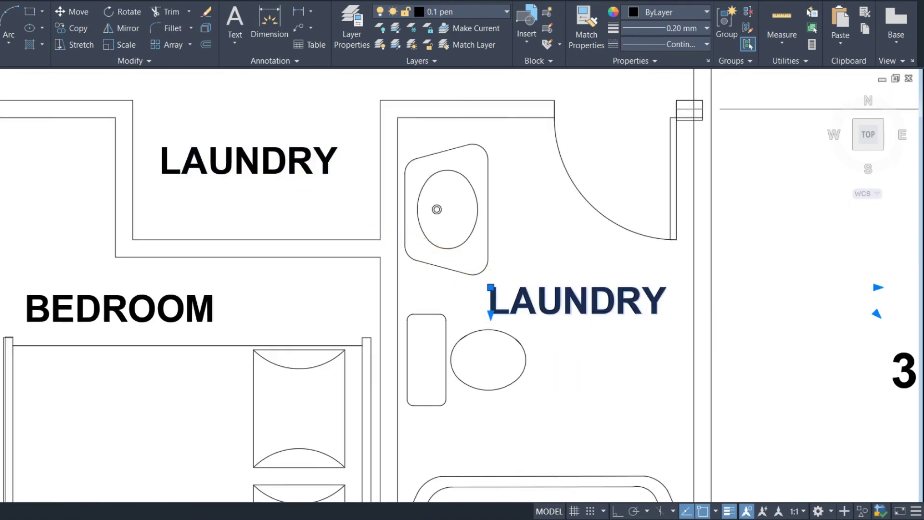
# Step: Change the bathroom copy to T & B and shift it between sink and door
pyautogui.doubleClick(488, 303)
pyautogui.write('T')
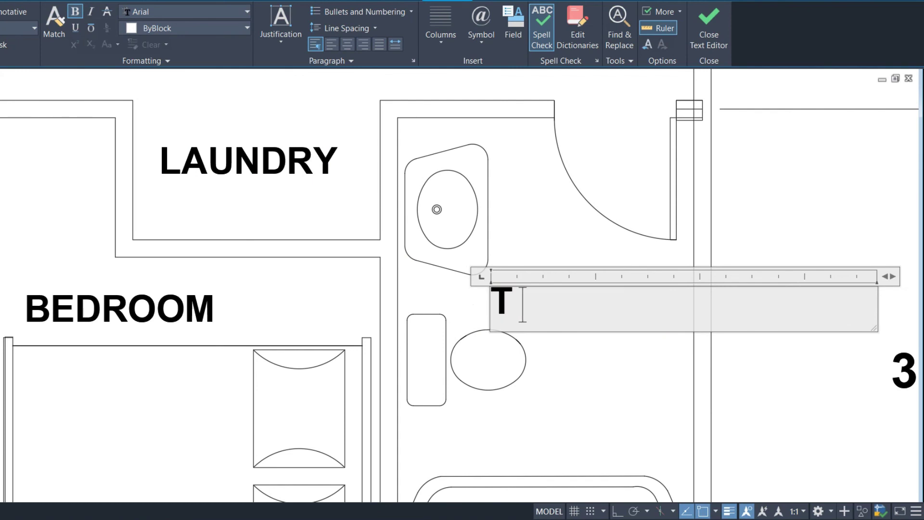
pyautogui.write(' & B')
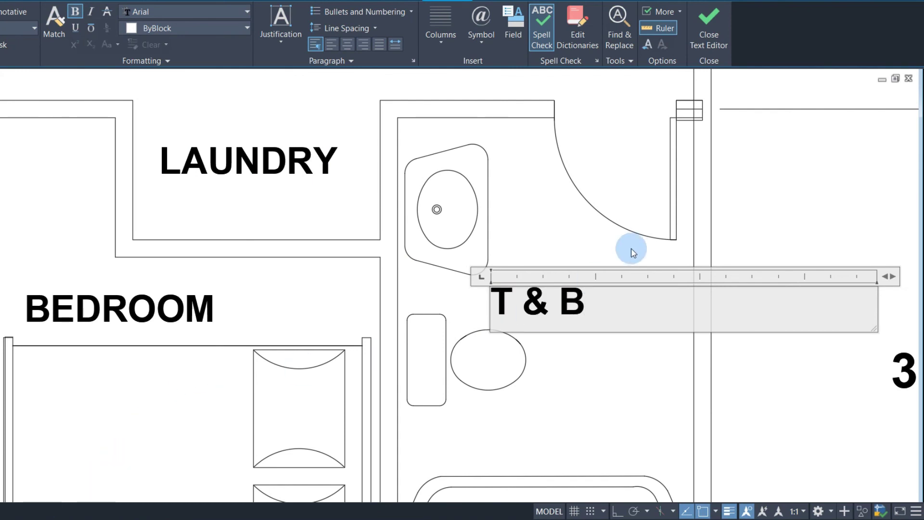
pyautogui.click(587, 247)
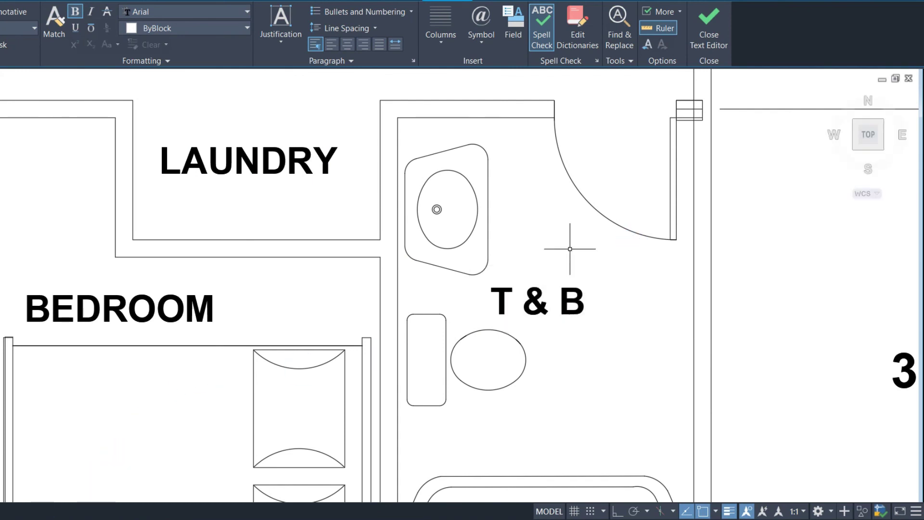
pyautogui.click(578, 296)
pyautogui.write('m')
pyautogui.press('Return')
pyautogui.click(602, 373)
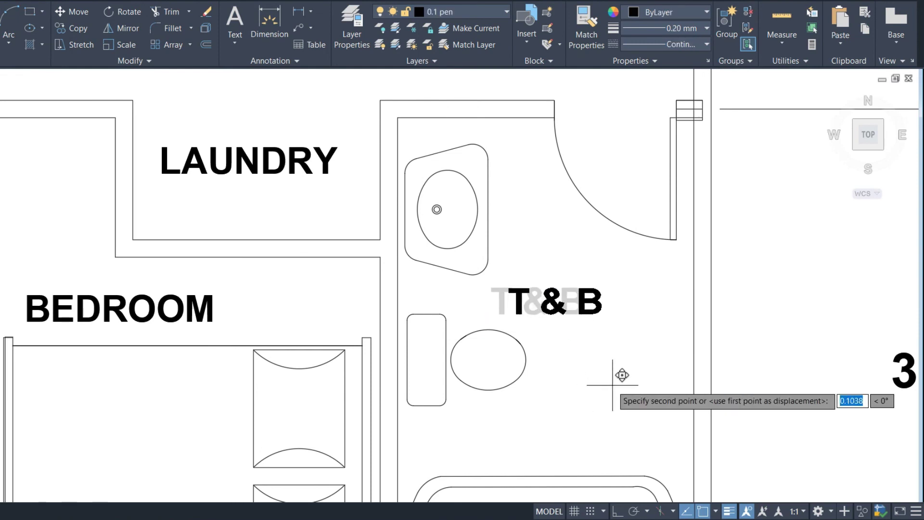
# Step: Start placing a T & B label beside the kitchen counter
pyautogui.write('m')
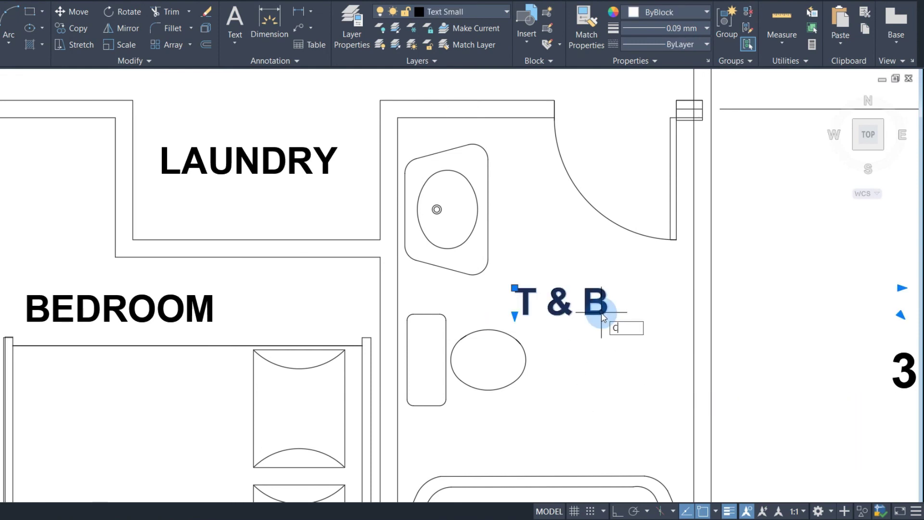
pyautogui.press('Return')
pyautogui.click(596, 311)
pyautogui.scroll(-7, 602, 337)
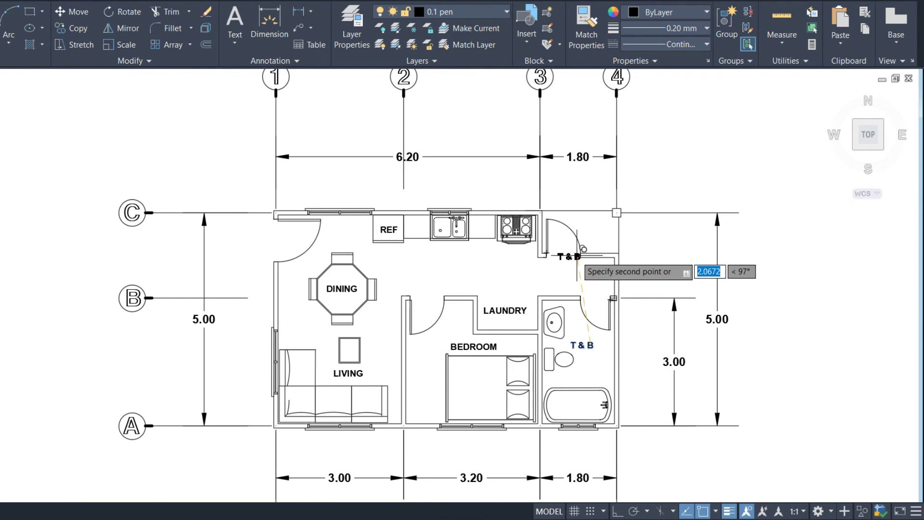
pyautogui.scroll(2, 567, 253)
pyautogui.scroll(2, 374, 250)
# Step: Place the copied label beside the kitchen sink and change its text to KITCHEN
pyautogui.click(374, 250)
pyautogui.doubleClick(406, 254)
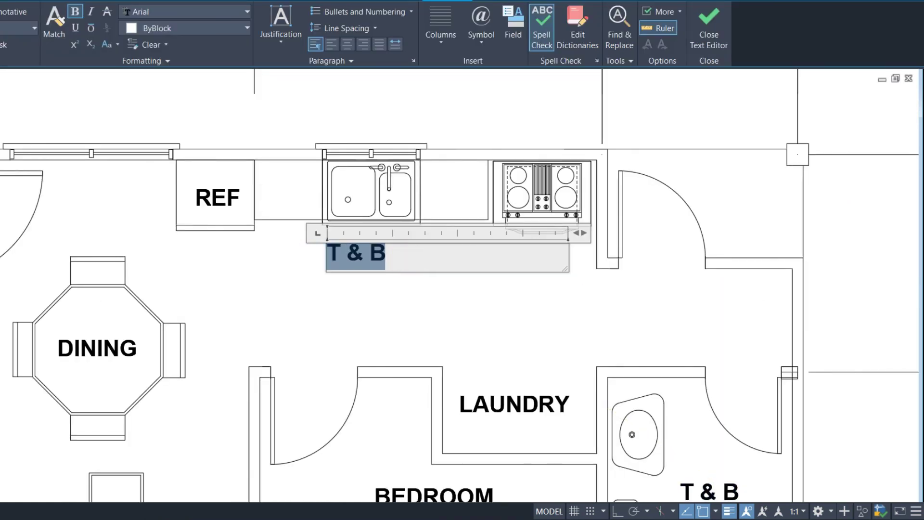
pyautogui.write('KITCH')
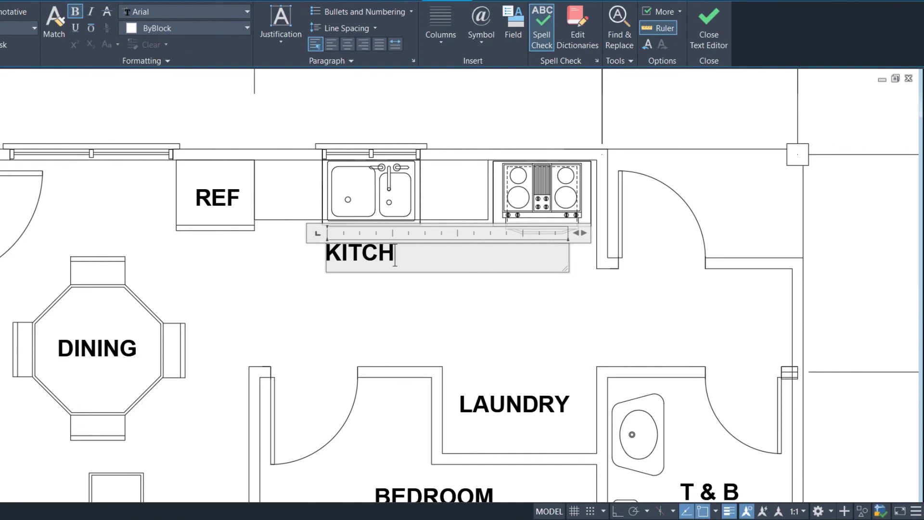
pyautogui.click(375, 394)
# Step: Copy the KITCHEN label into the top-right balcony and retype it as BALCONY
pyautogui.click(402, 253)
pyautogui.write('c')
pyautogui.press('Return')
pyautogui.click(402, 253)
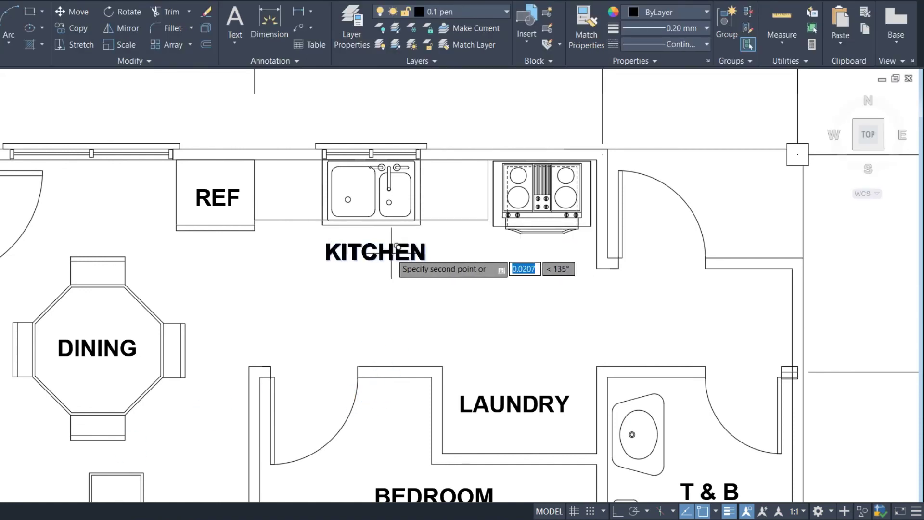
pyautogui.scroll(-2, 392, 250)
pyautogui.scroll(4, 614, 214)
pyautogui.click(618, 222)
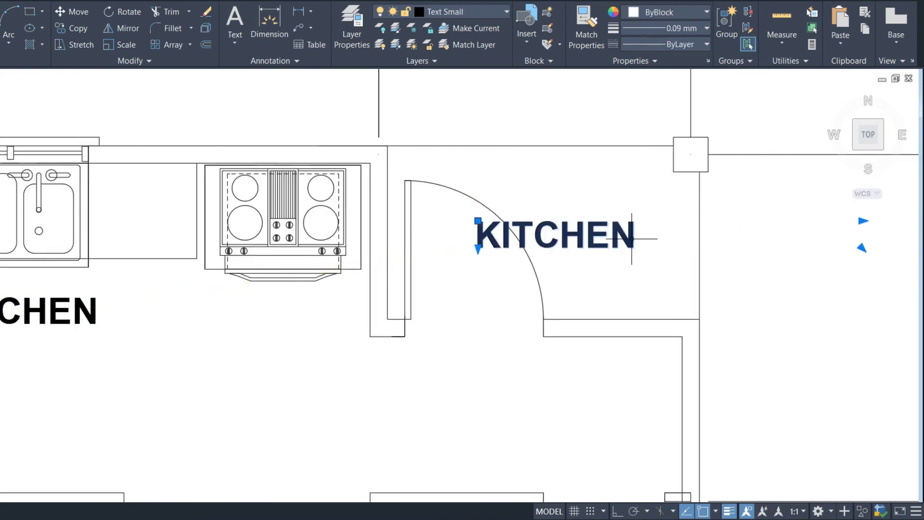
pyautogui.doubleClick(647, 245)
pyautogui.moveTo(648, 245); pyautogui.dragTo(449, 239)
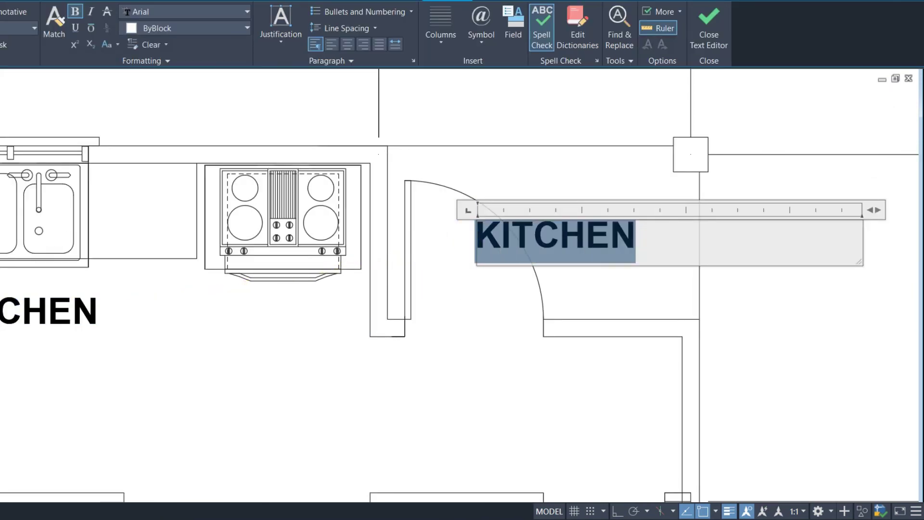
pyautogui.write('BALCONY')
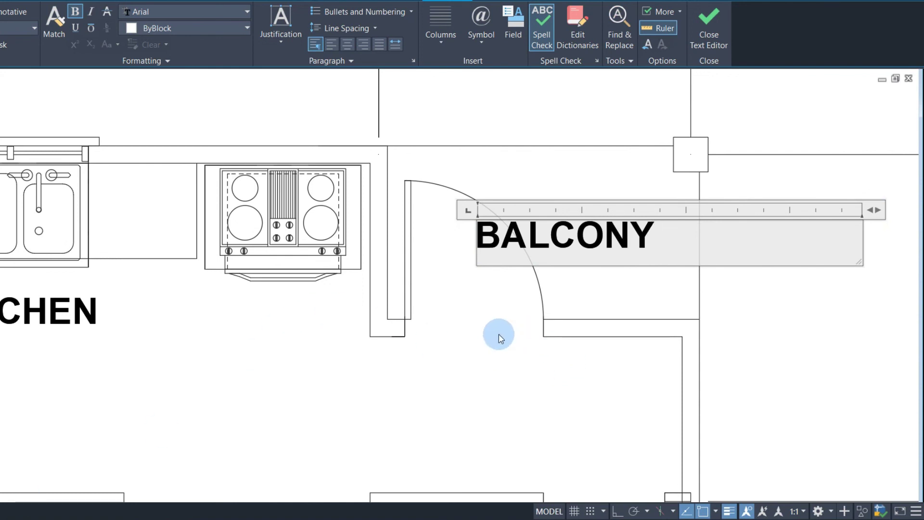
pyautogui.click(498, 334)
# Step: Zoom and pan out to view the whole floor plan layout
pyautogui.scroll(-3, 638, 195)
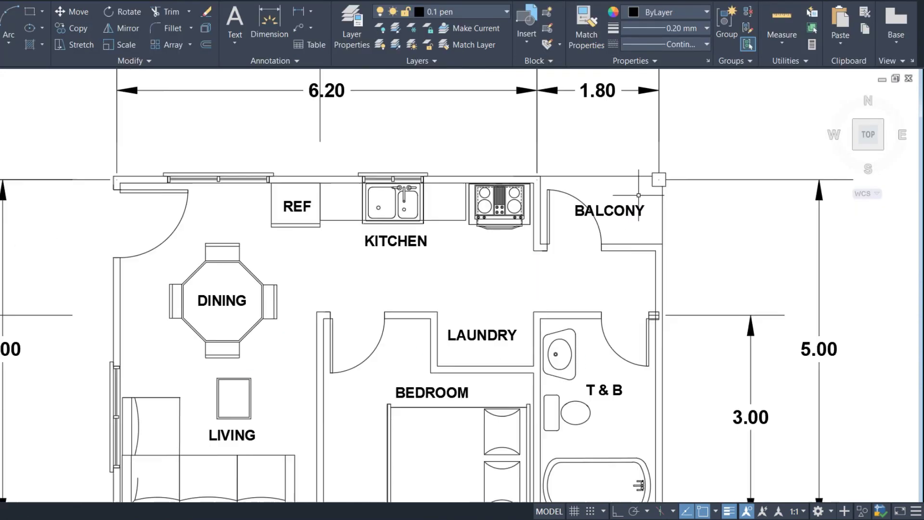
pyautogui.scroll(-3, 498, 314)
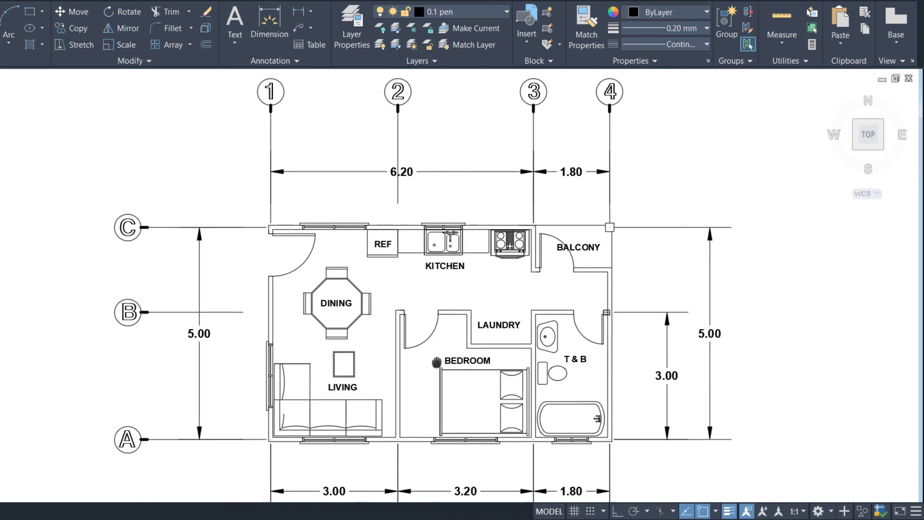
pyautogui.moveTo(436, 360)
pyautogui.mouseDown(button='middle')
pyautogui.moveTo(544, 327)
pyautogui.moveTo(576, 300)
pyautogui.mouseUp(button='middle')
pyautogui.scroll(-2, 546, 325)
pyautogui.scroll(2, 596, 334)
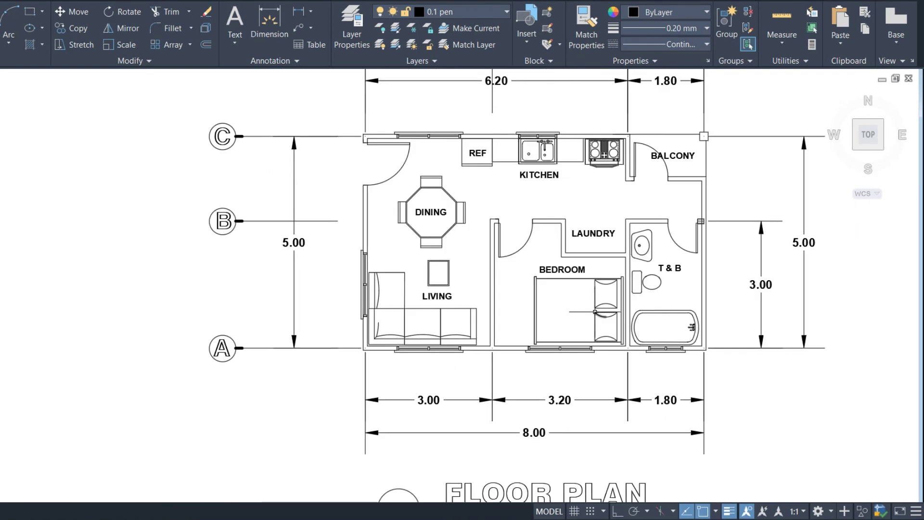
pyautogui.scroll(-2, 595, 312)
pyautogui.scroll(2, 621, 293)
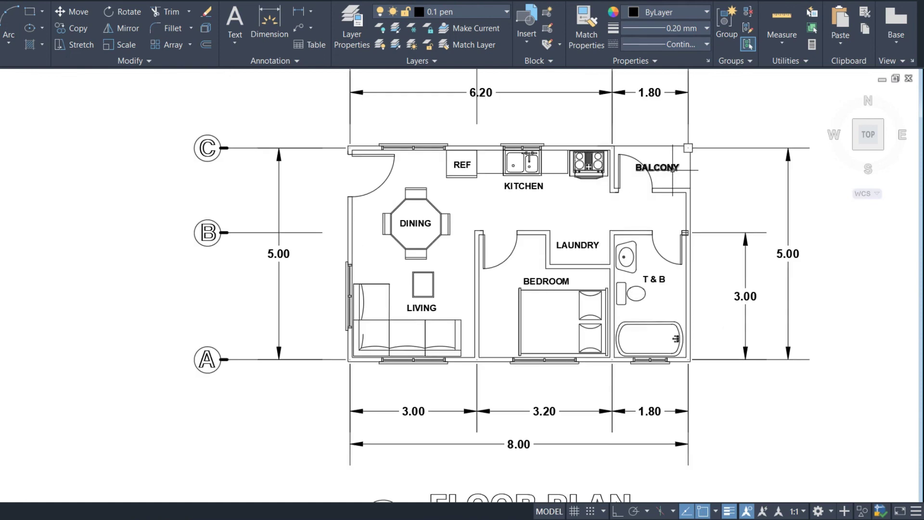
pyautogui.scroll(-2, 598, 260)
pyautogui.scroll(2, 586, 297)
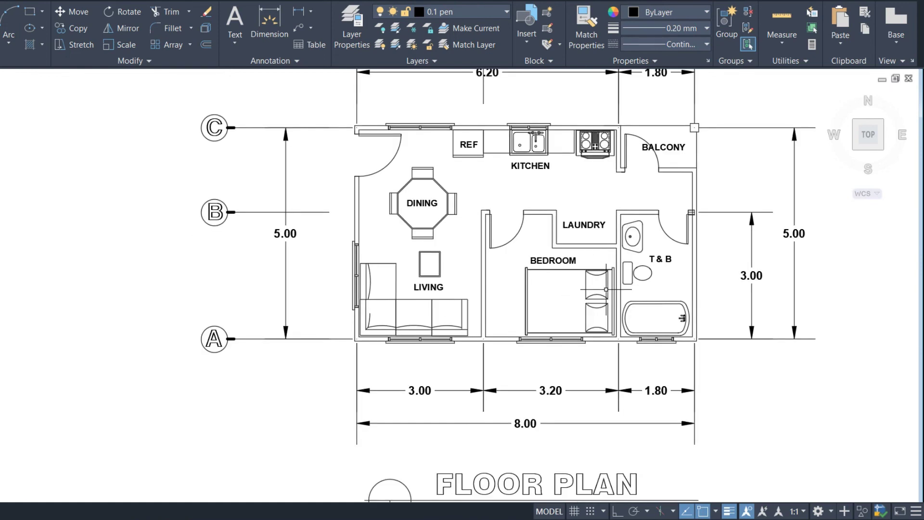
pyautogui.scroll(-2, 607, 294)
pyautogui.moveTo(621, 266); pyautogui.dragTo(599, 275, button='middle')
pyautogui.scroll(2, 600, 290)
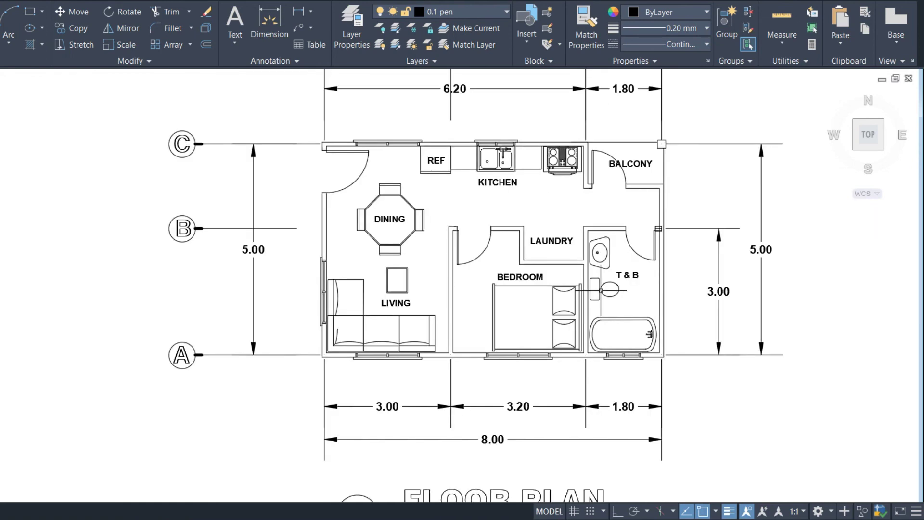
pyautogui.scroll(-2, 616, 292)
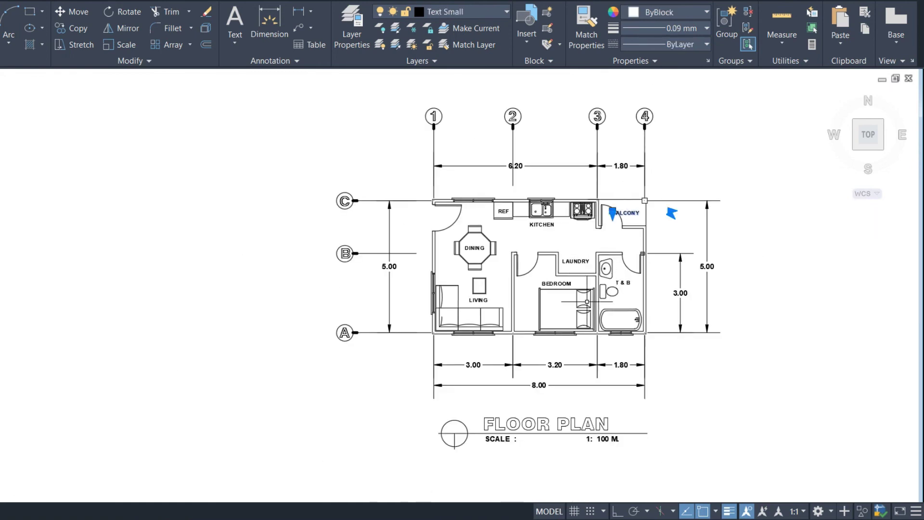
pyautogui.write('m')
pyautogui.press('Return')
# Step: Place the BALCONY label copy outside the front door and change it to ENTRY PORCH
pyautogui.click(628, 211)
pyautogui.scroll(3, 426, 212)
pyautogui.click(431, 216)
pyautogui.doubleClick(418, 226)
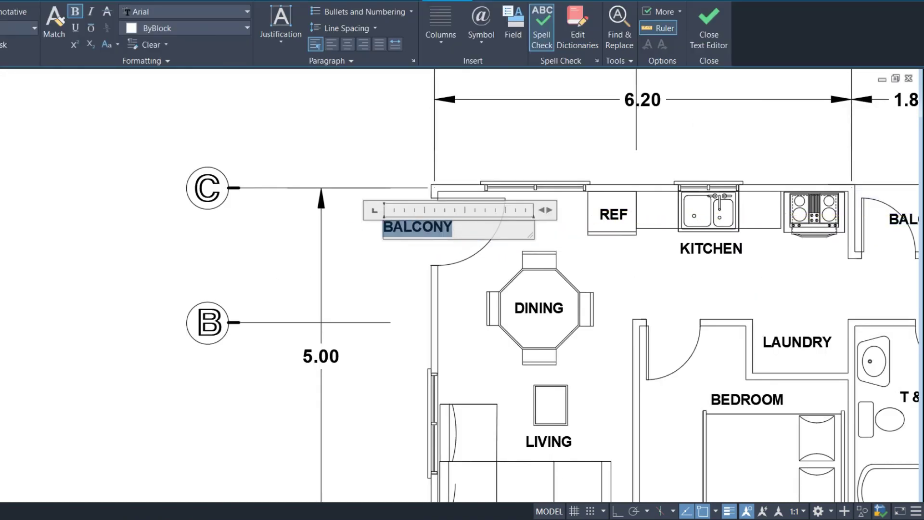
pyautogui.write('ENTRY PORCH')
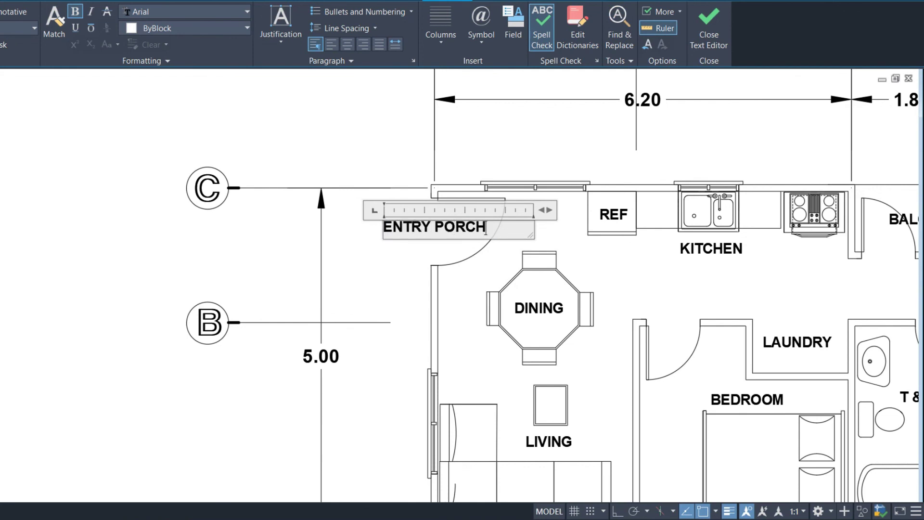
pyautogui.click(375, 295)
# Step: Zoom and pan to centre the entire labelled floor plan in view
pyautogui.scroll(-2, 413, 168)
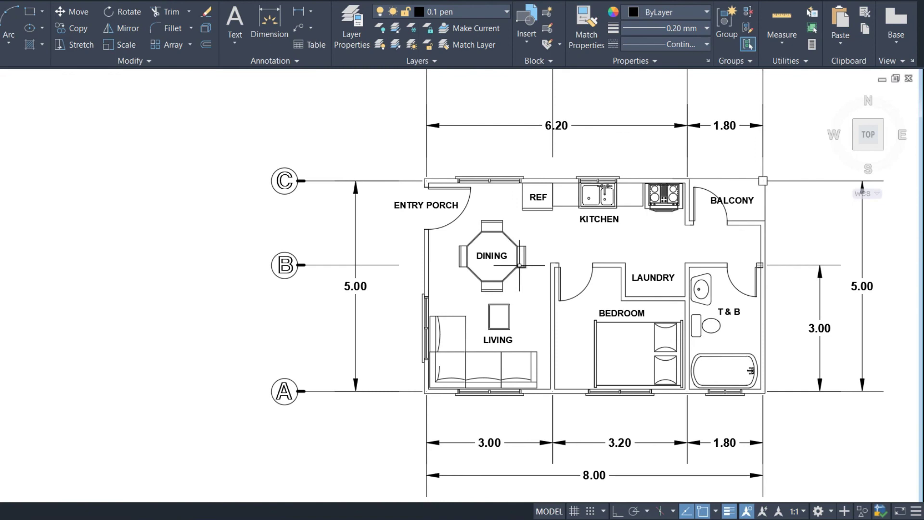
pyautogui.scroll(-2, 501, 272)
pyautogui.scroll(2, 596, 283)
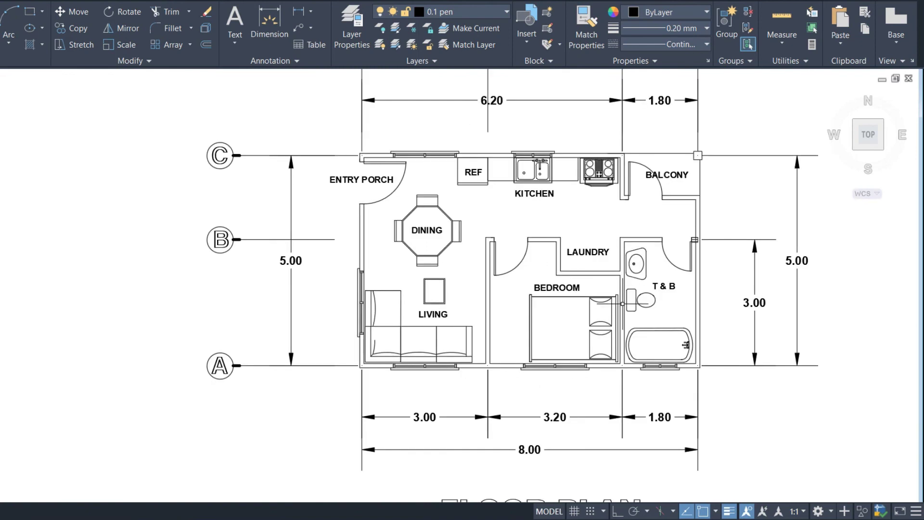
pyautogui.scroll(-2, 596, 283)
pyautogui.scroll(2, 596, 284)
pyautogui.scroll(2, 596, 284)
pyautogui.scroll(-2, 594, 278)
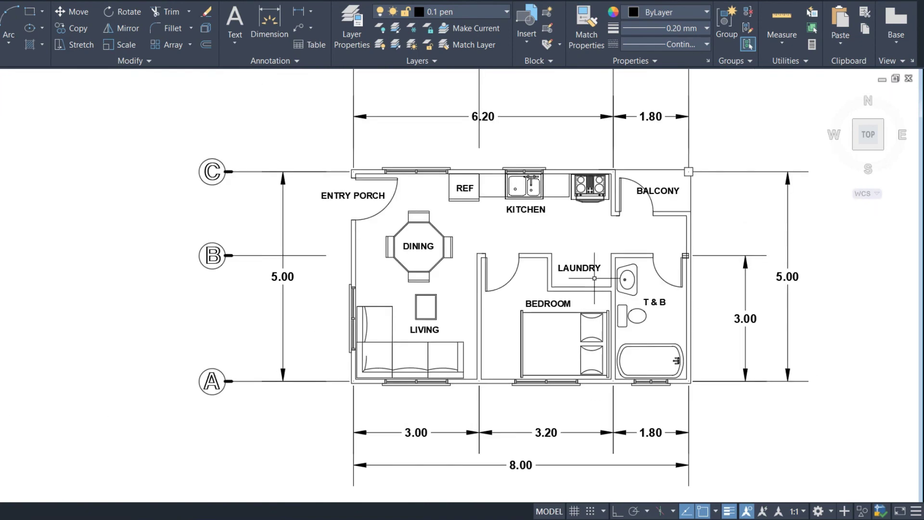
pyautogui.moveTo(603, 269); pyautogui.dragTo(607, 279, button='middle')
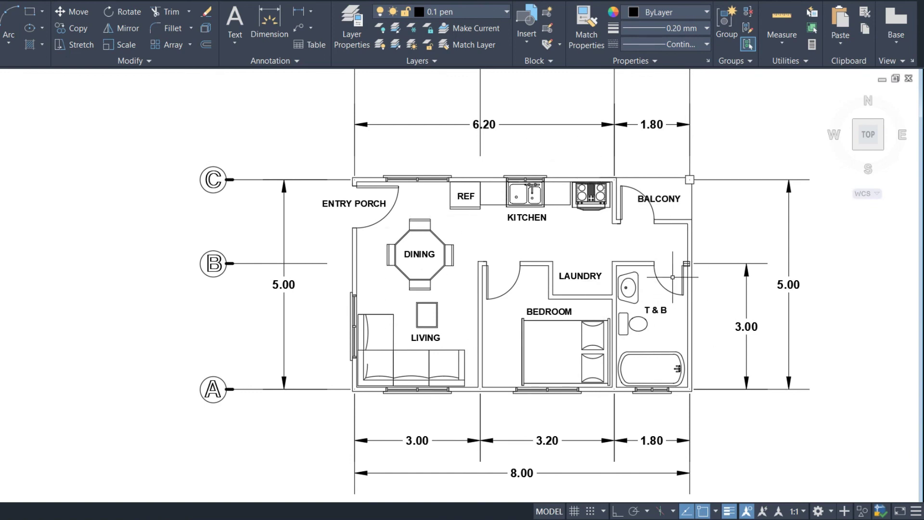
pyautogui.scroll(-2, 608, 290)
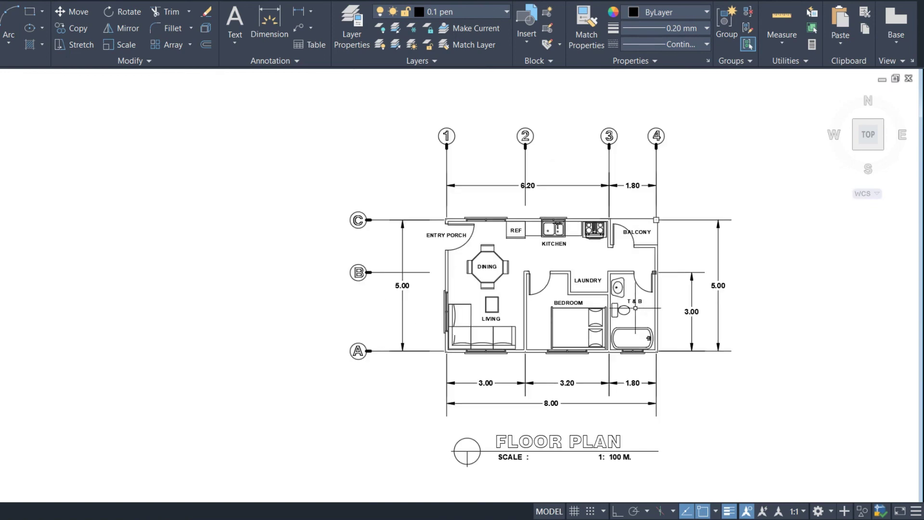
pyautogui.moveTo(635, 312); pyautogui.dragTo(595, 306, button='middle')
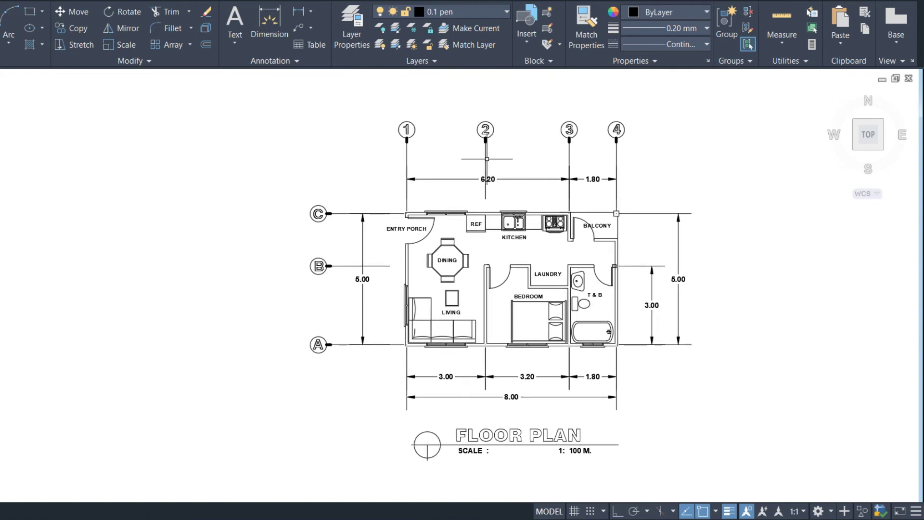